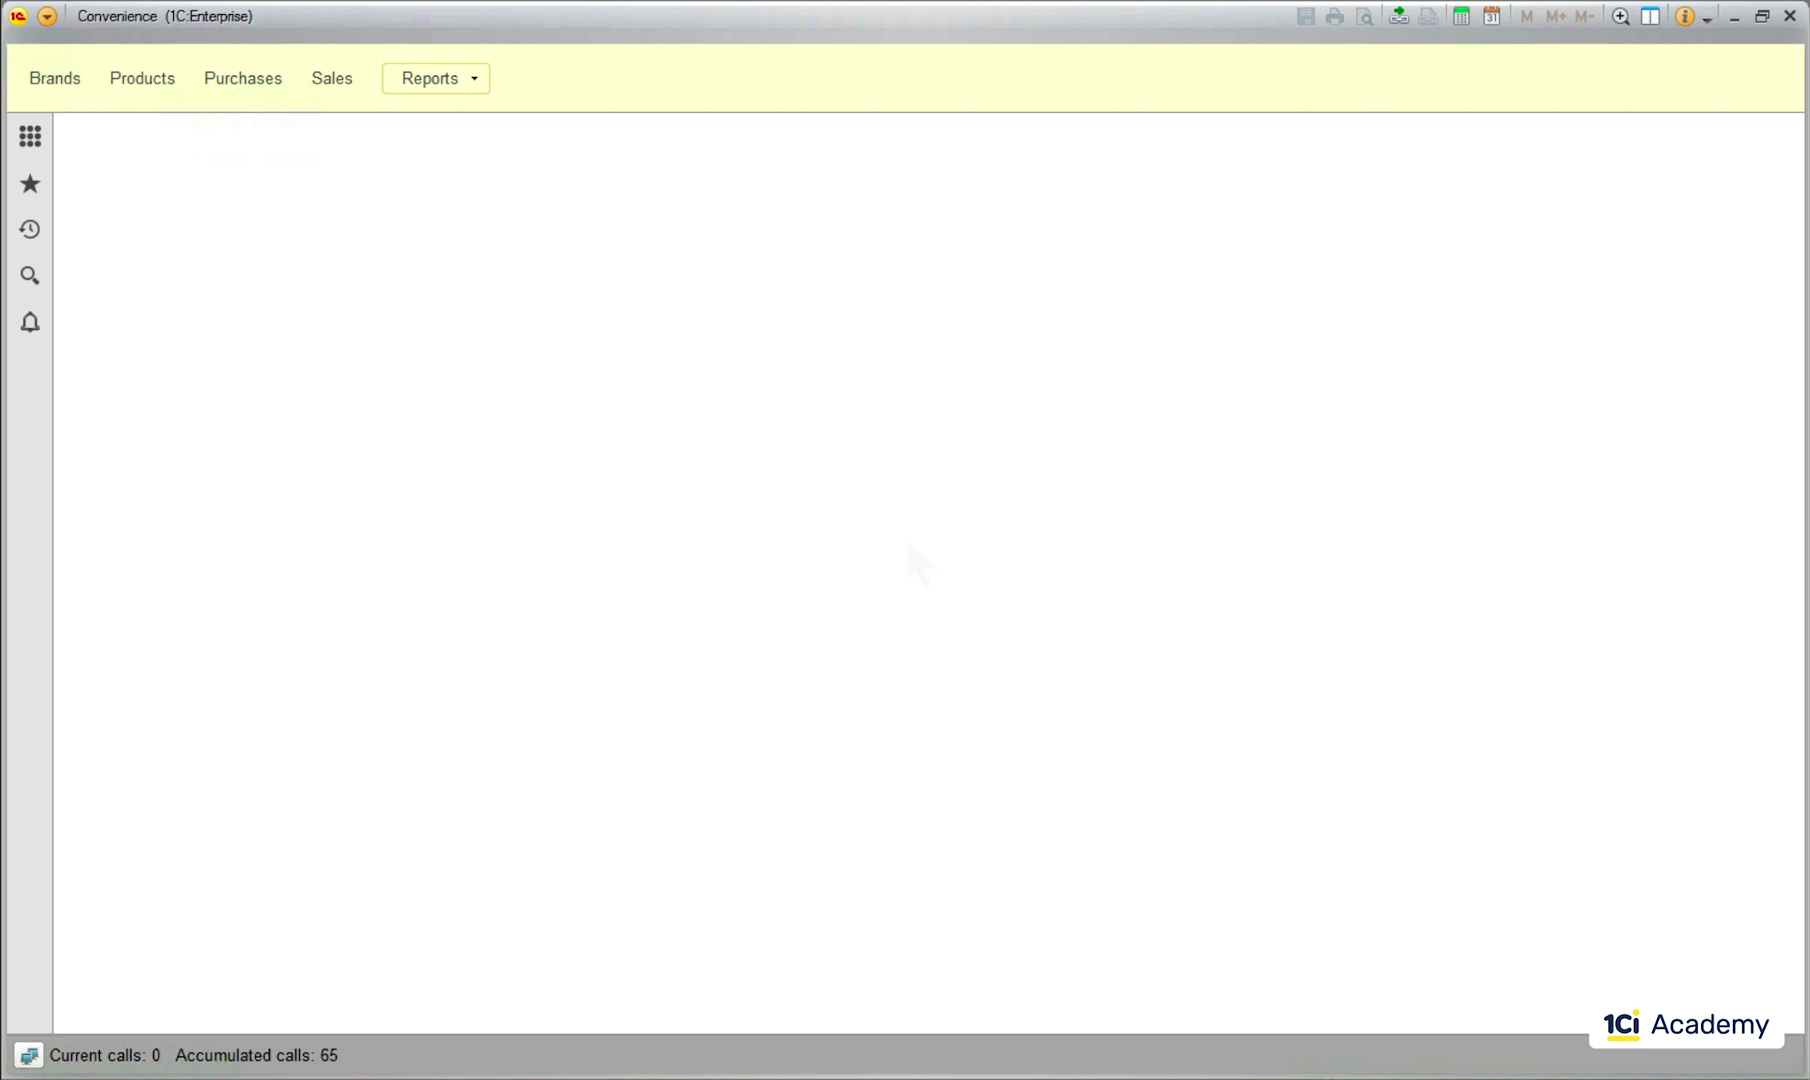
# - In Panel settings, drag the Favorites panel into the right-hand column of the layout
pyautogui.click(47, 17)
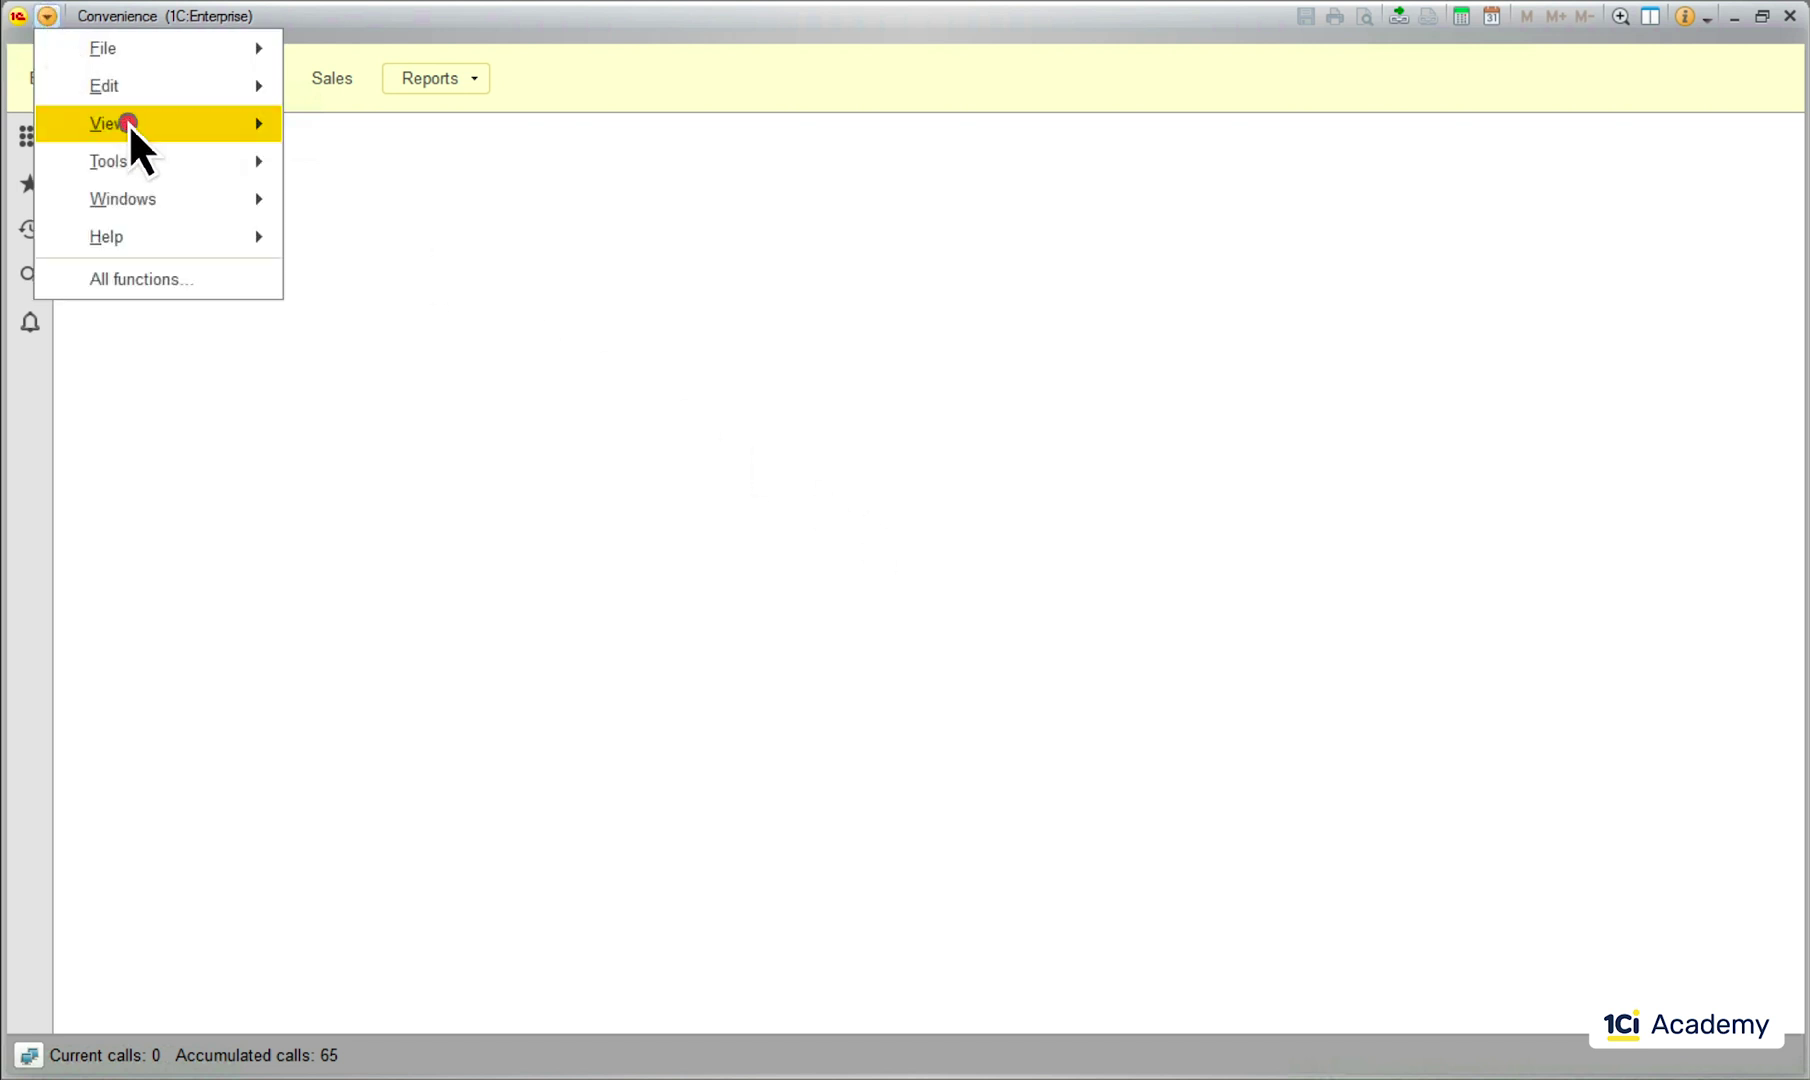
pyautogui.click(418, 245)
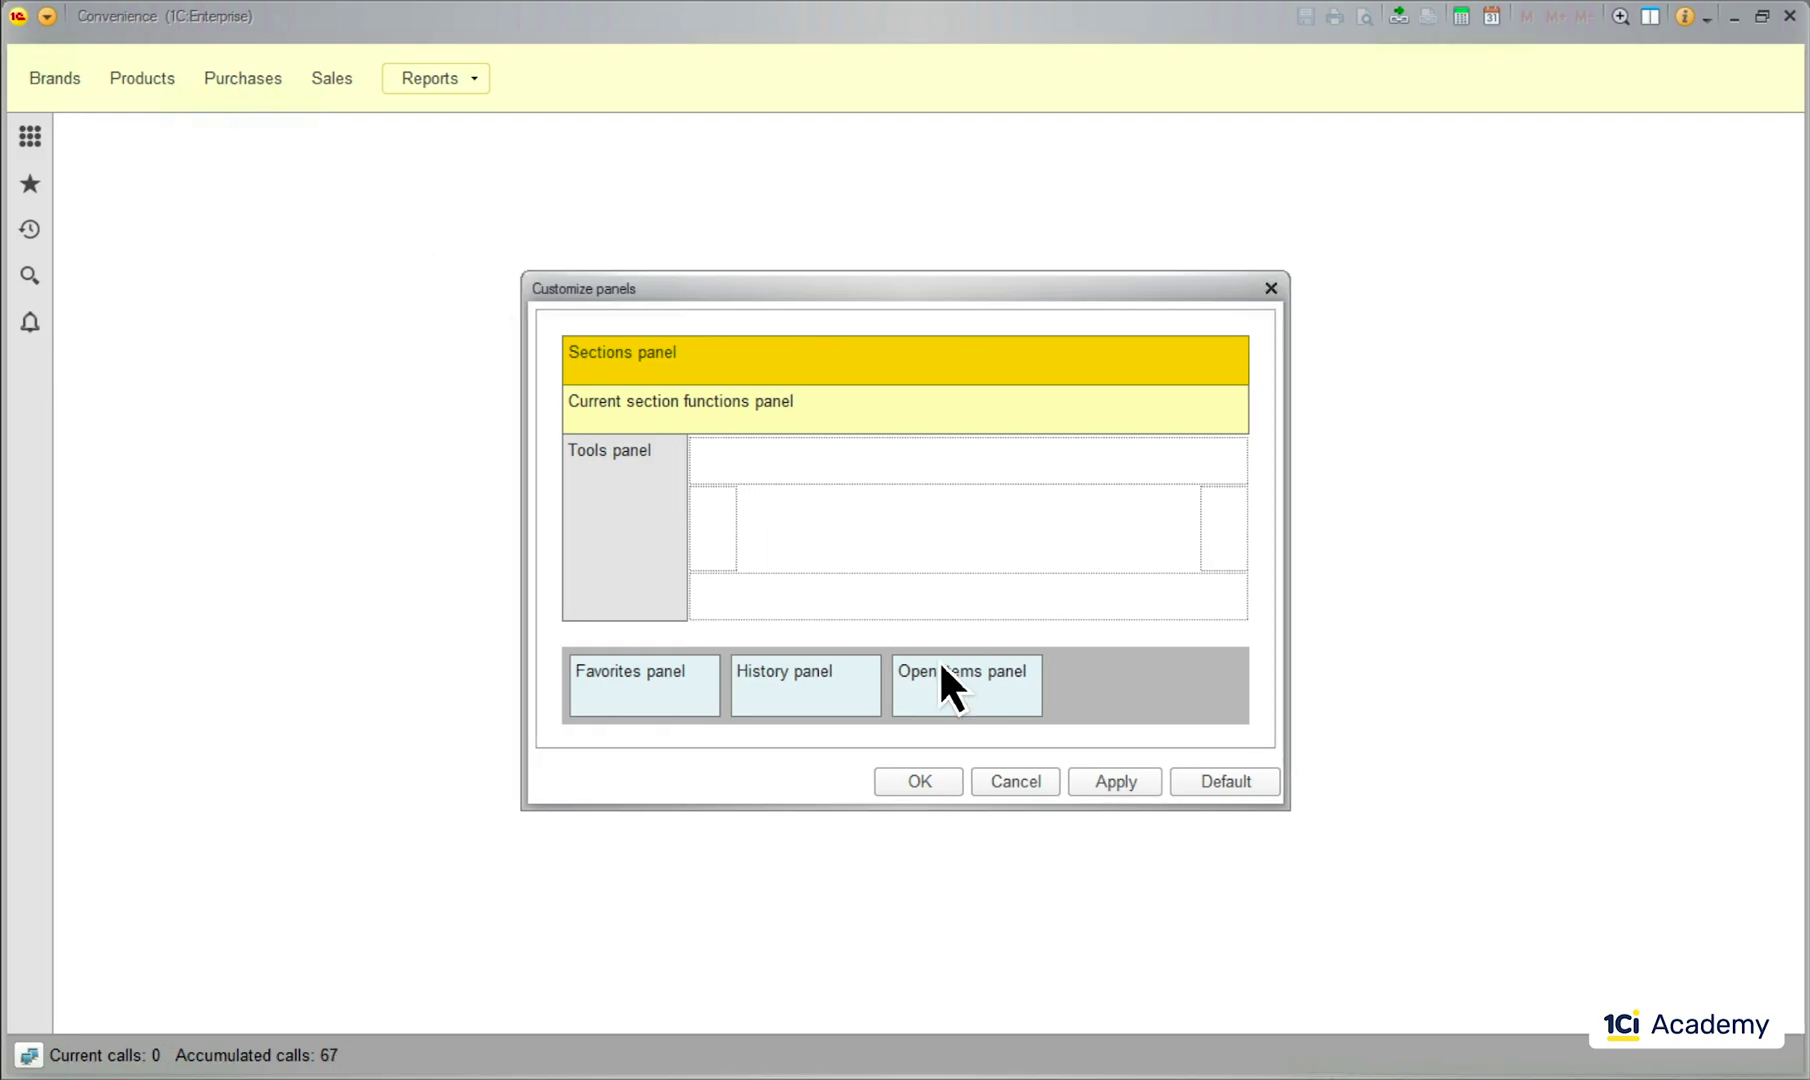
pyautogui.moveTo(964, 680); pyautogui.dragTo(993, 720)
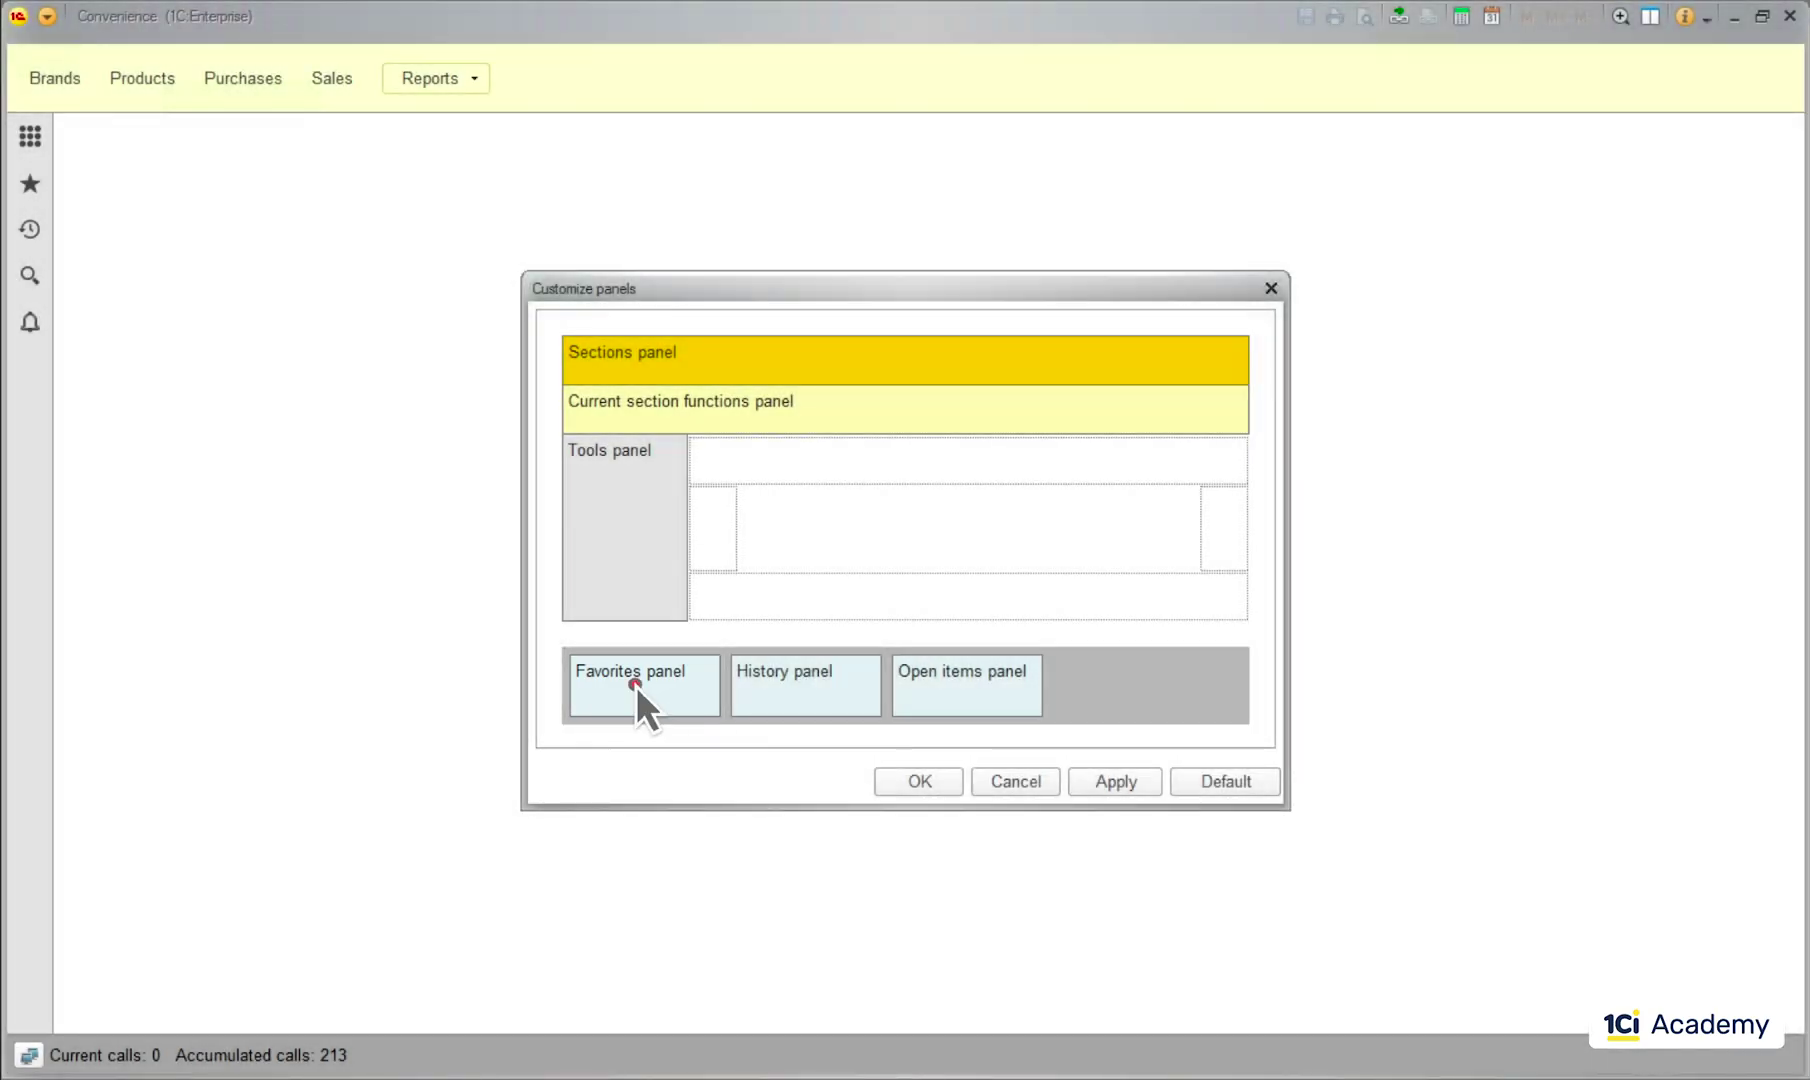
pyautogui.moveTo(636, 686); pyautogui.dragTo(1228, 535)
# - Apply the new layout, then star the Products list and sales document 000000001
pyautogui.click(918, 781)
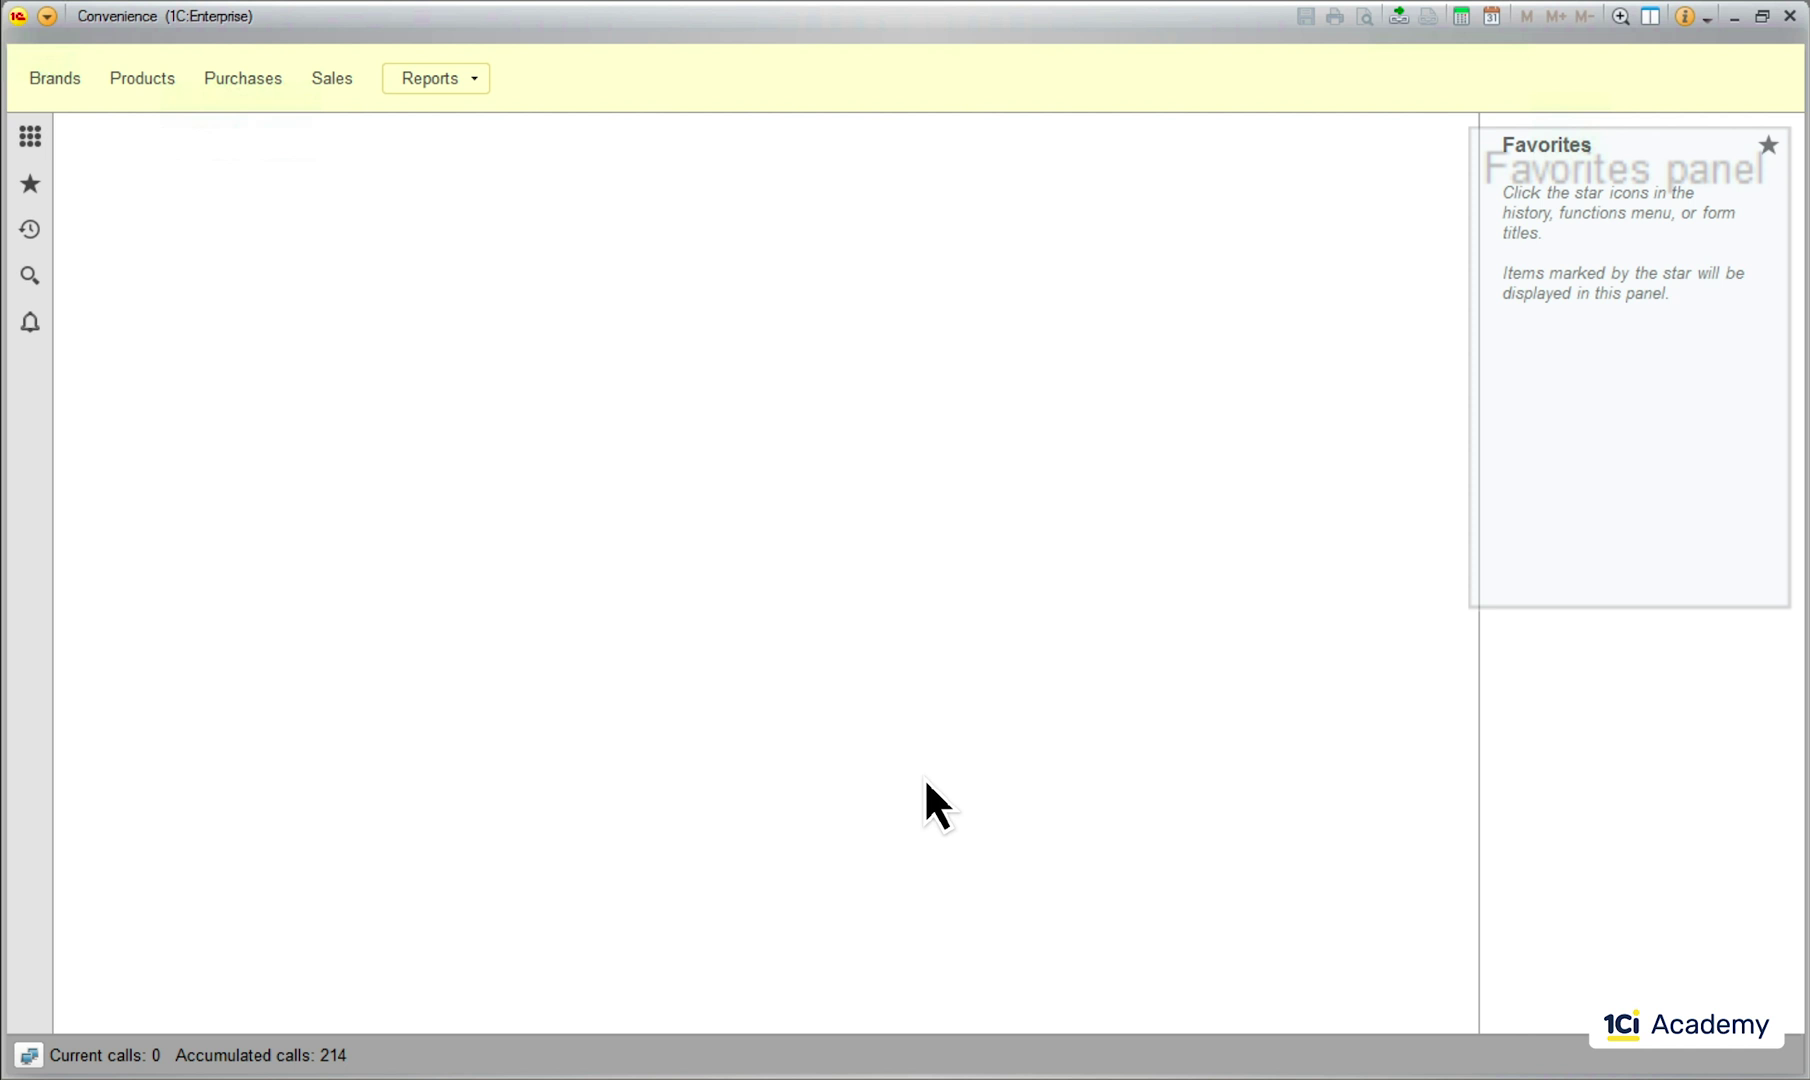
pyautogui.click(147, 81)
pyautogui.click(199, 145)
pyautogui.click(330, 79)
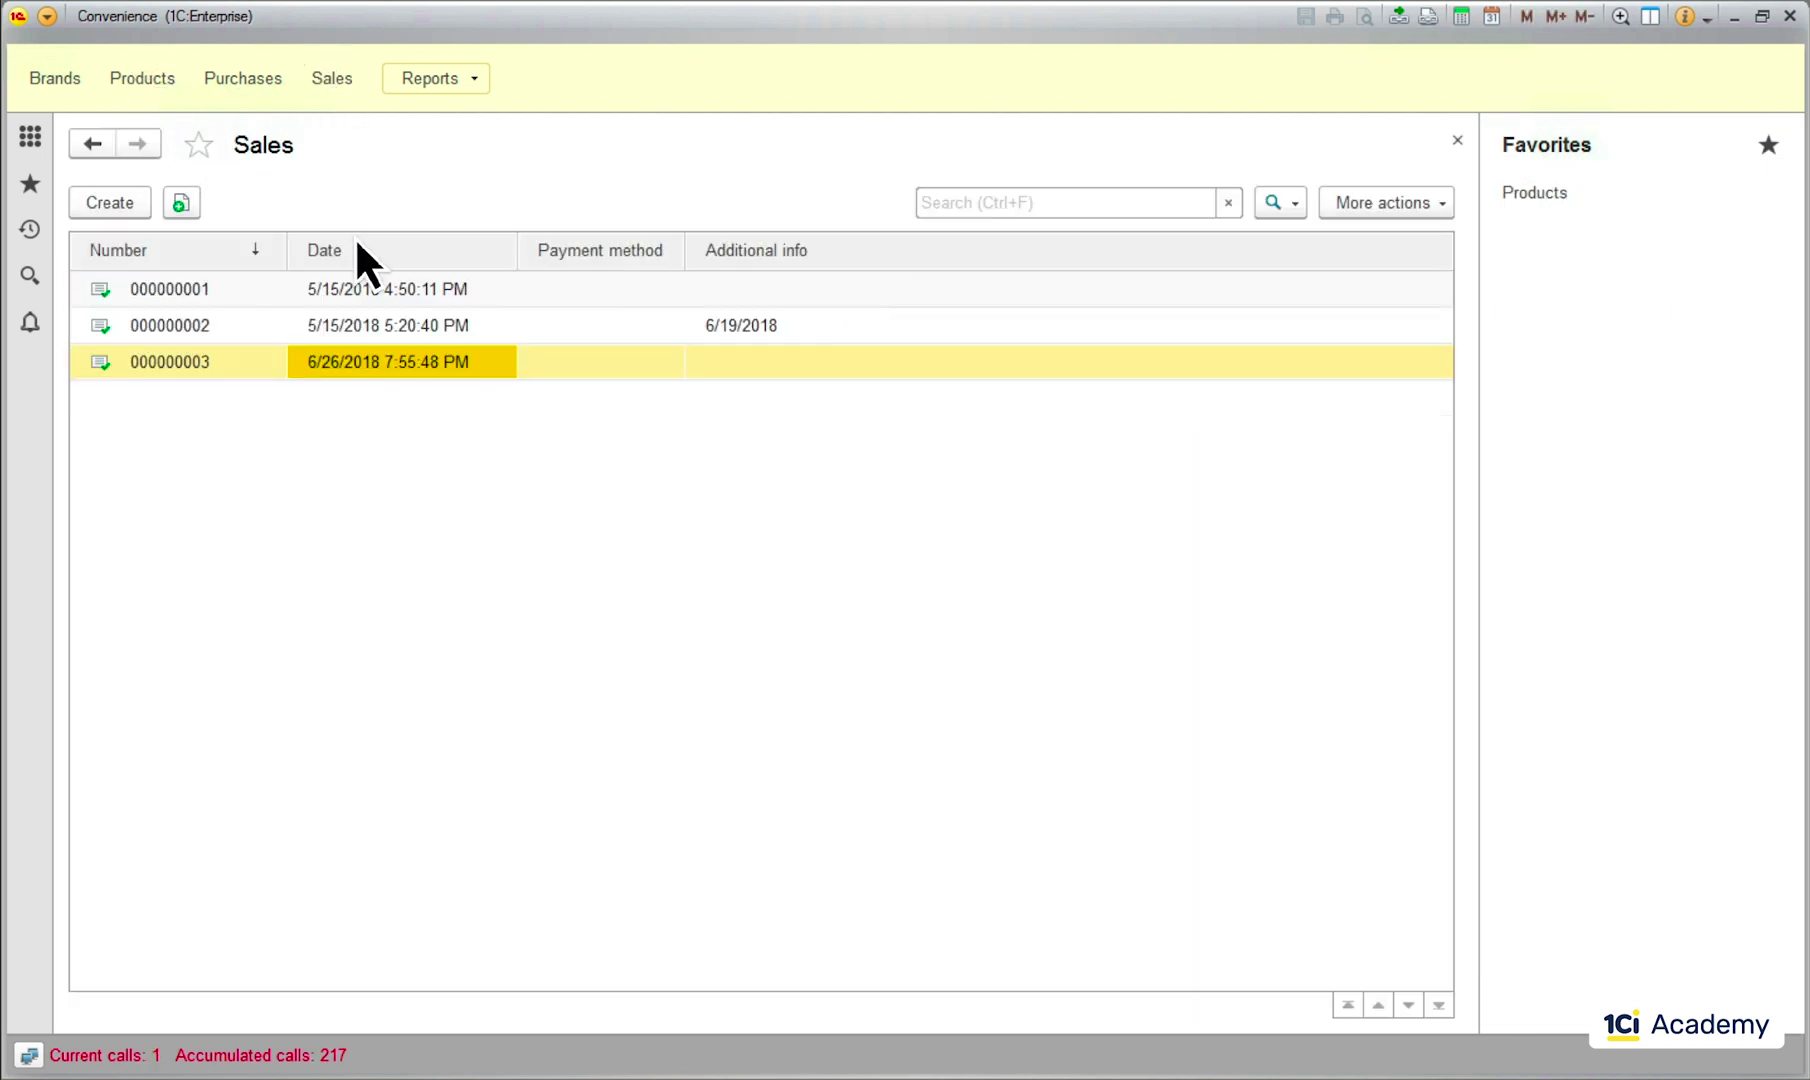
pyautogui.doubleClick(363, 289)
pyautogui.click(199, 145)
# - Star the Inventory report, close the open windows, and reopen Products and the sales document from Favorites
pyautogui.click(29, 139)
pyautogui.click(396, 211)
pyautogui.click(1766, 83)
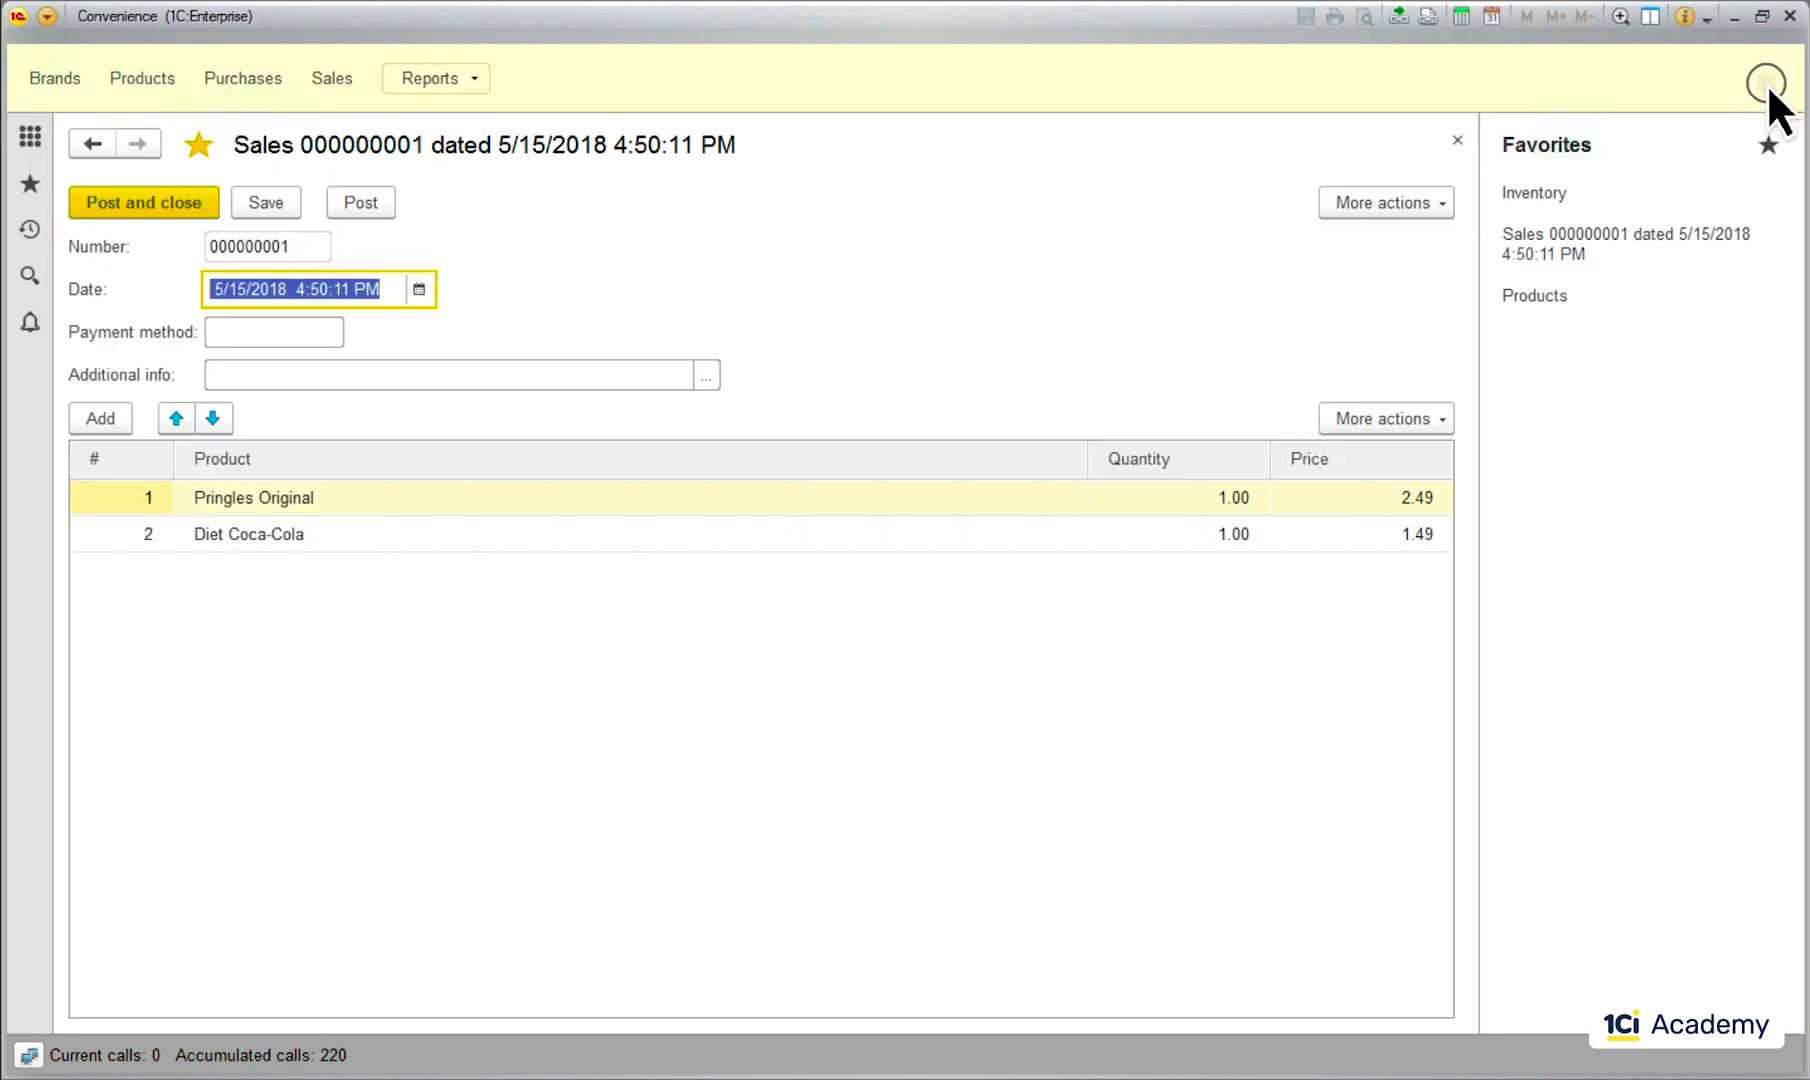
pyautogui.click(1455, 137)
pyautogui.click(1455, 137)
pyautogui.click(1455, 137)
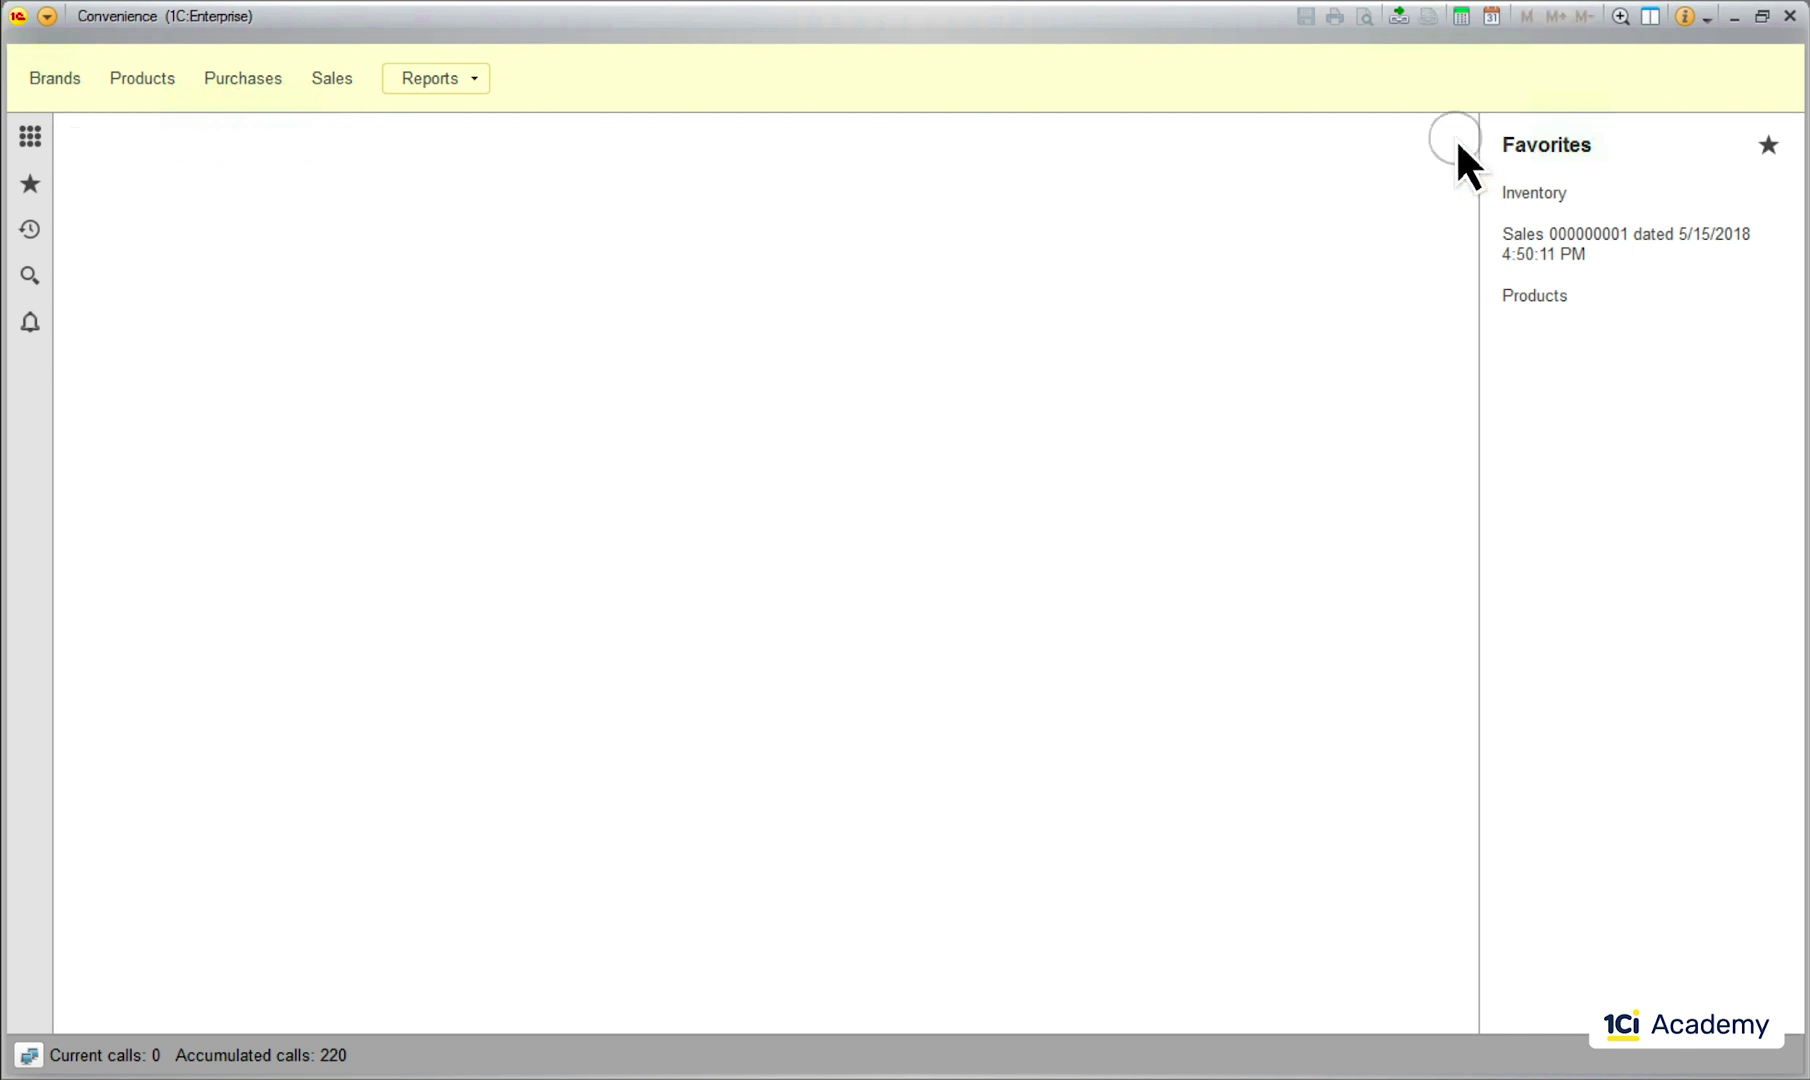
pyautogui.click(1535, 297)
pyautogui.click(1540, 236)
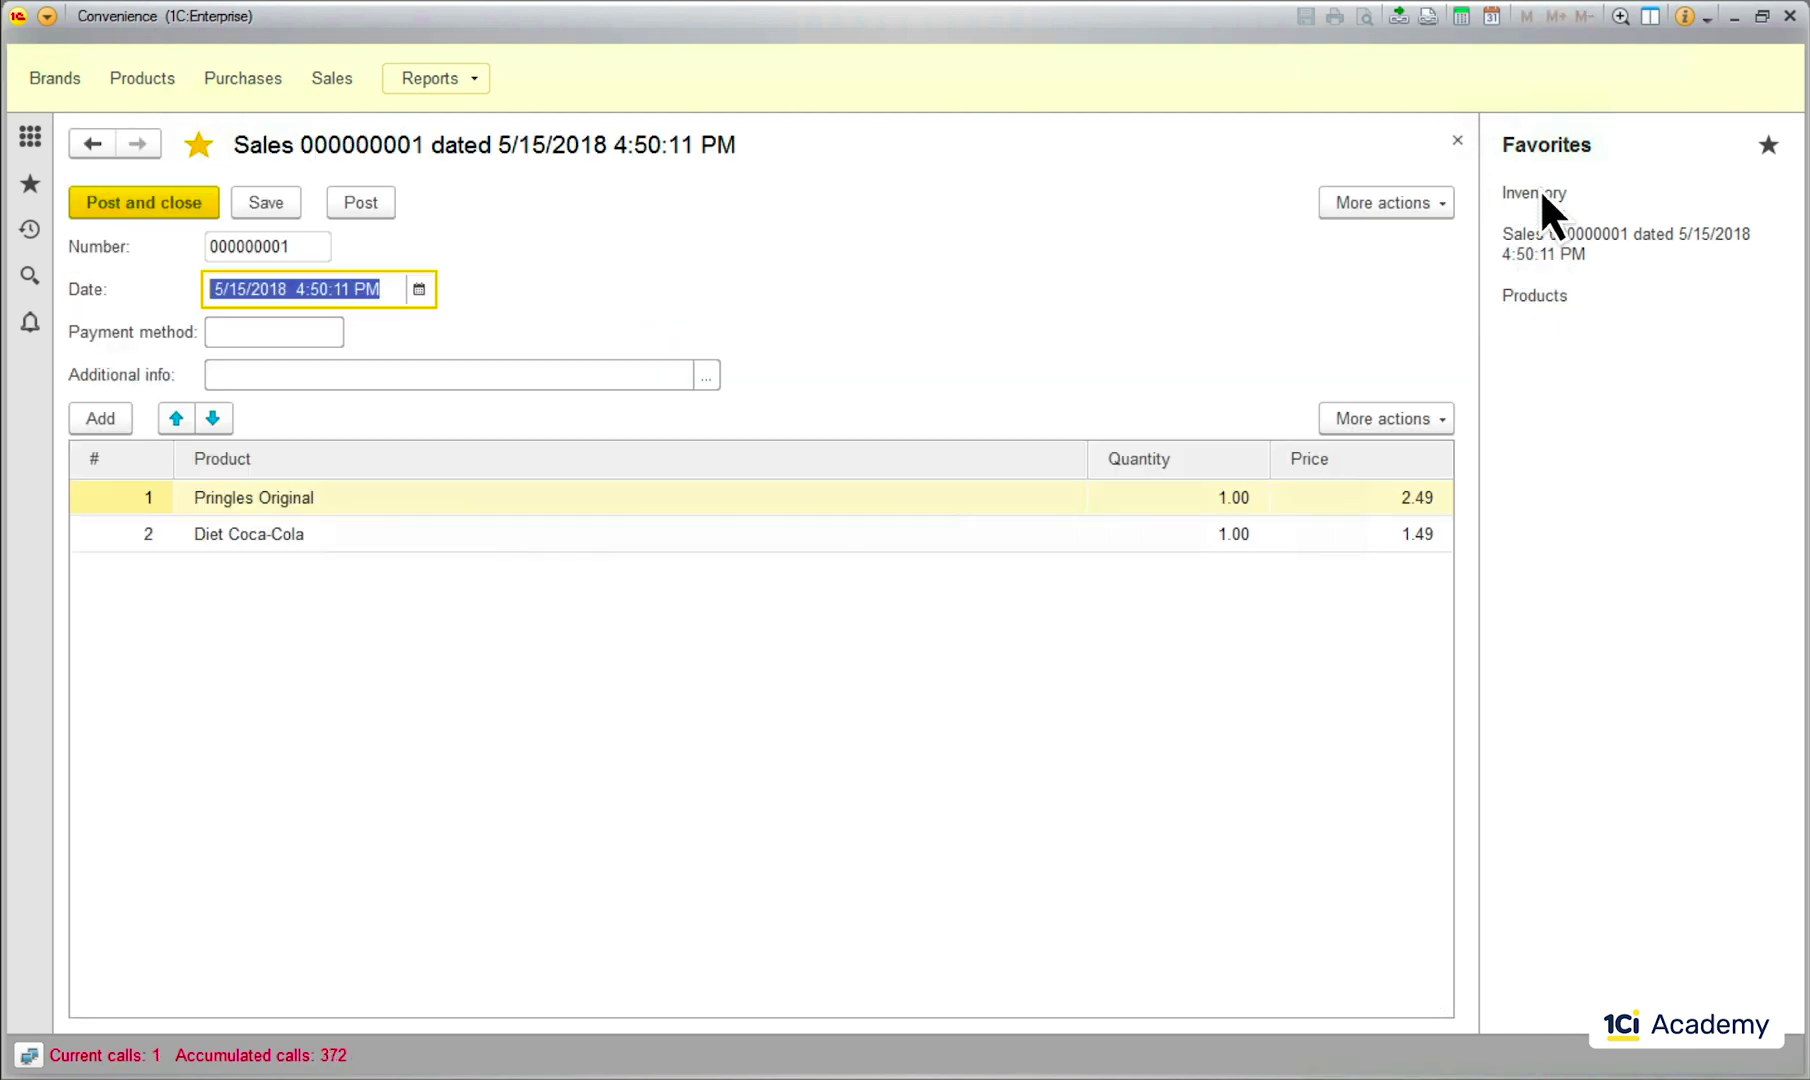
# - Rename the sales document favorite to 'Sales doc template' in the Favorites editor
pyautogui.click(1540, 142)
pyautogui.click(1372, 200)
pyautogui.write('Sales doc template')
pyautogui.press('Return')
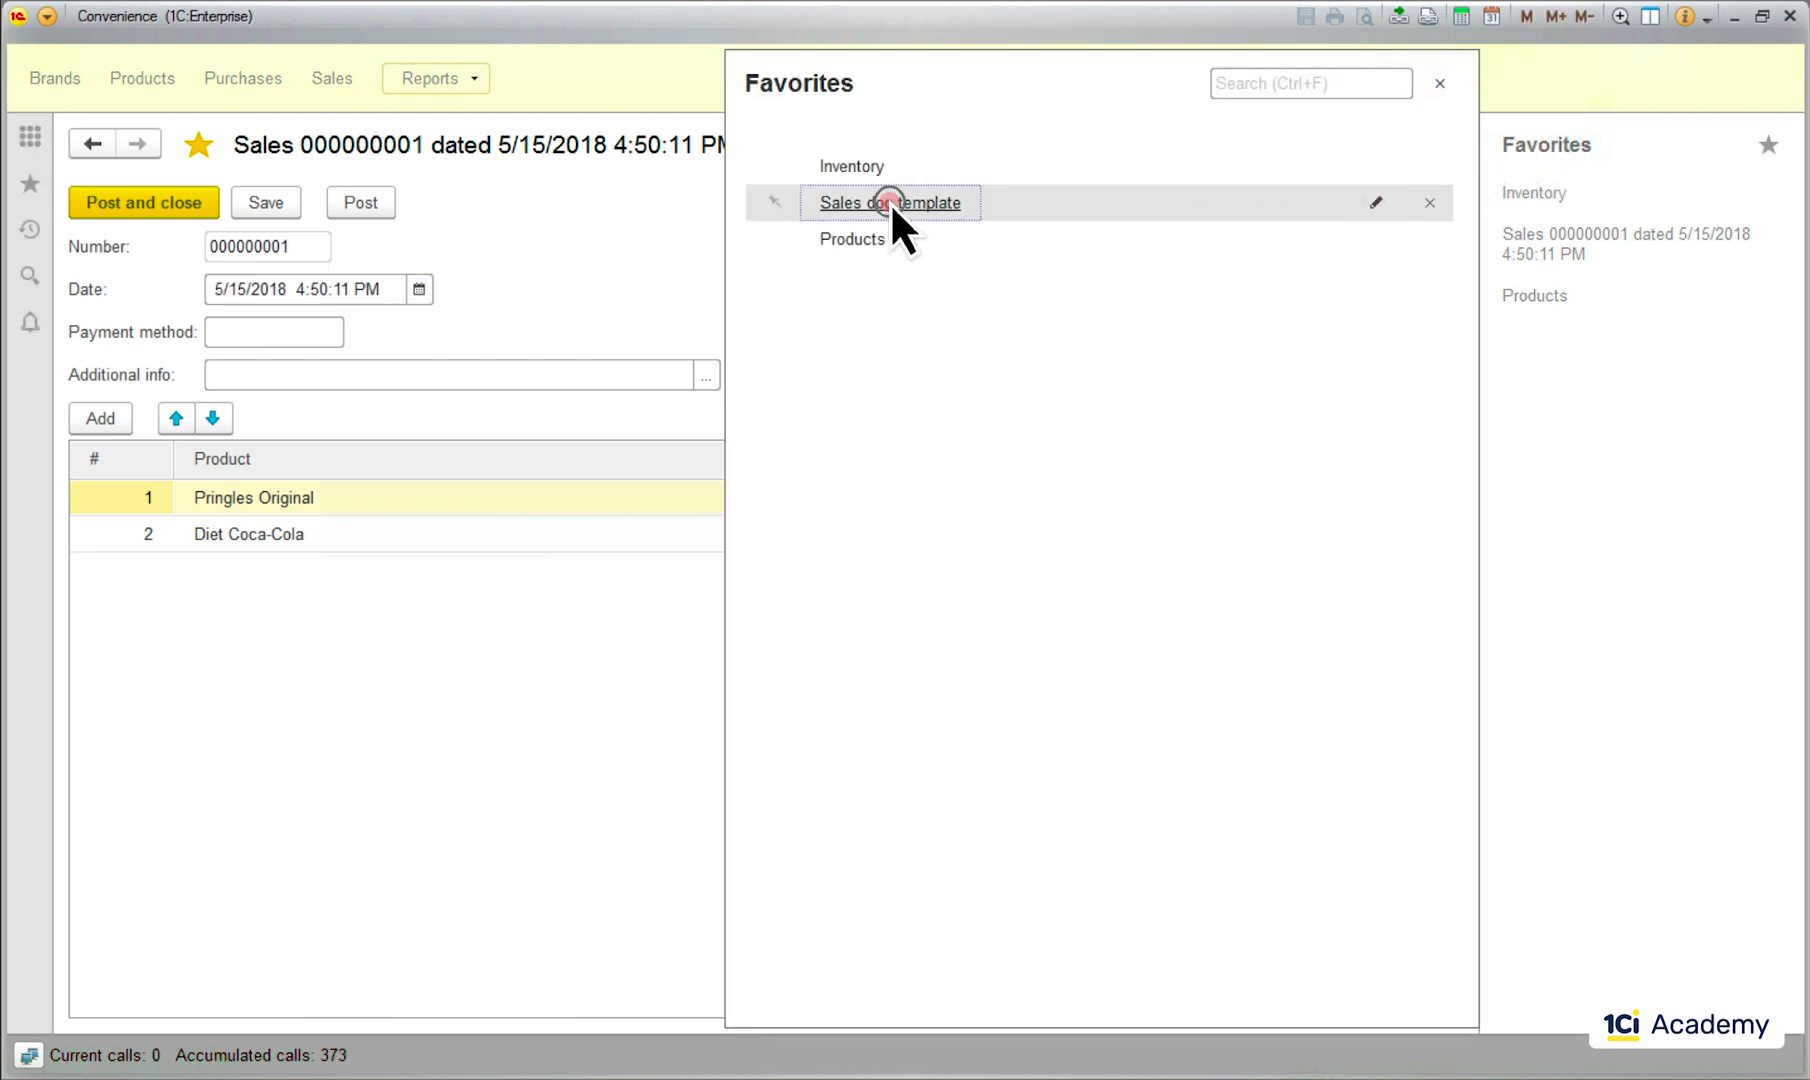
# - Move Sales doc template to the top and pin it, and delete Products from Favorites
pyautogui.moveTo(889, 202); pyautogui.dragTo(885, 164)
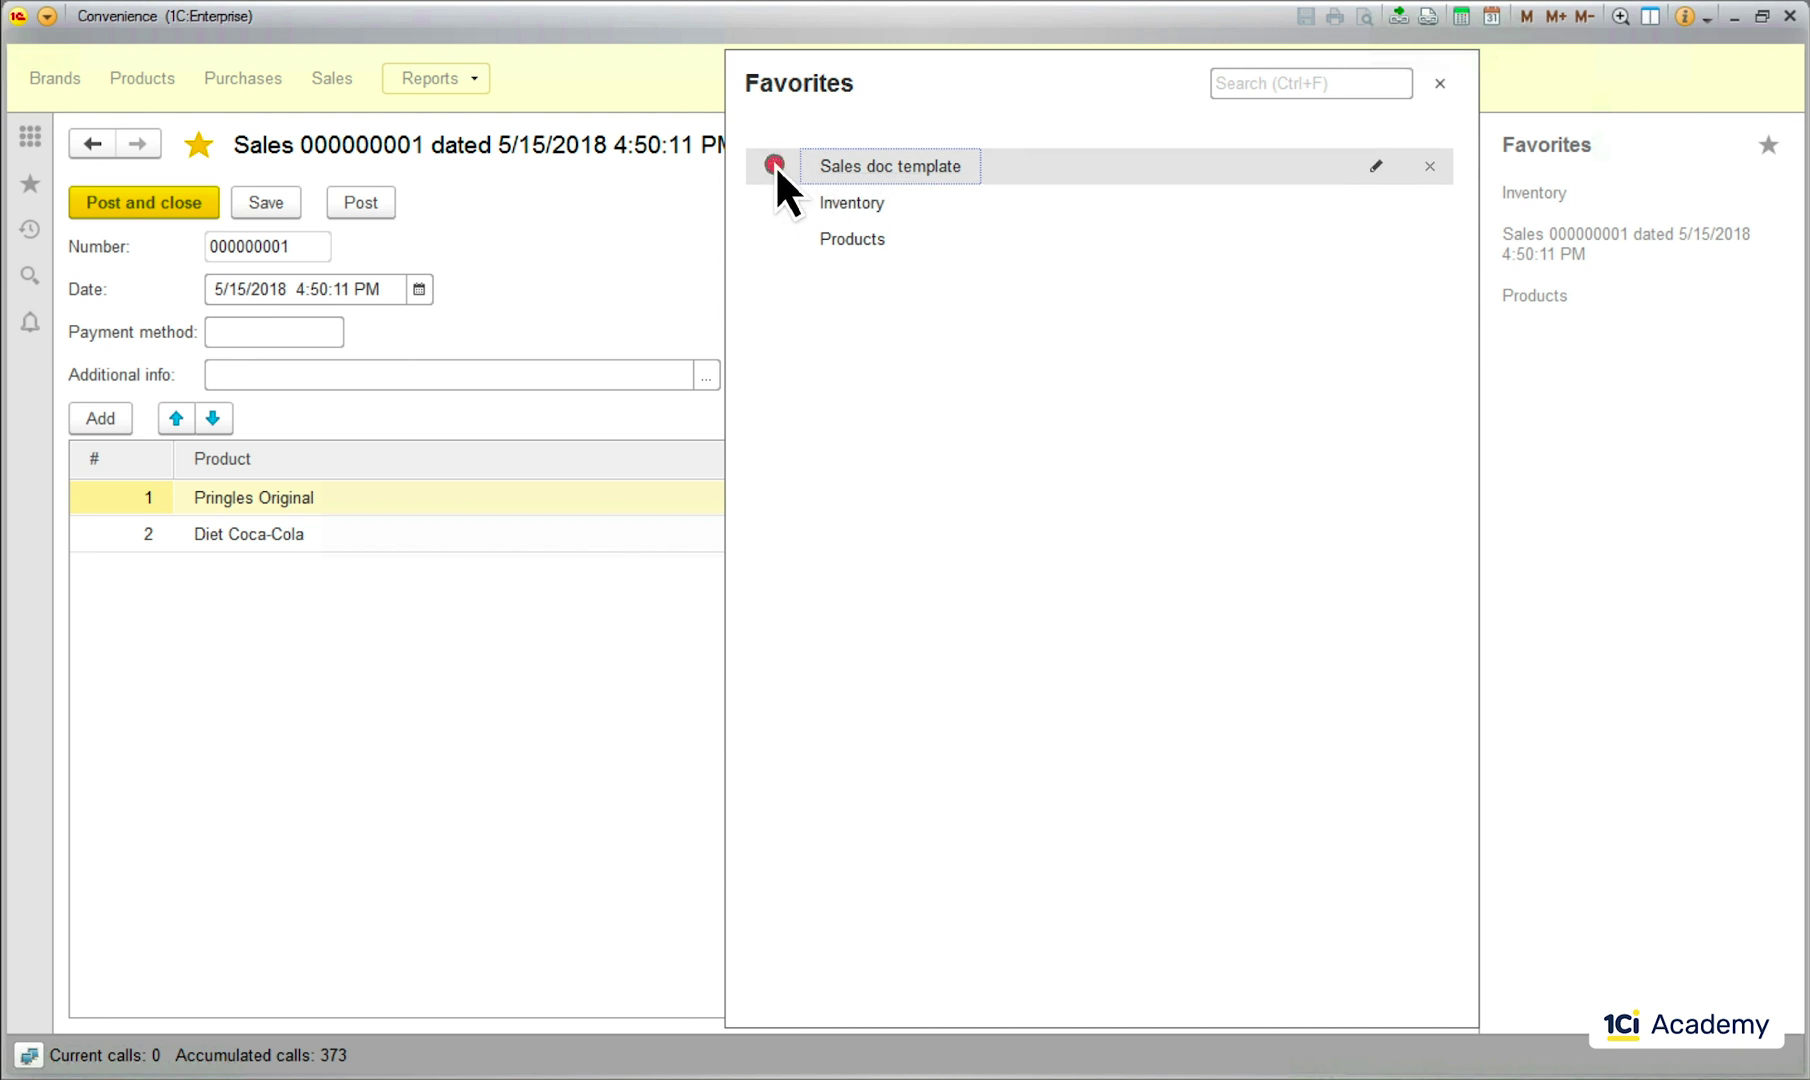
pyautogui.click(775, 164)
pyautogui.click(1428, 238)
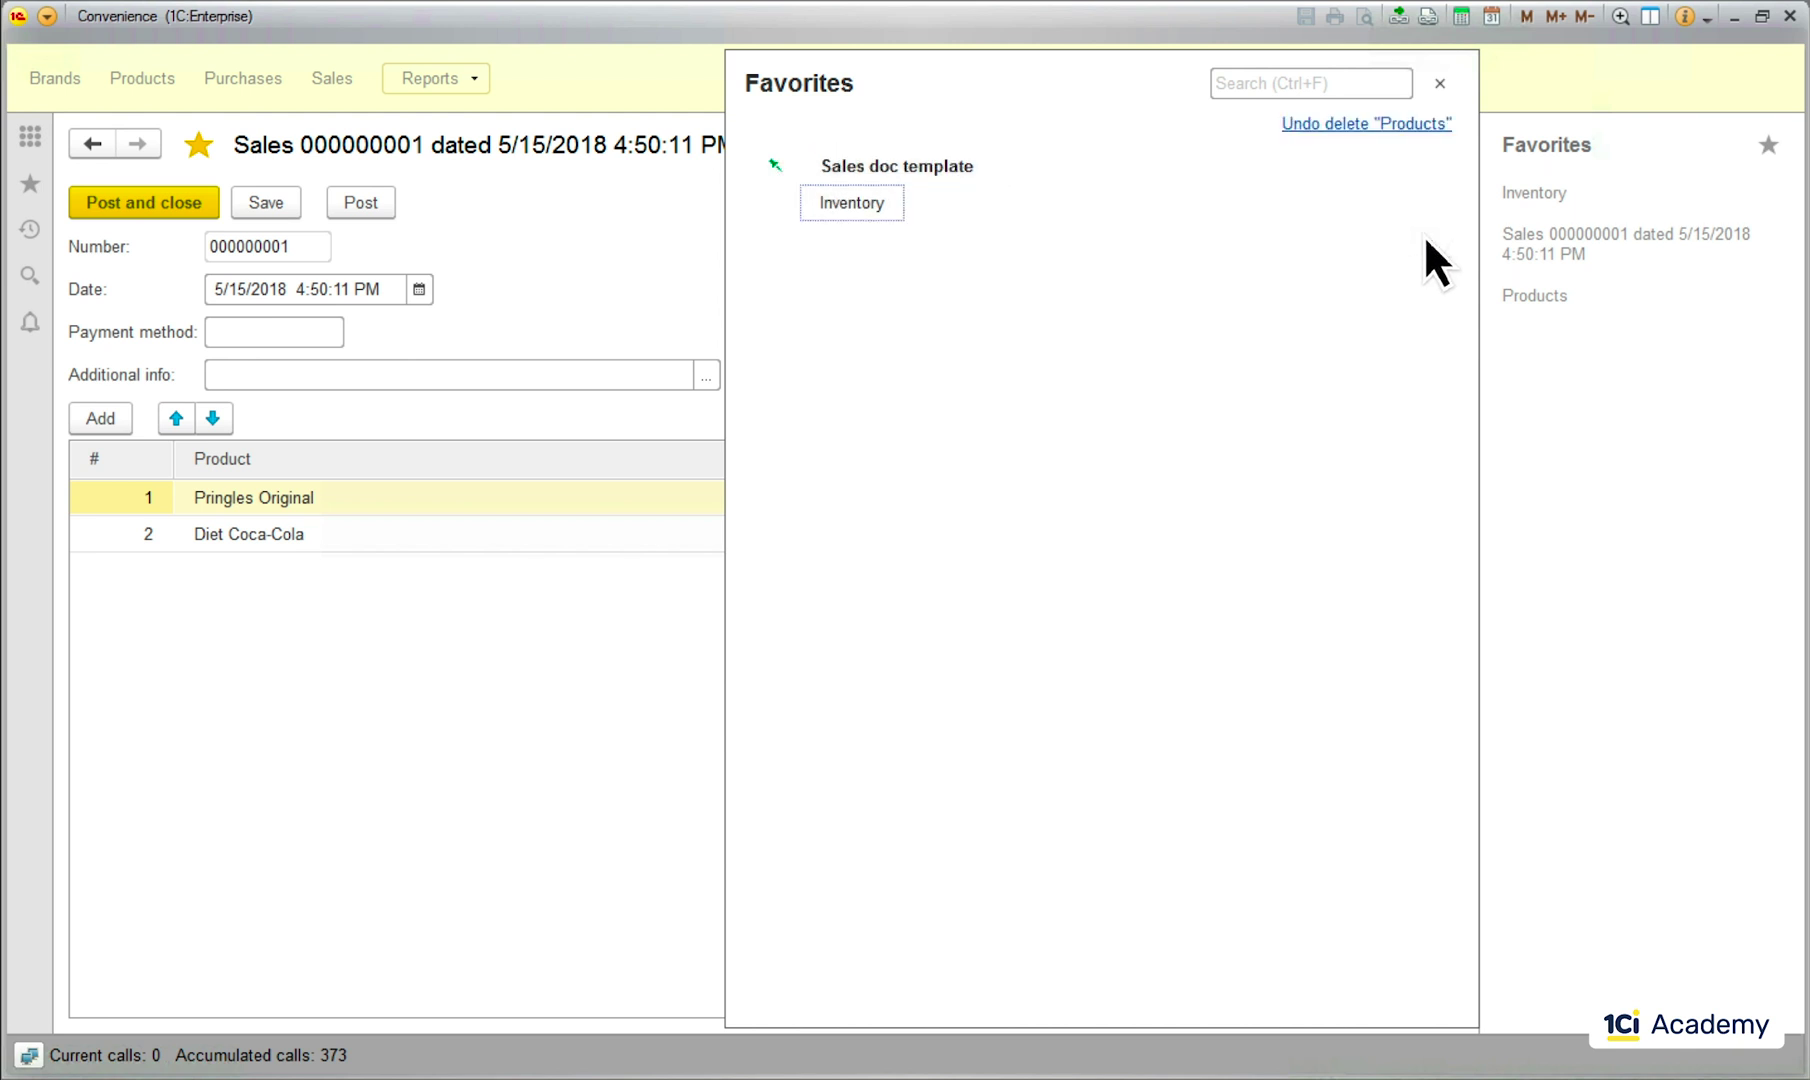
pyautogui.click(1440, 82)
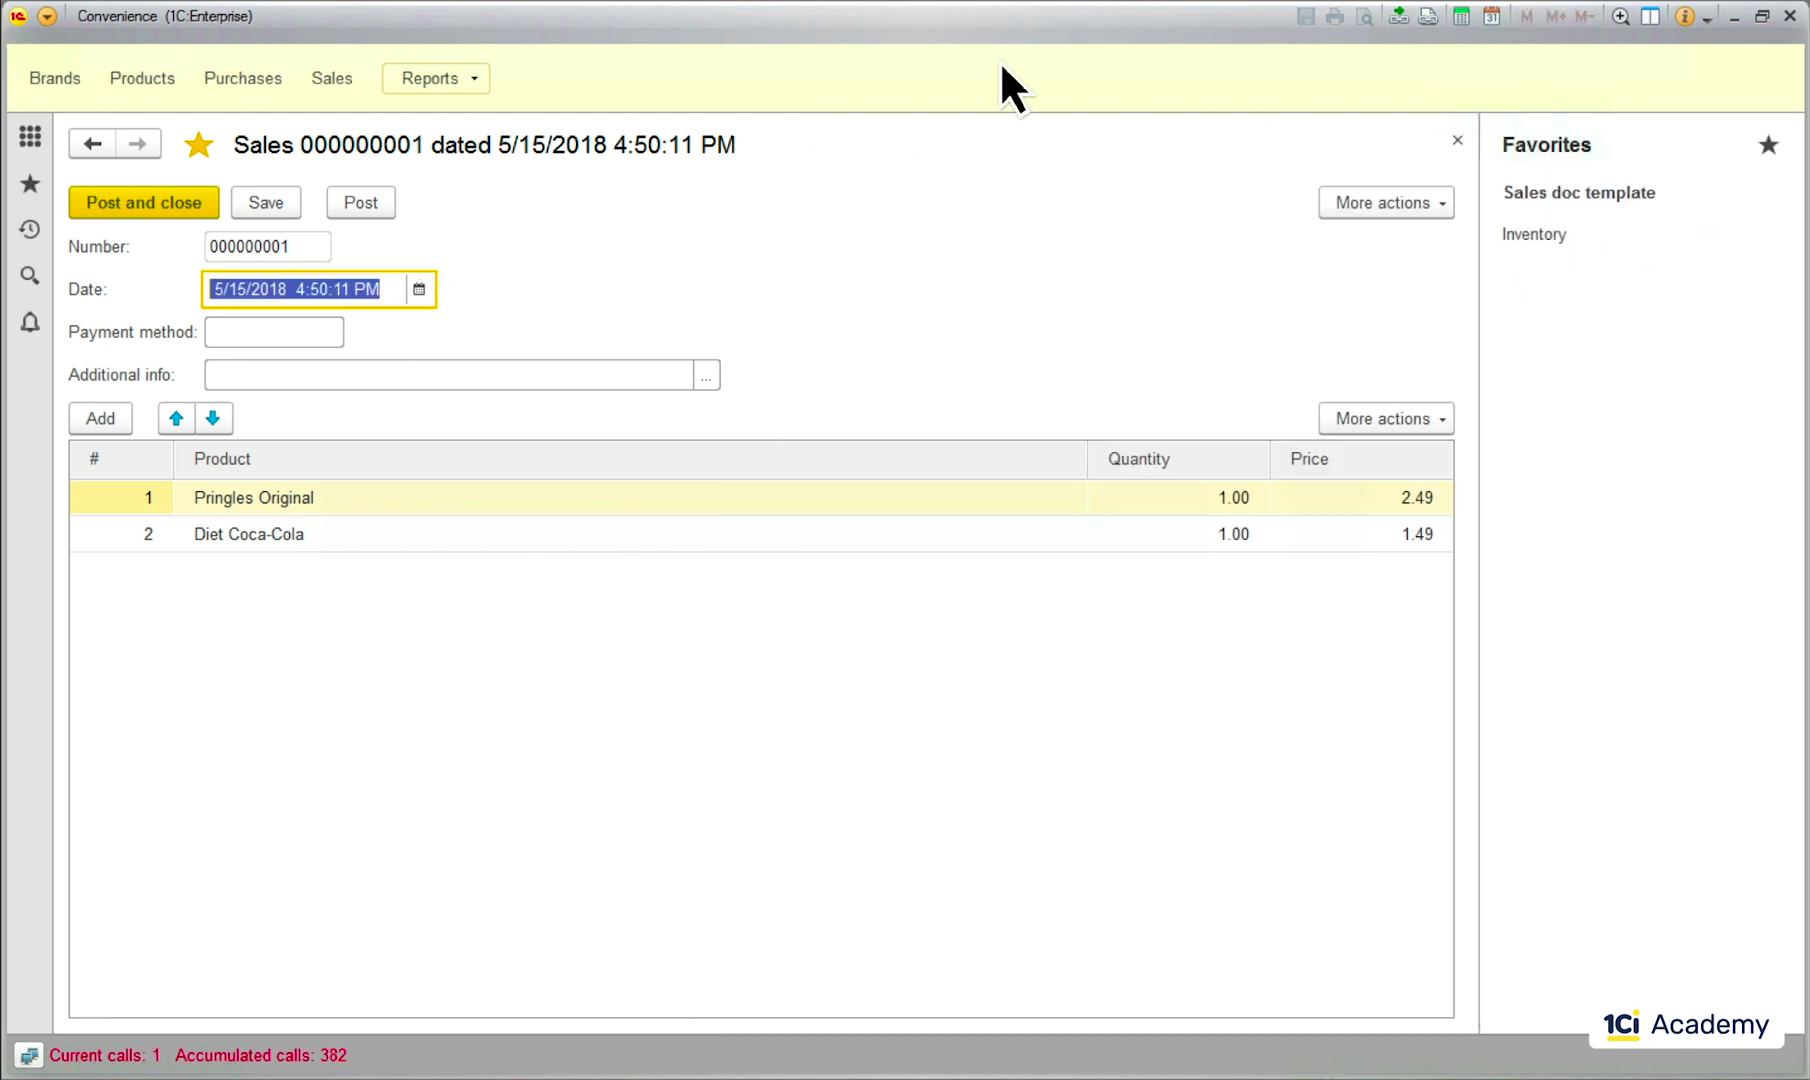
# - Add the Open items panel along the bottom of the layout in Panel settings
pyautogui.click(47, 16)
pyautogui.moveTo(147, 120)
pyautogui.click(424, 243)
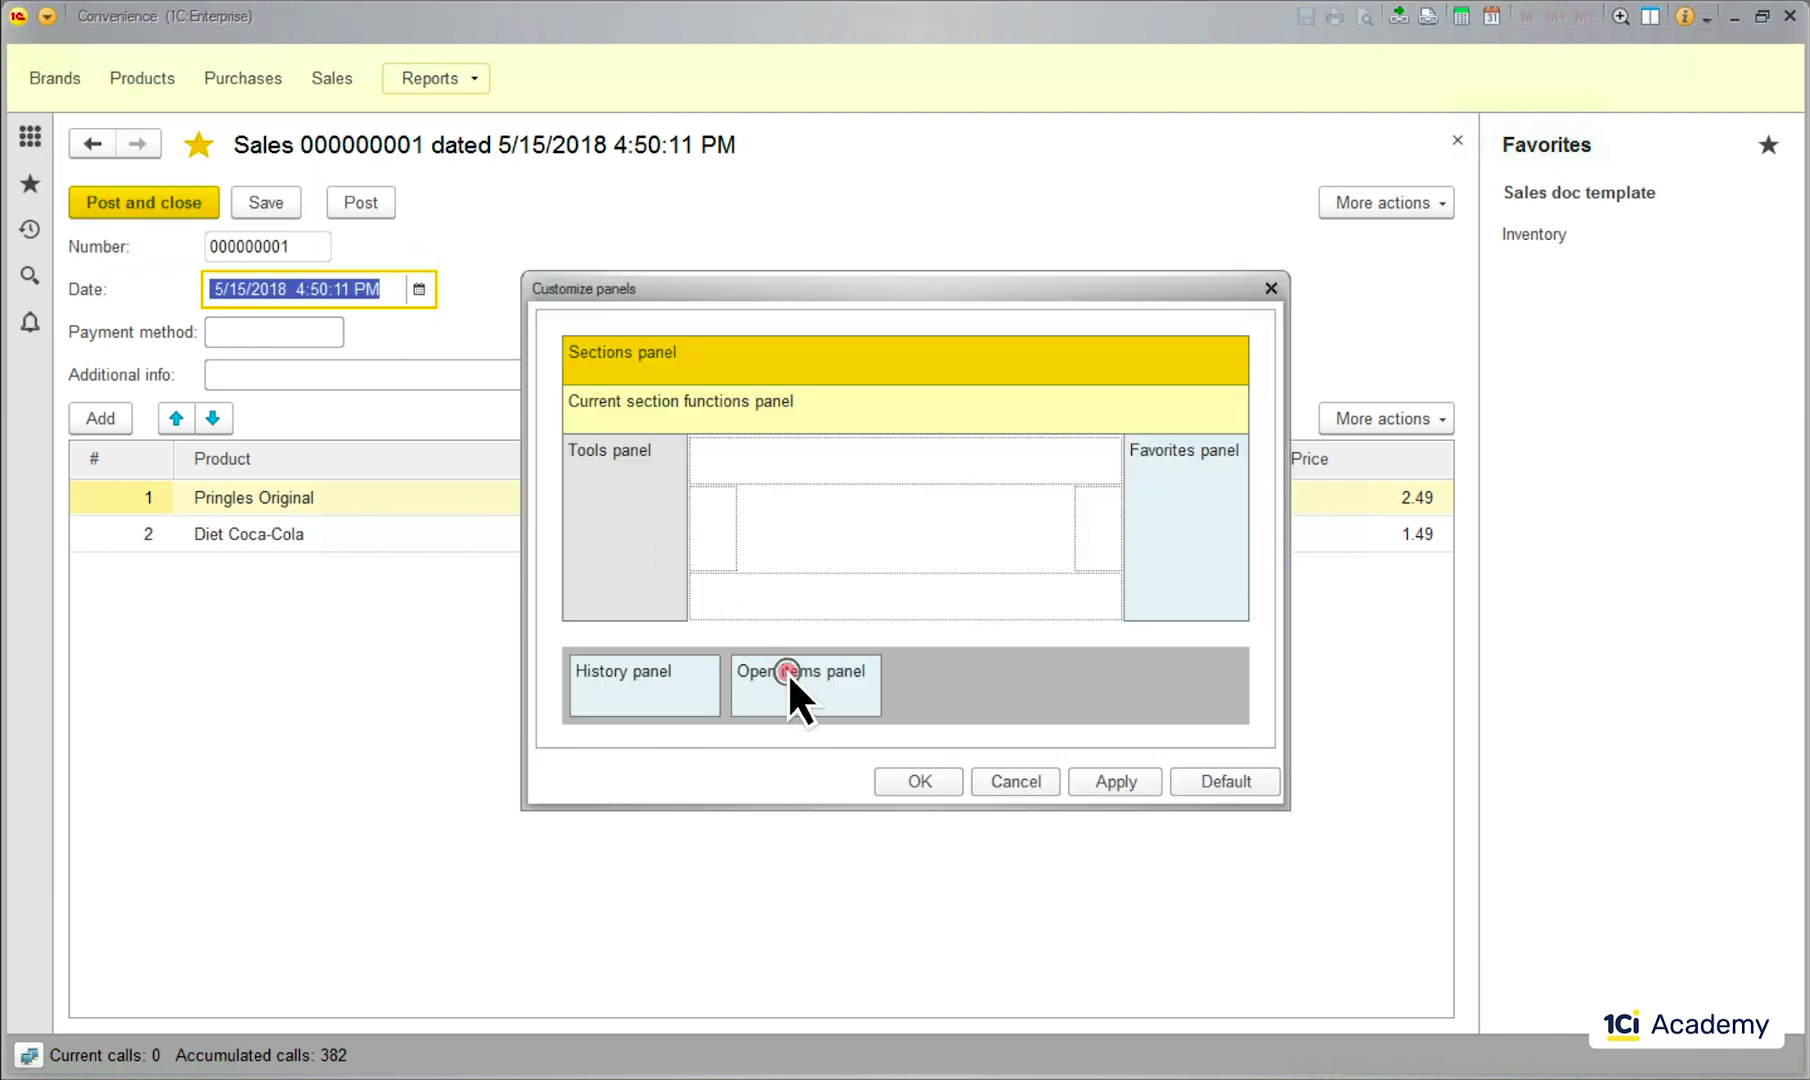
pyautogui.moveTo(790, 667); pyautogui.dragTo(875, 592)
pyautogui.click(925, 781)
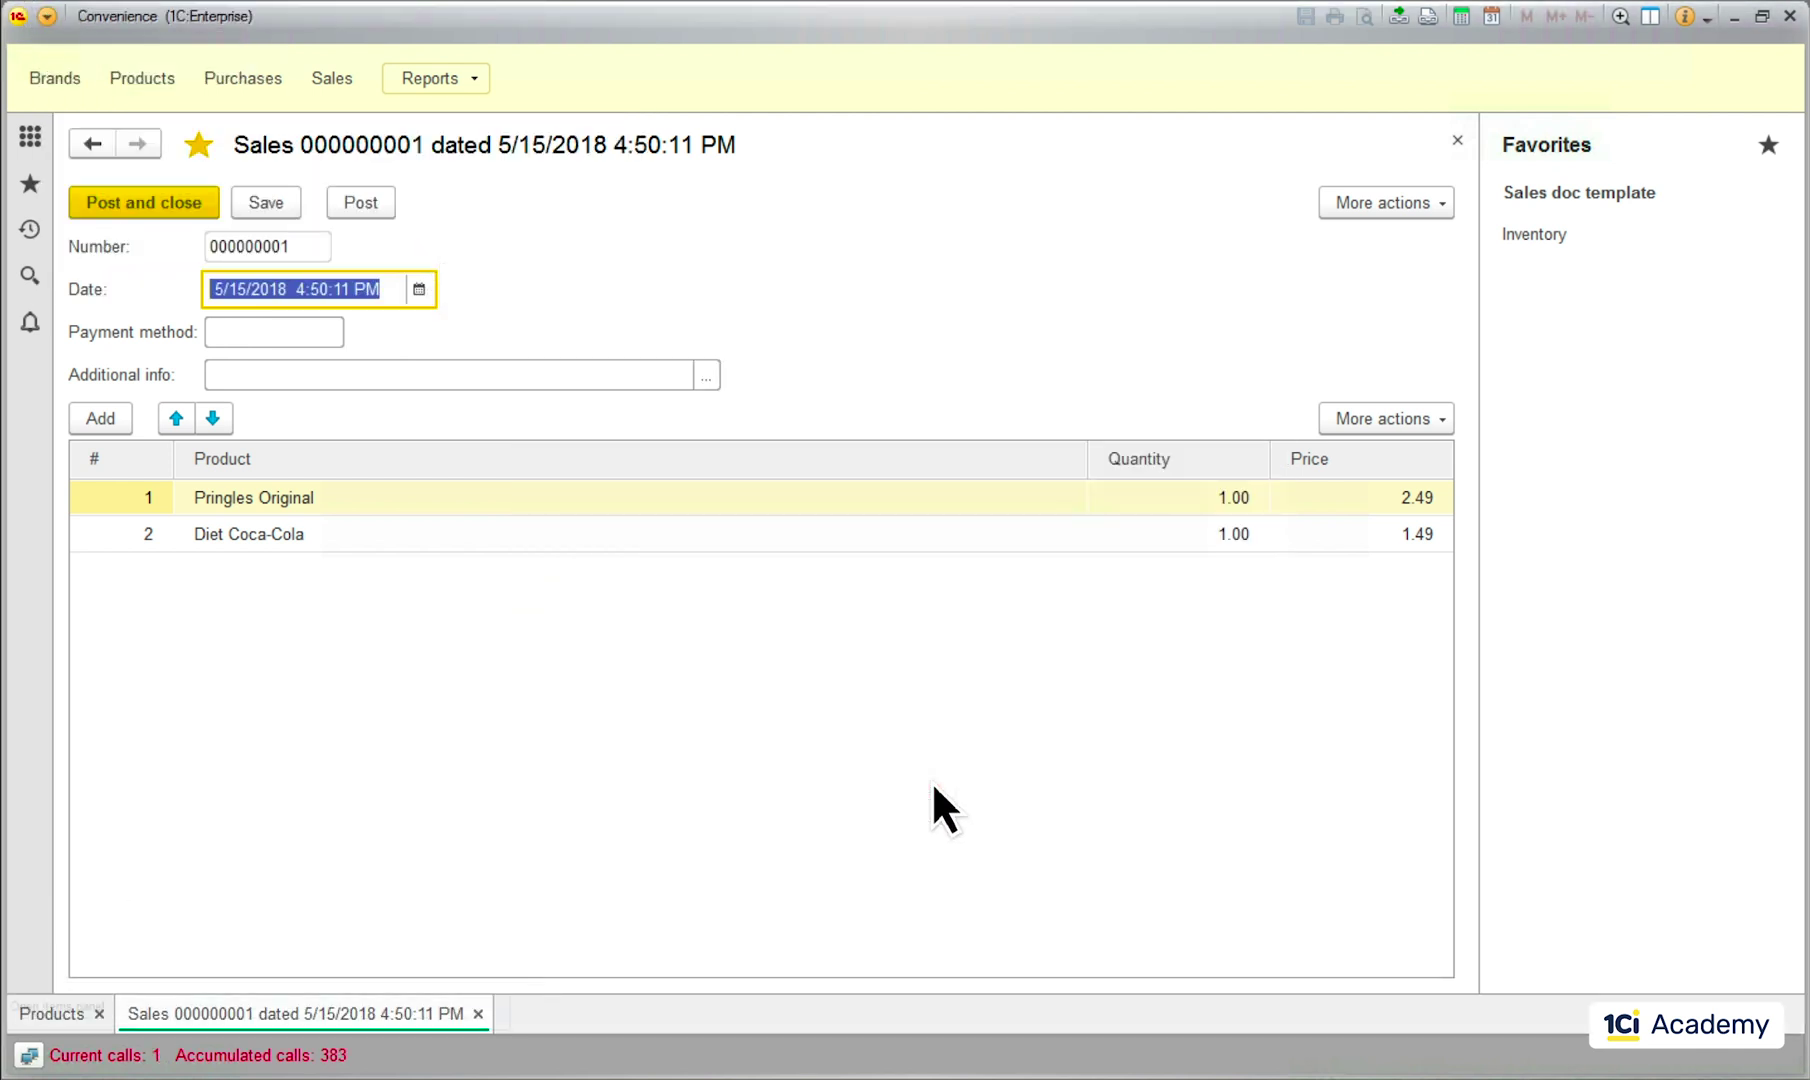
# - Switch between the Products and sales document tabs and open Inventory from Favorites
pyautogui.click(52, 1013)
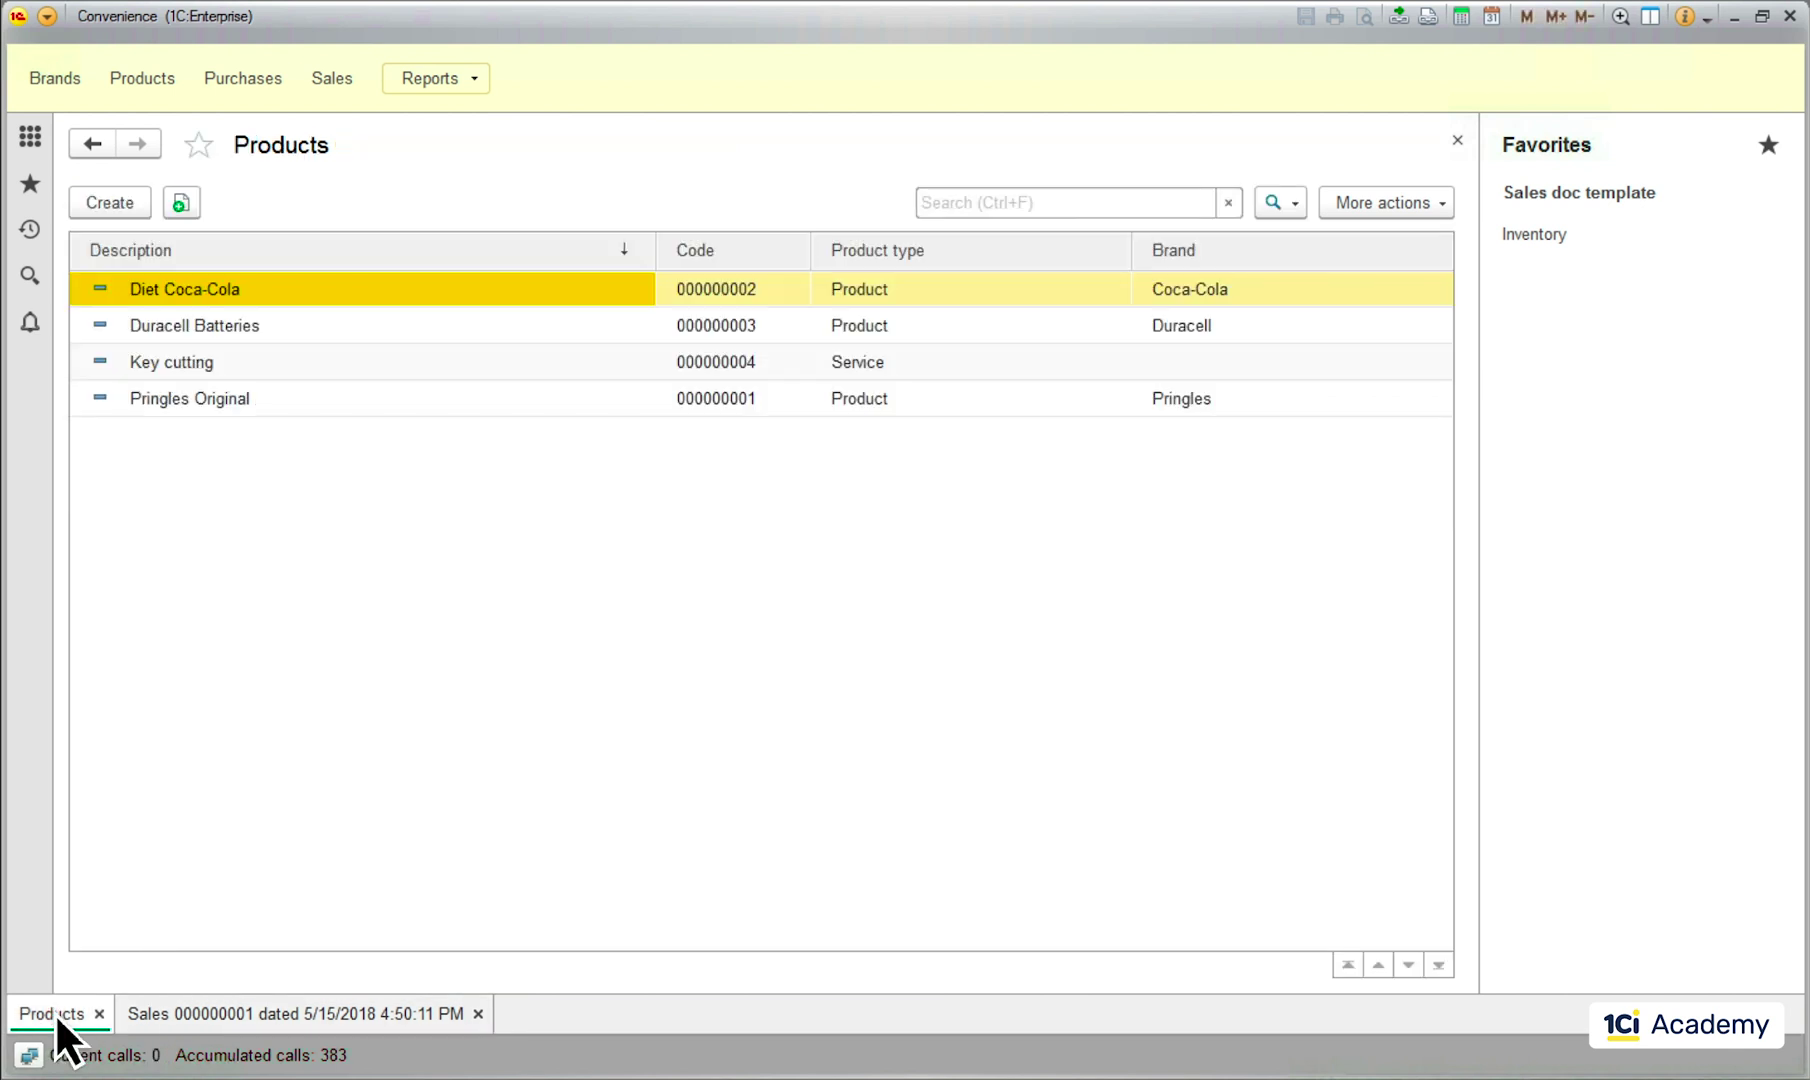
pyautogui.click(255, 1013)
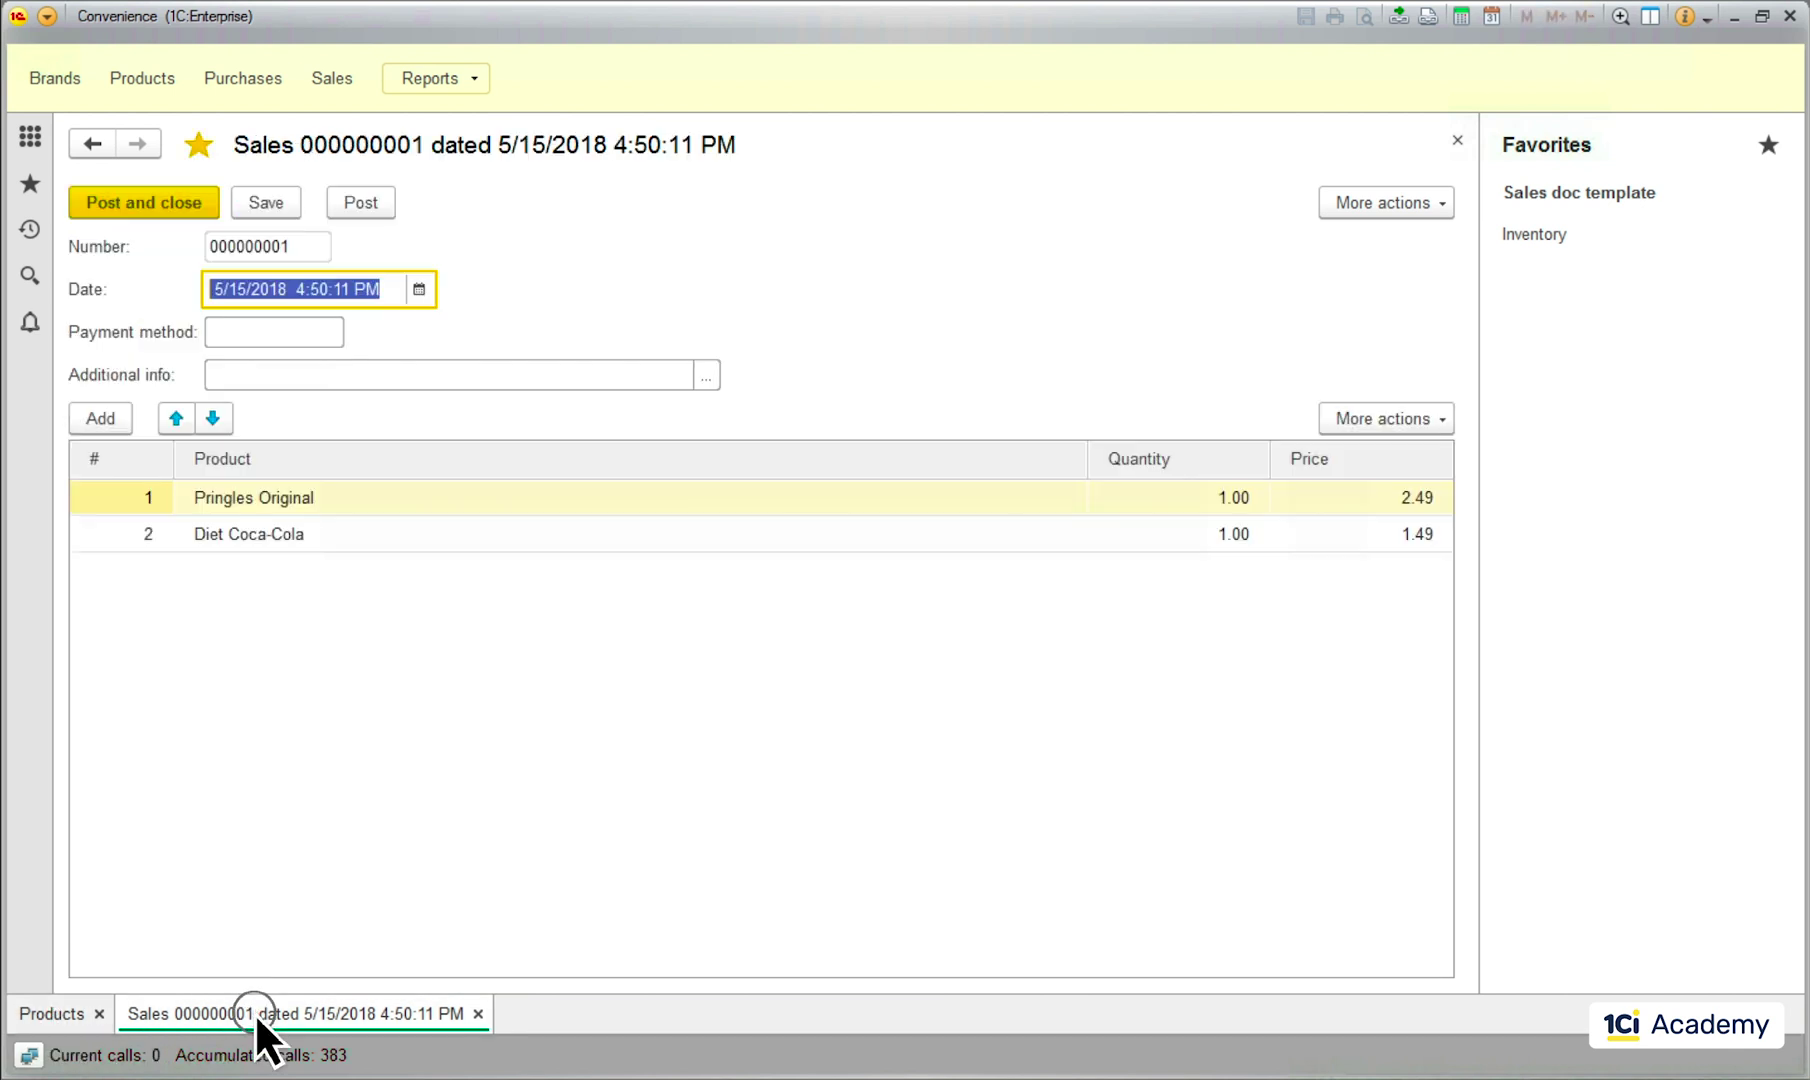
pyautogui.click(1523, 234)
pyautogui.click(315, 1012)
# - Add the History panel below Favorites, reopen Inventory from History, and open Purchases
pyautogui.click(47, 17)
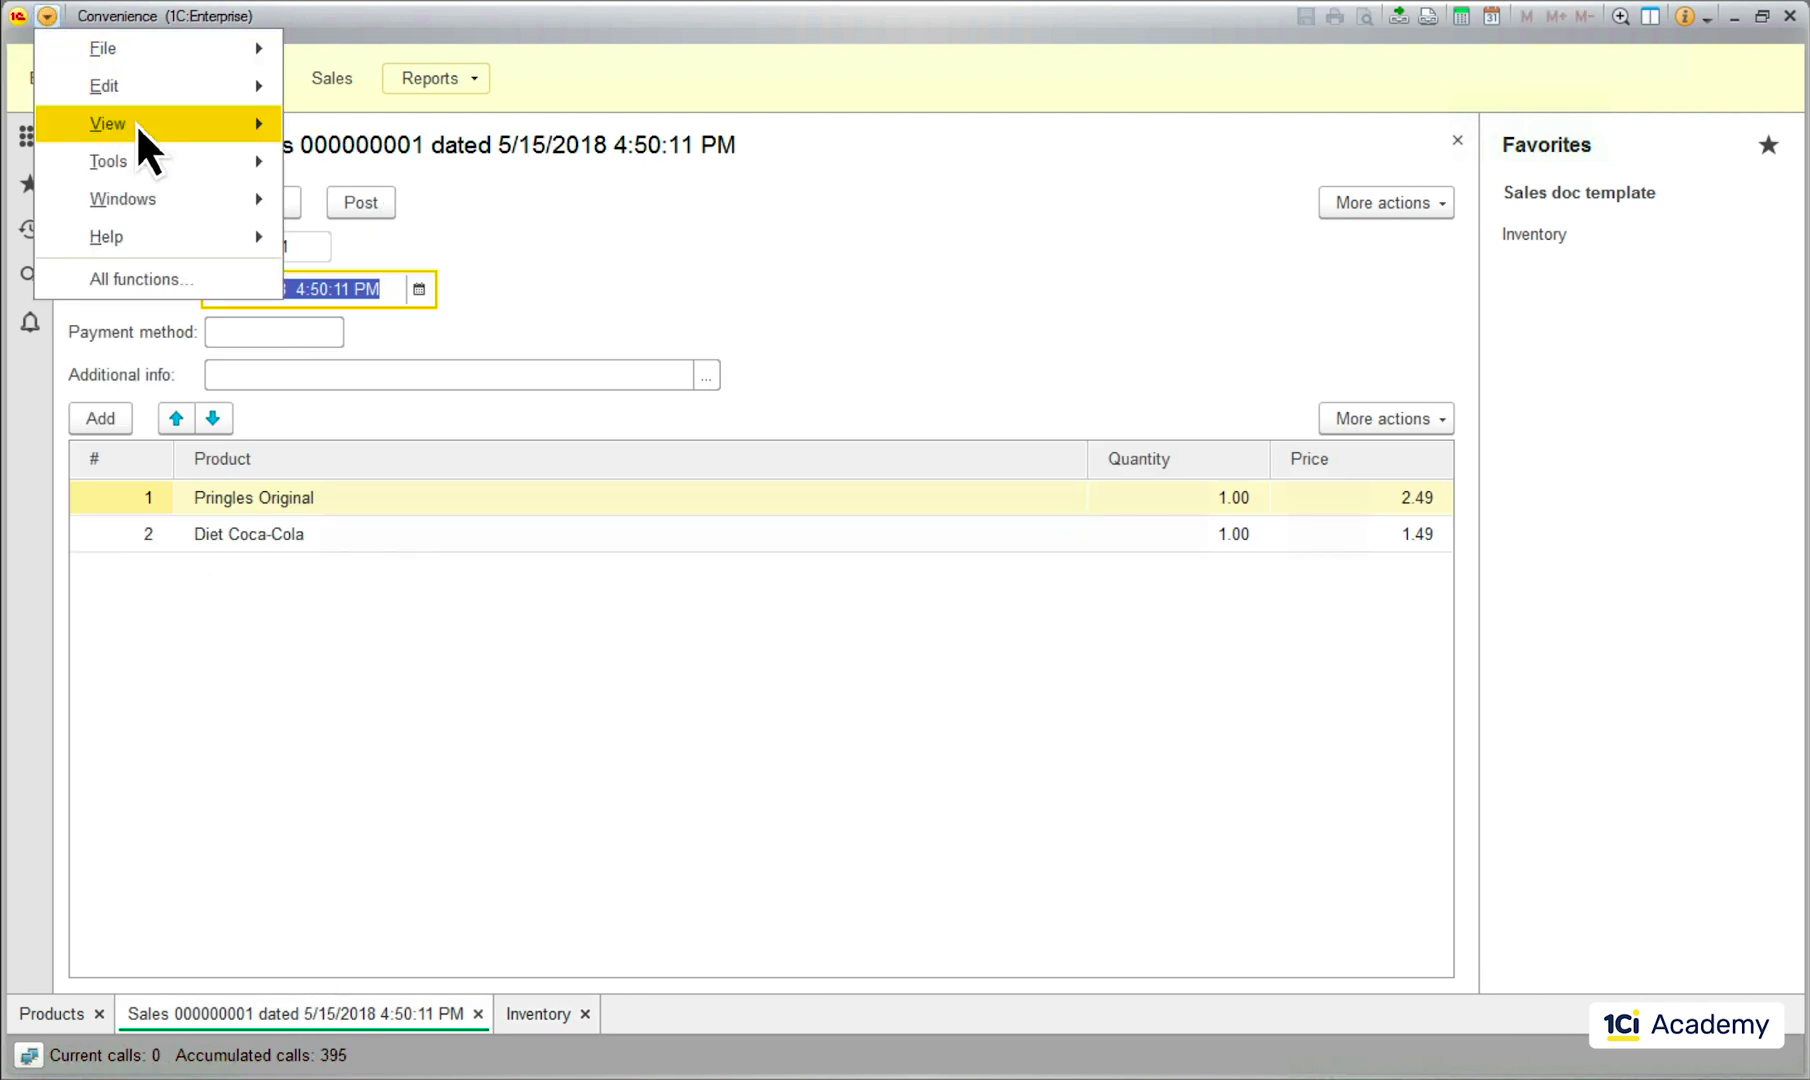
pyautogui.moveTo(134, 122)
pyautogui.click(428, 247)
pyautogui.moveTo(656, 697); pyautogui.dragTo(1176, 545)
pyautogui.click(920, 781)
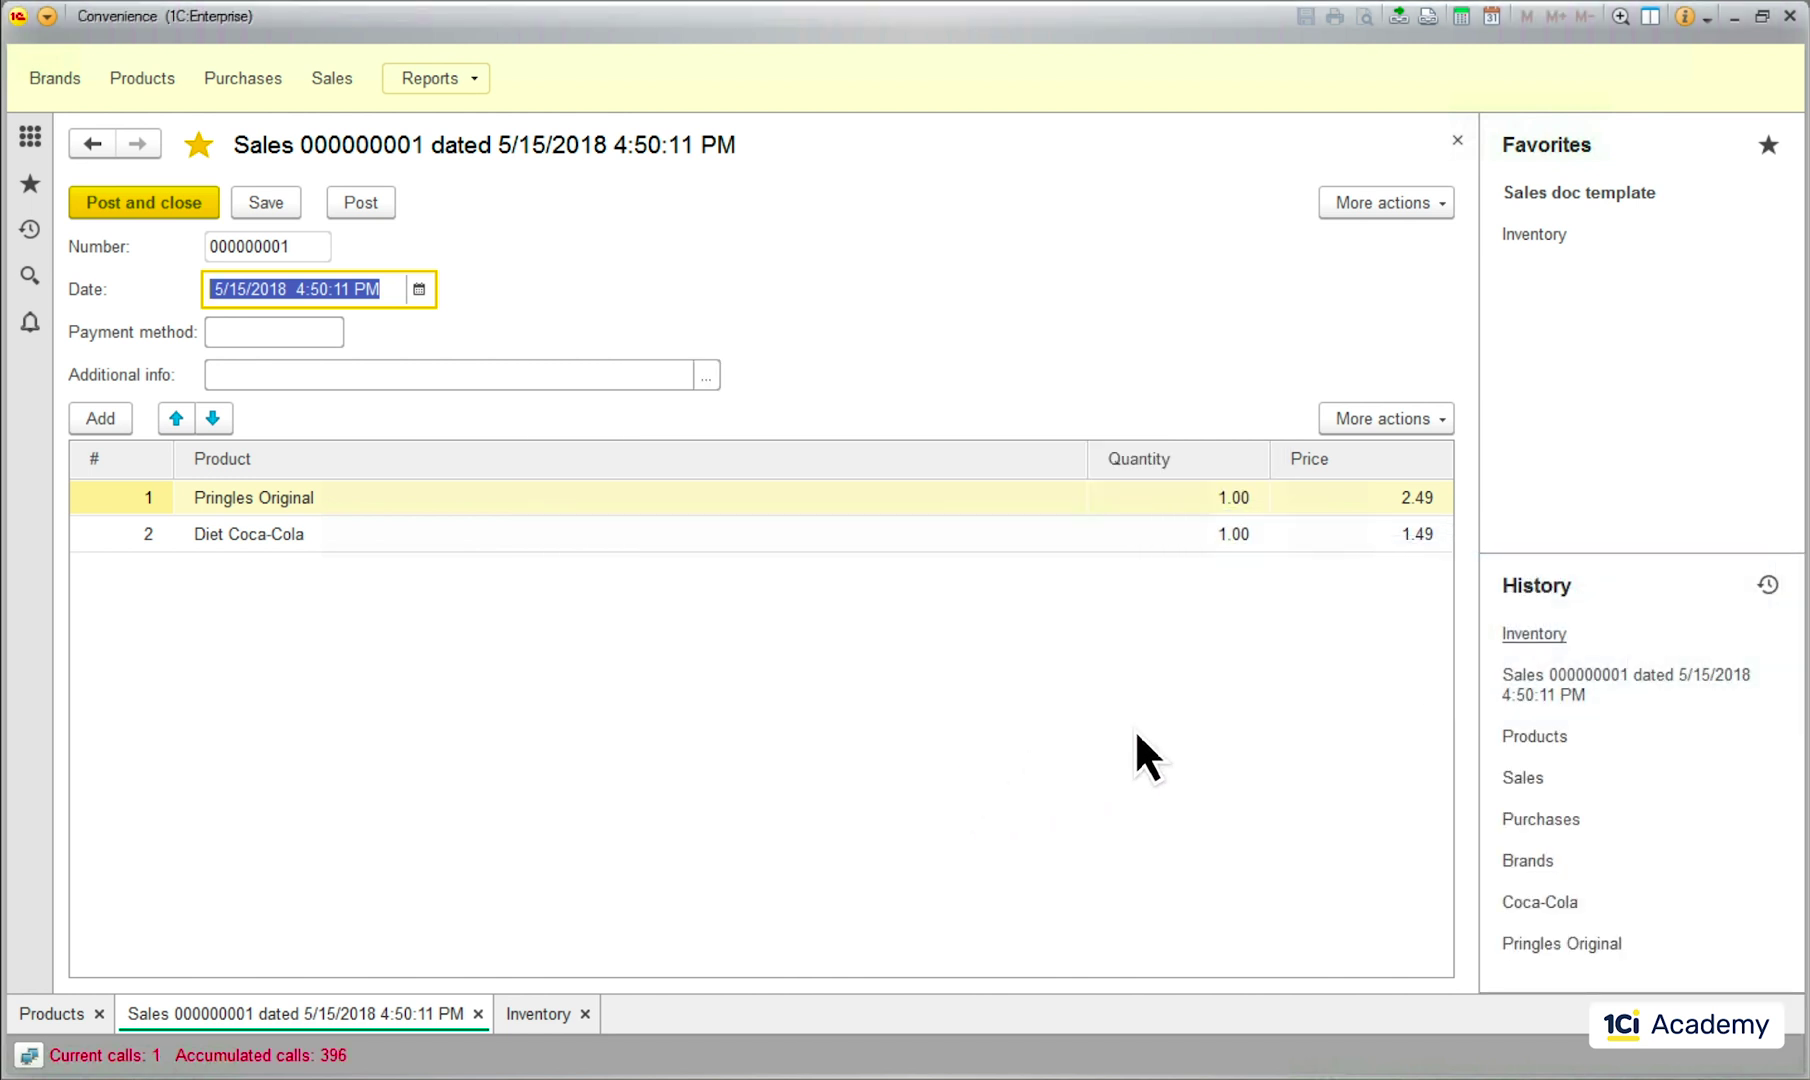
pyautogui.click(1524, 634)
pyautogui.click(1525, 820)
# - Remove the History and Favorites panels from the layout in Panel settings
pyautogui.click(47, 16)
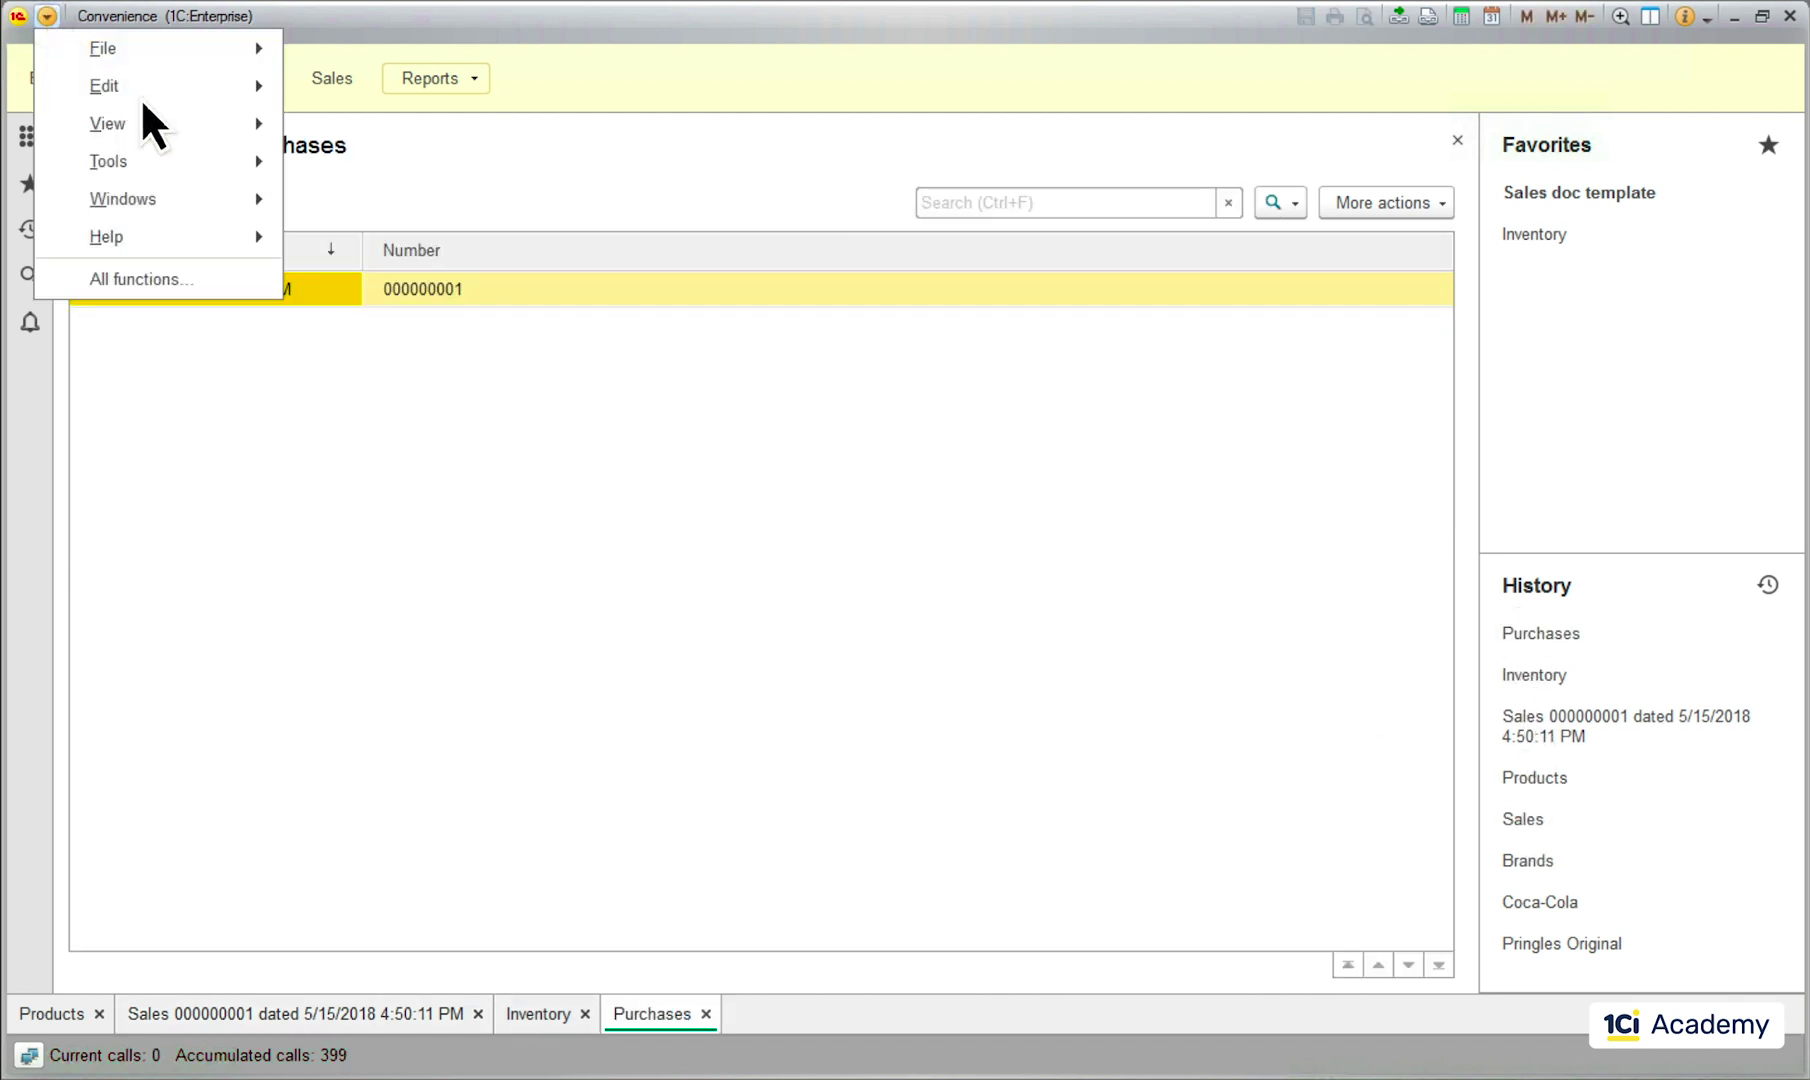
pyautogui.moveTo(162, 128)
pyautogui.click(430, 244)
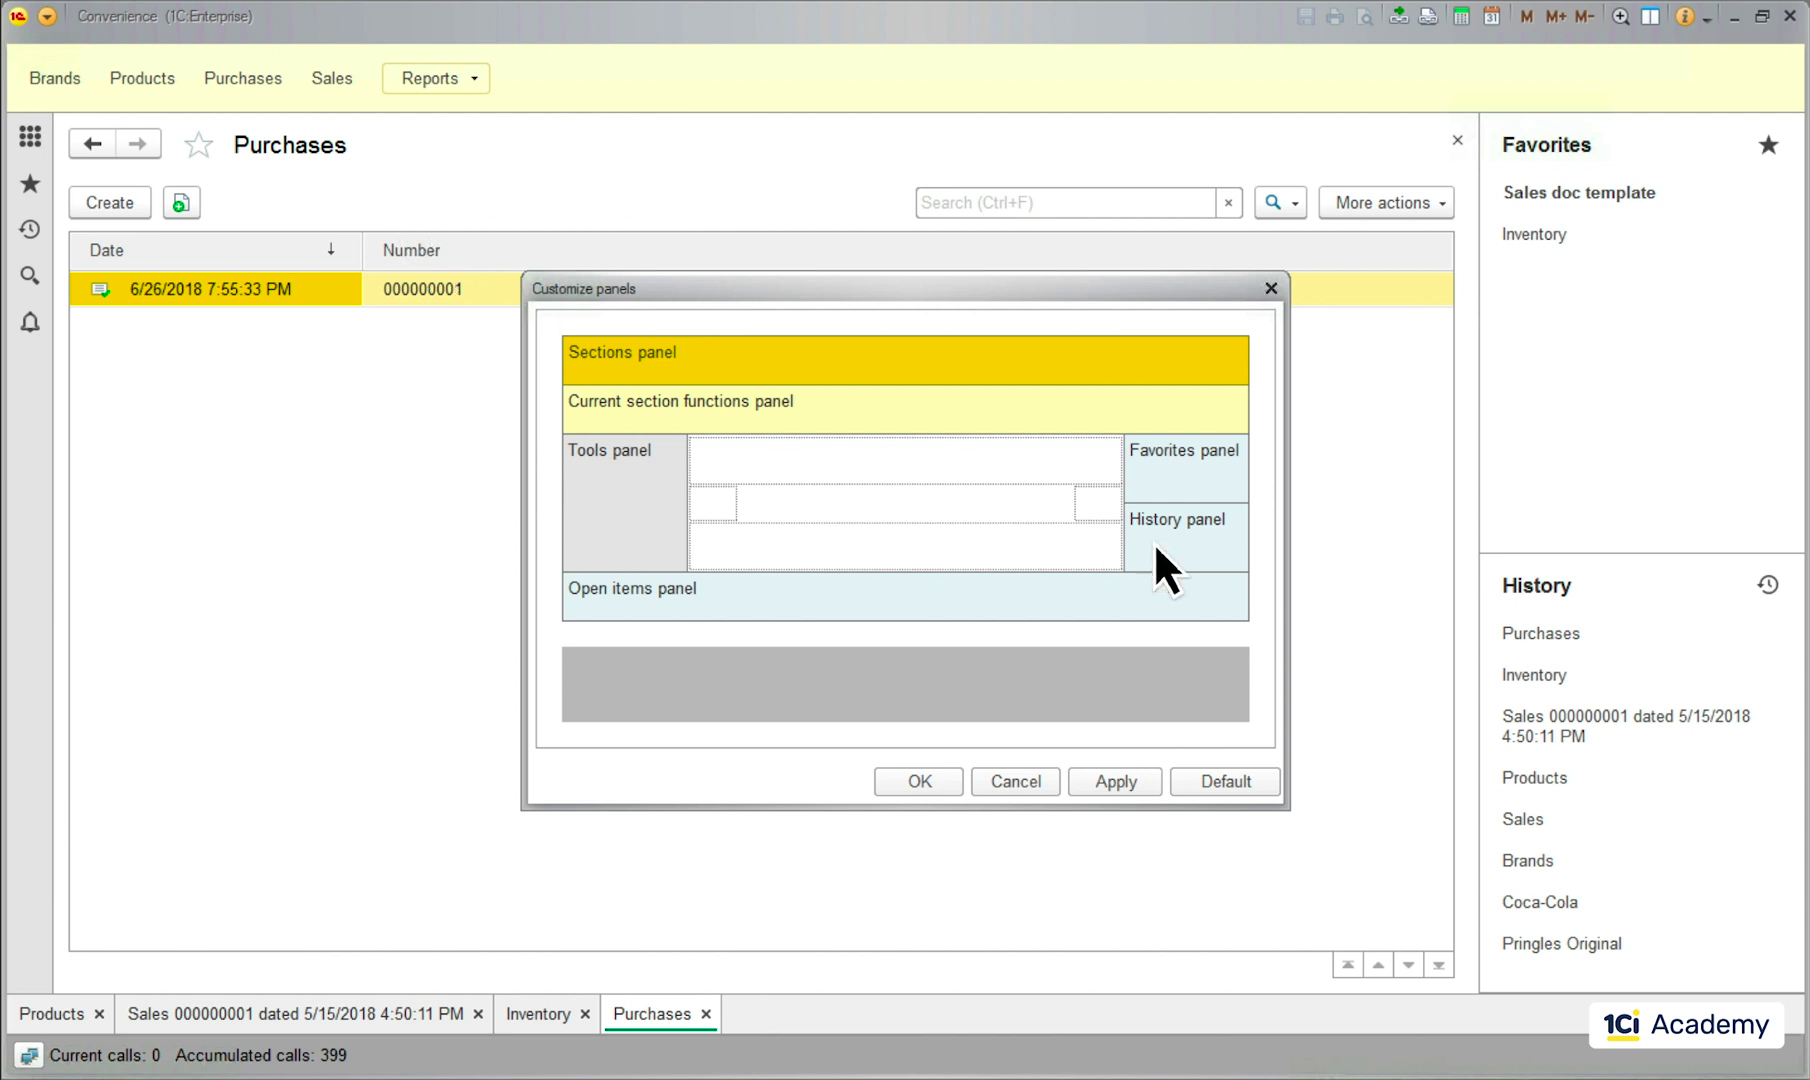
pyautogui.moveTo(1171, 549); pyautogui.dragTo(1087, 615)
pyautogui.moveTo(1150, 529); pyautogui.dragTo(1001, 694)
pyautogui.click(922, 778)
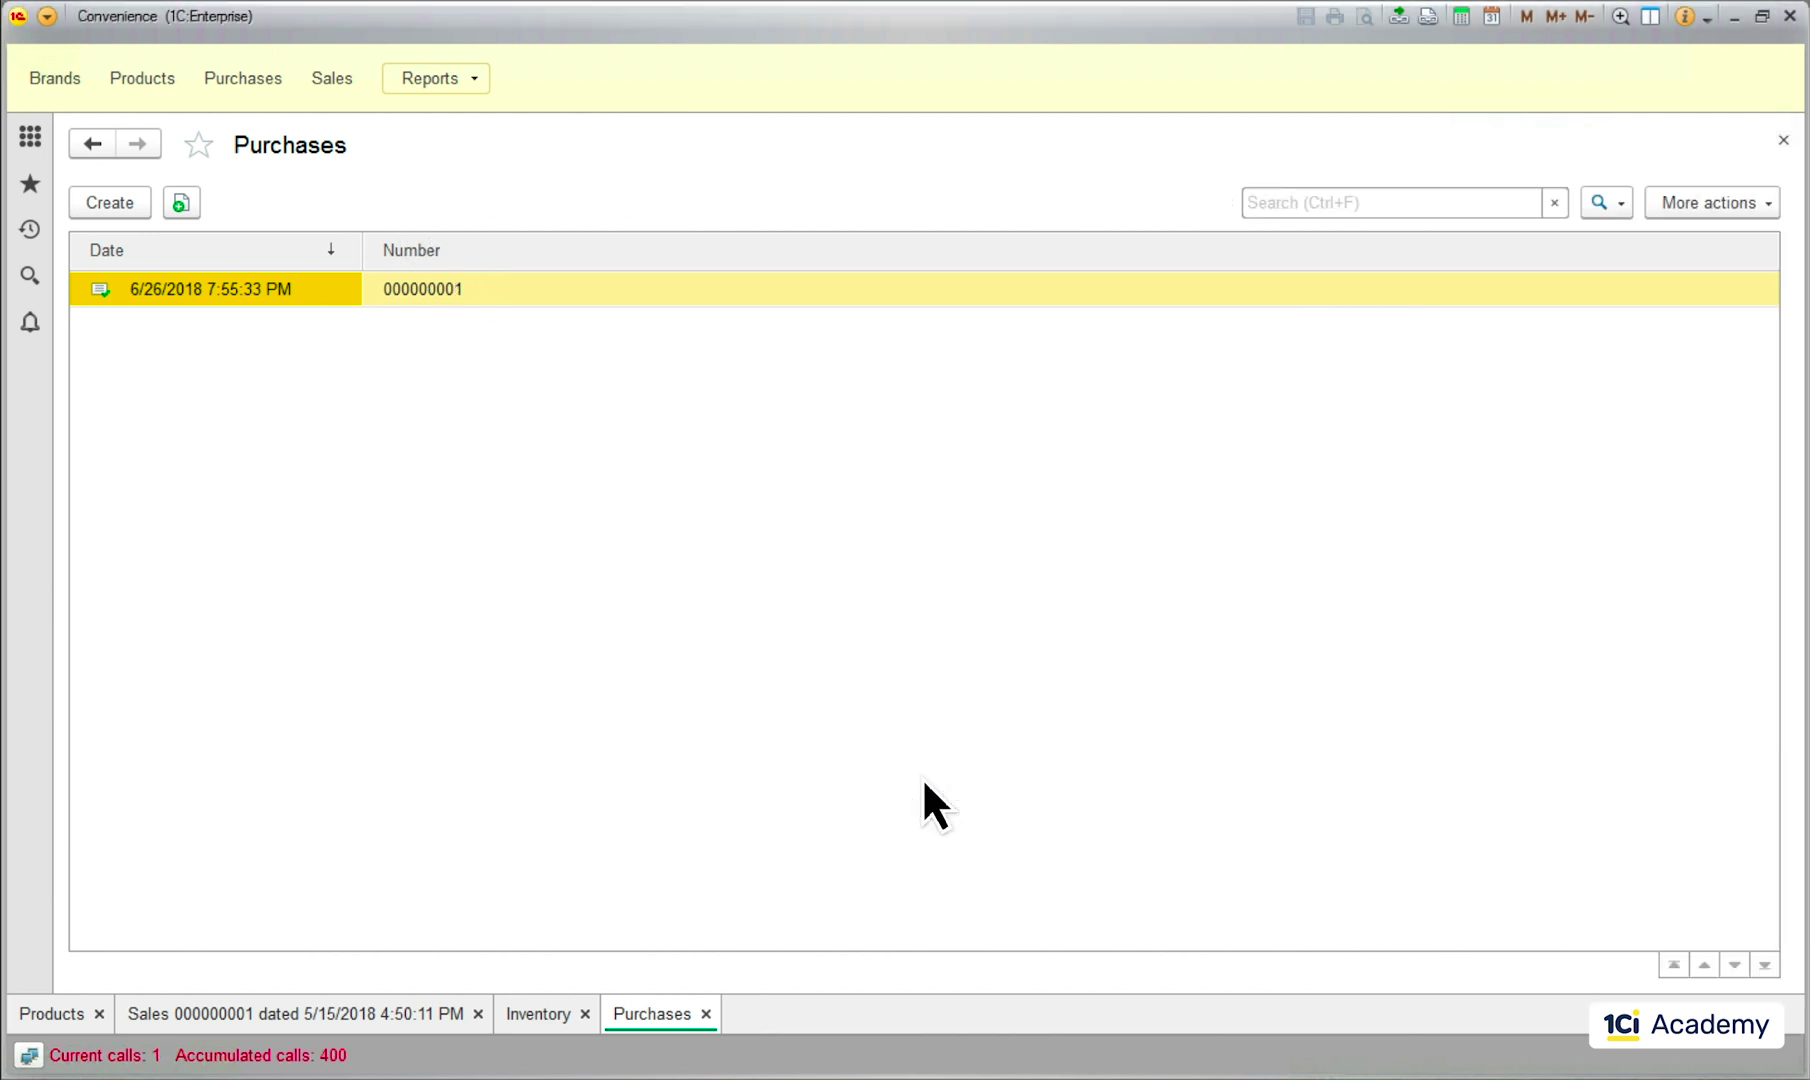
# - In Designer, put the Open items panel under Bottom in the Convenience client interface and run the app
pyautogui.moveTo(433, 1078)
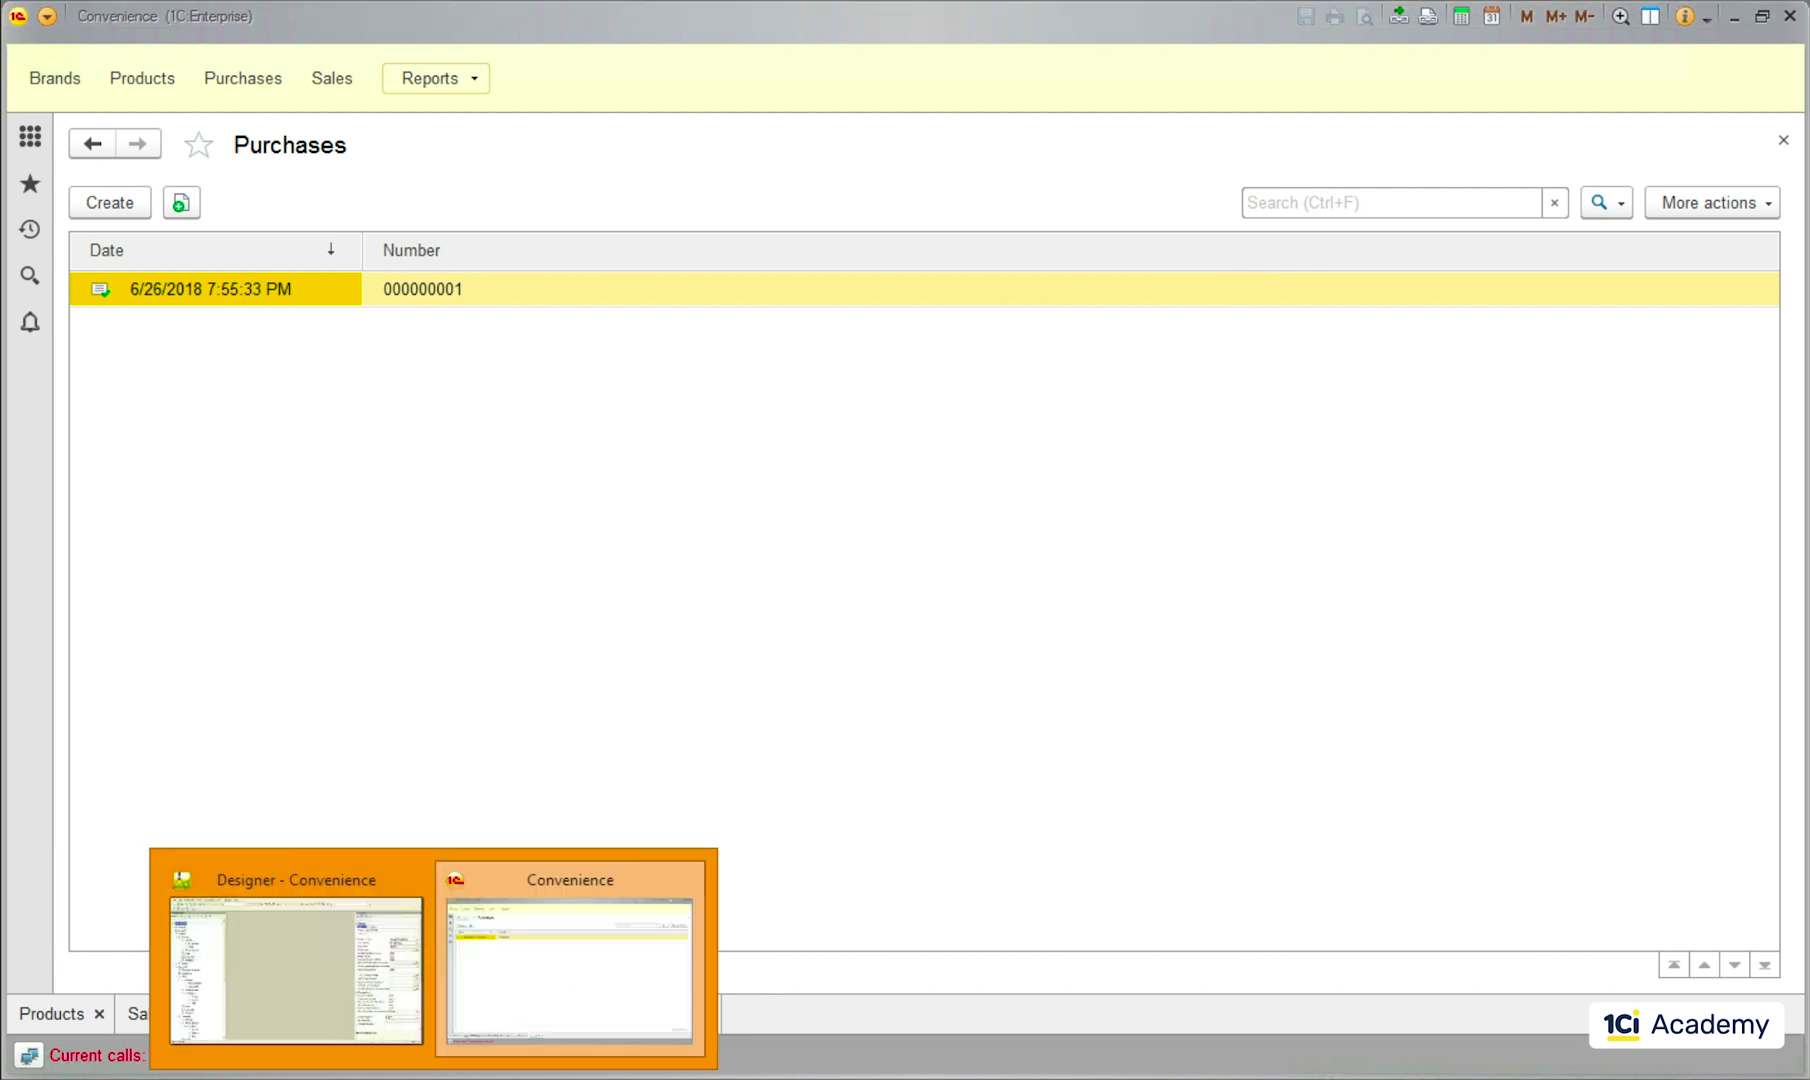
pyautogui.click(333, 972)
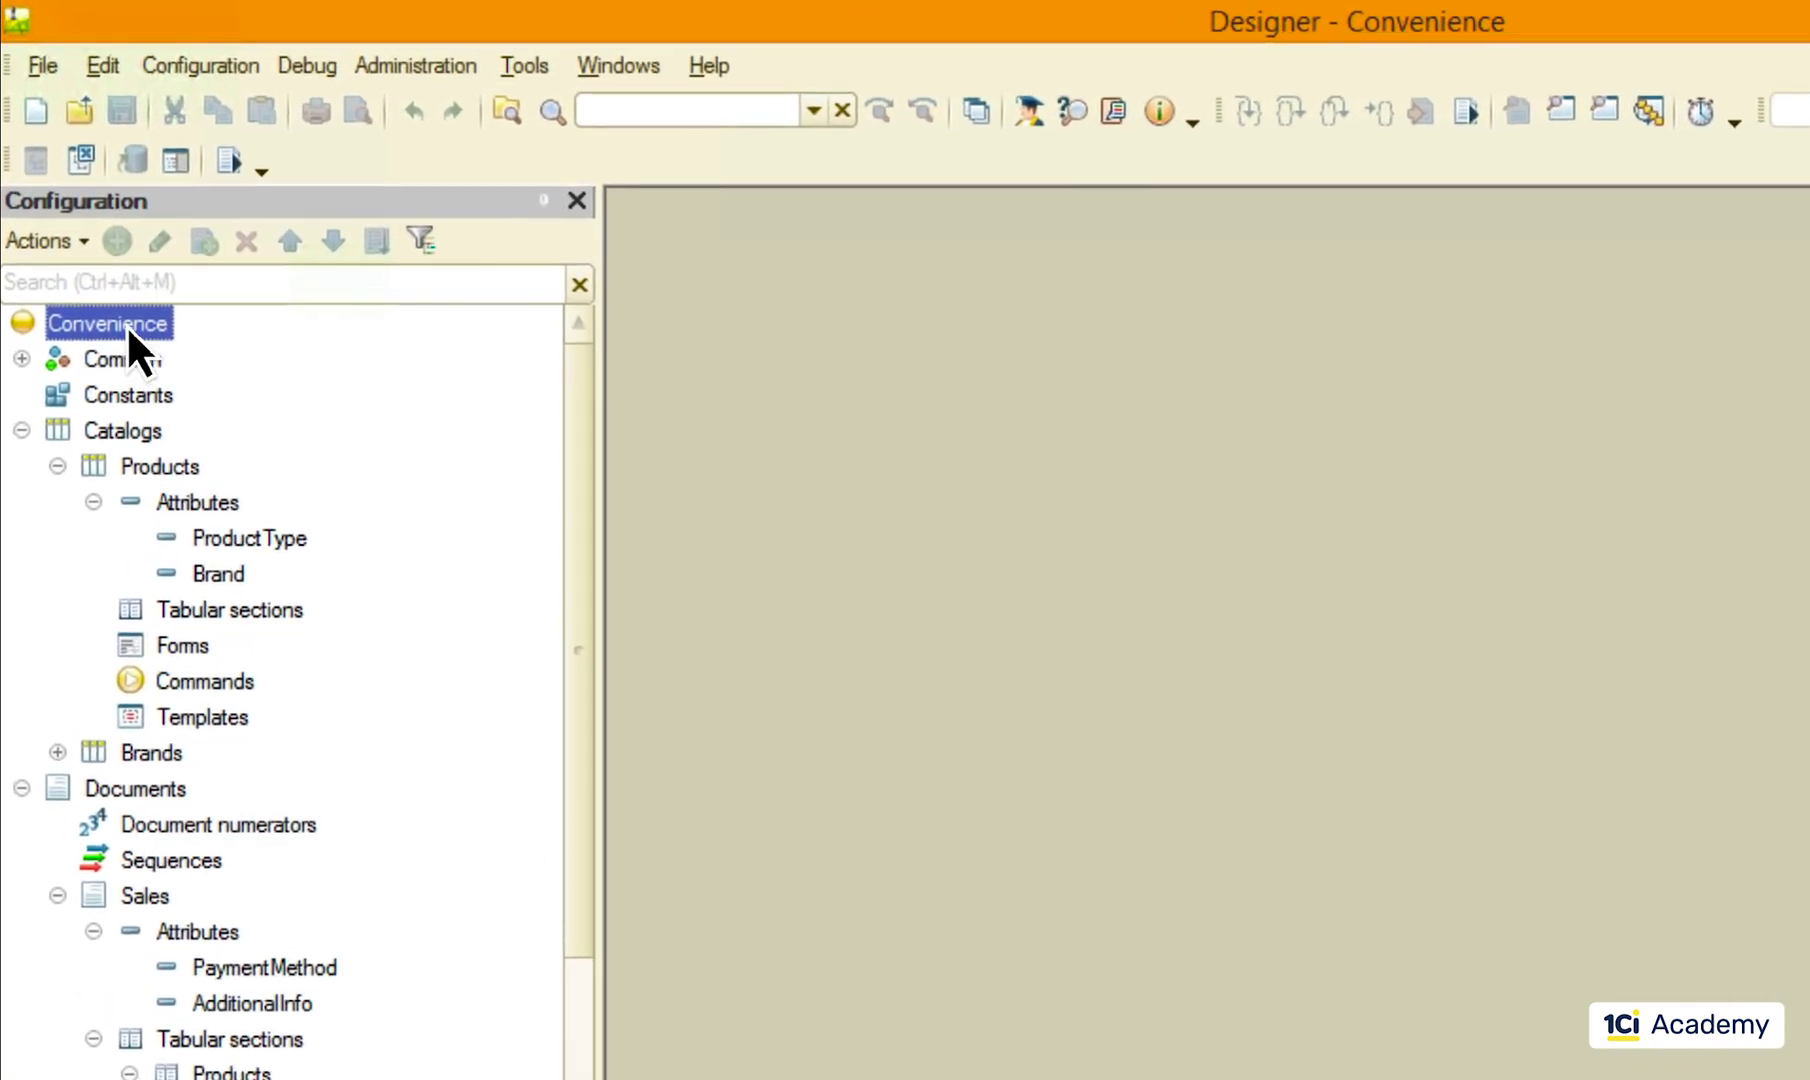
pyautogui.rightClick(85, 216)
pyautogui.click(320, 615)
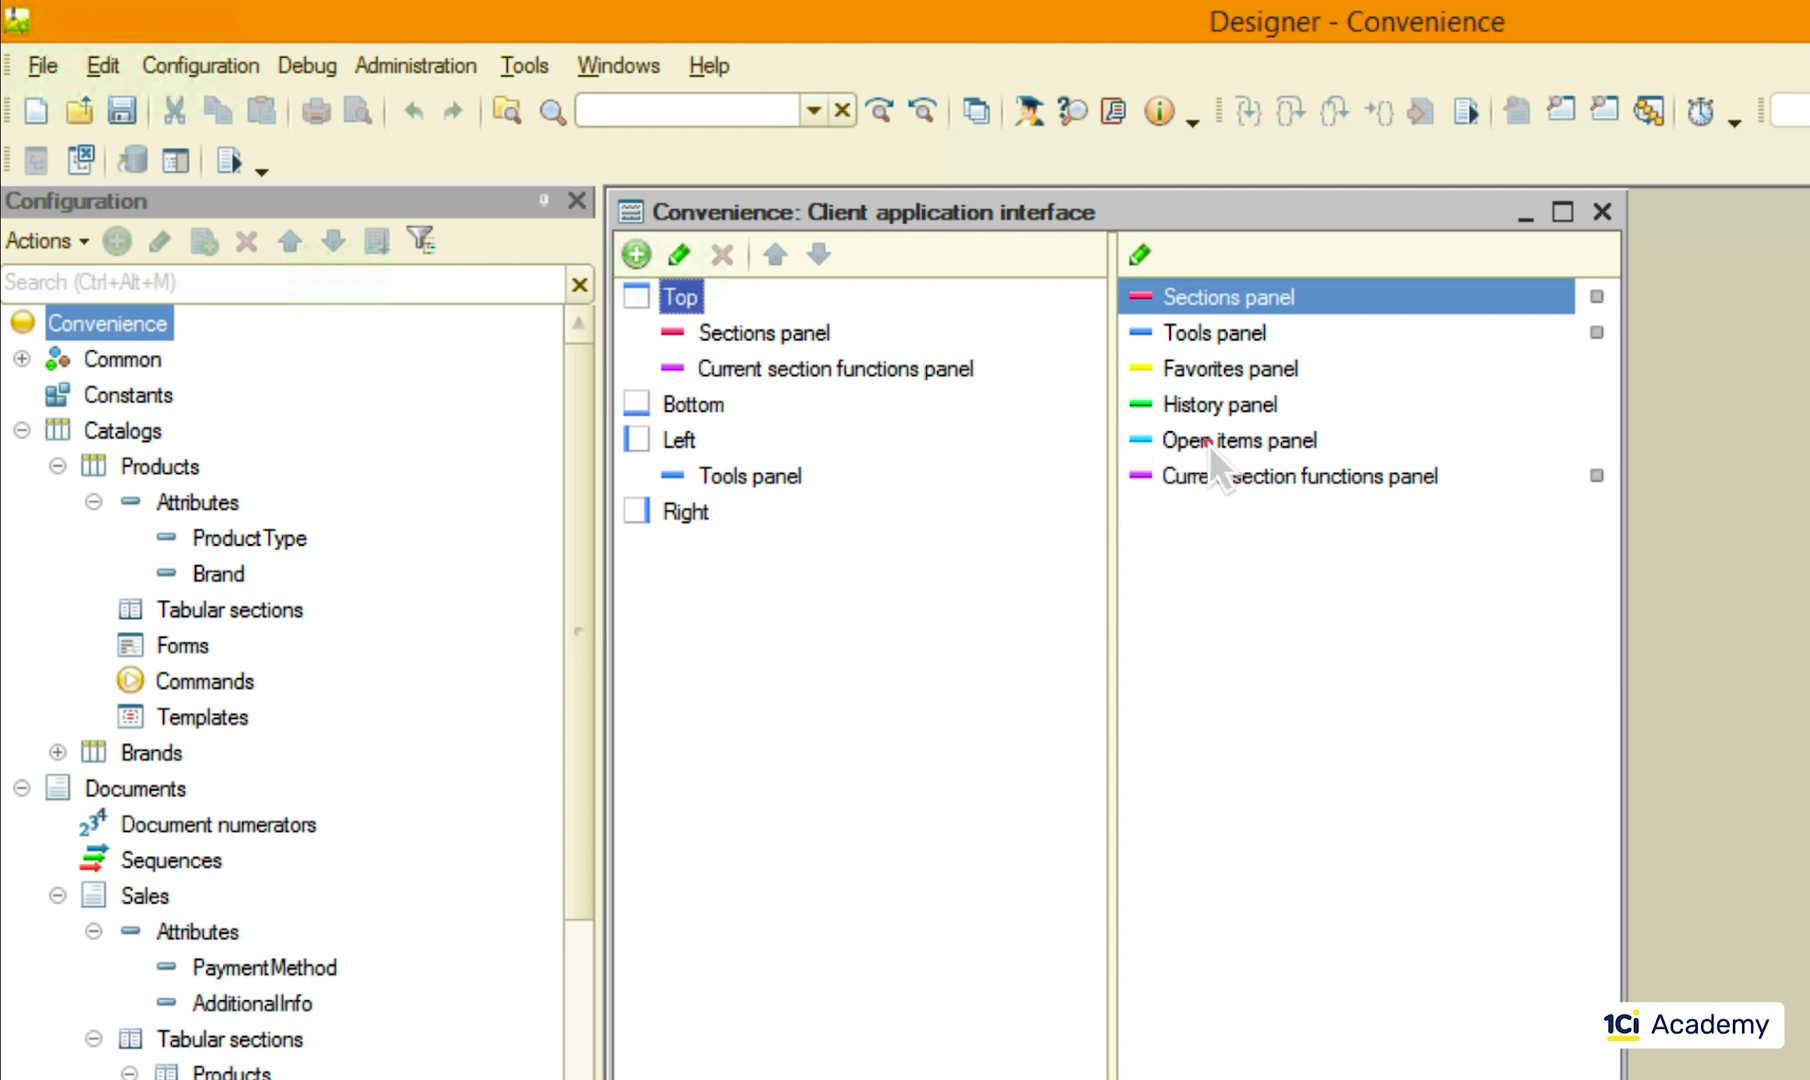
pyautogui.moveTo(1209, 444); pyautogui.dragTo(846, 410)
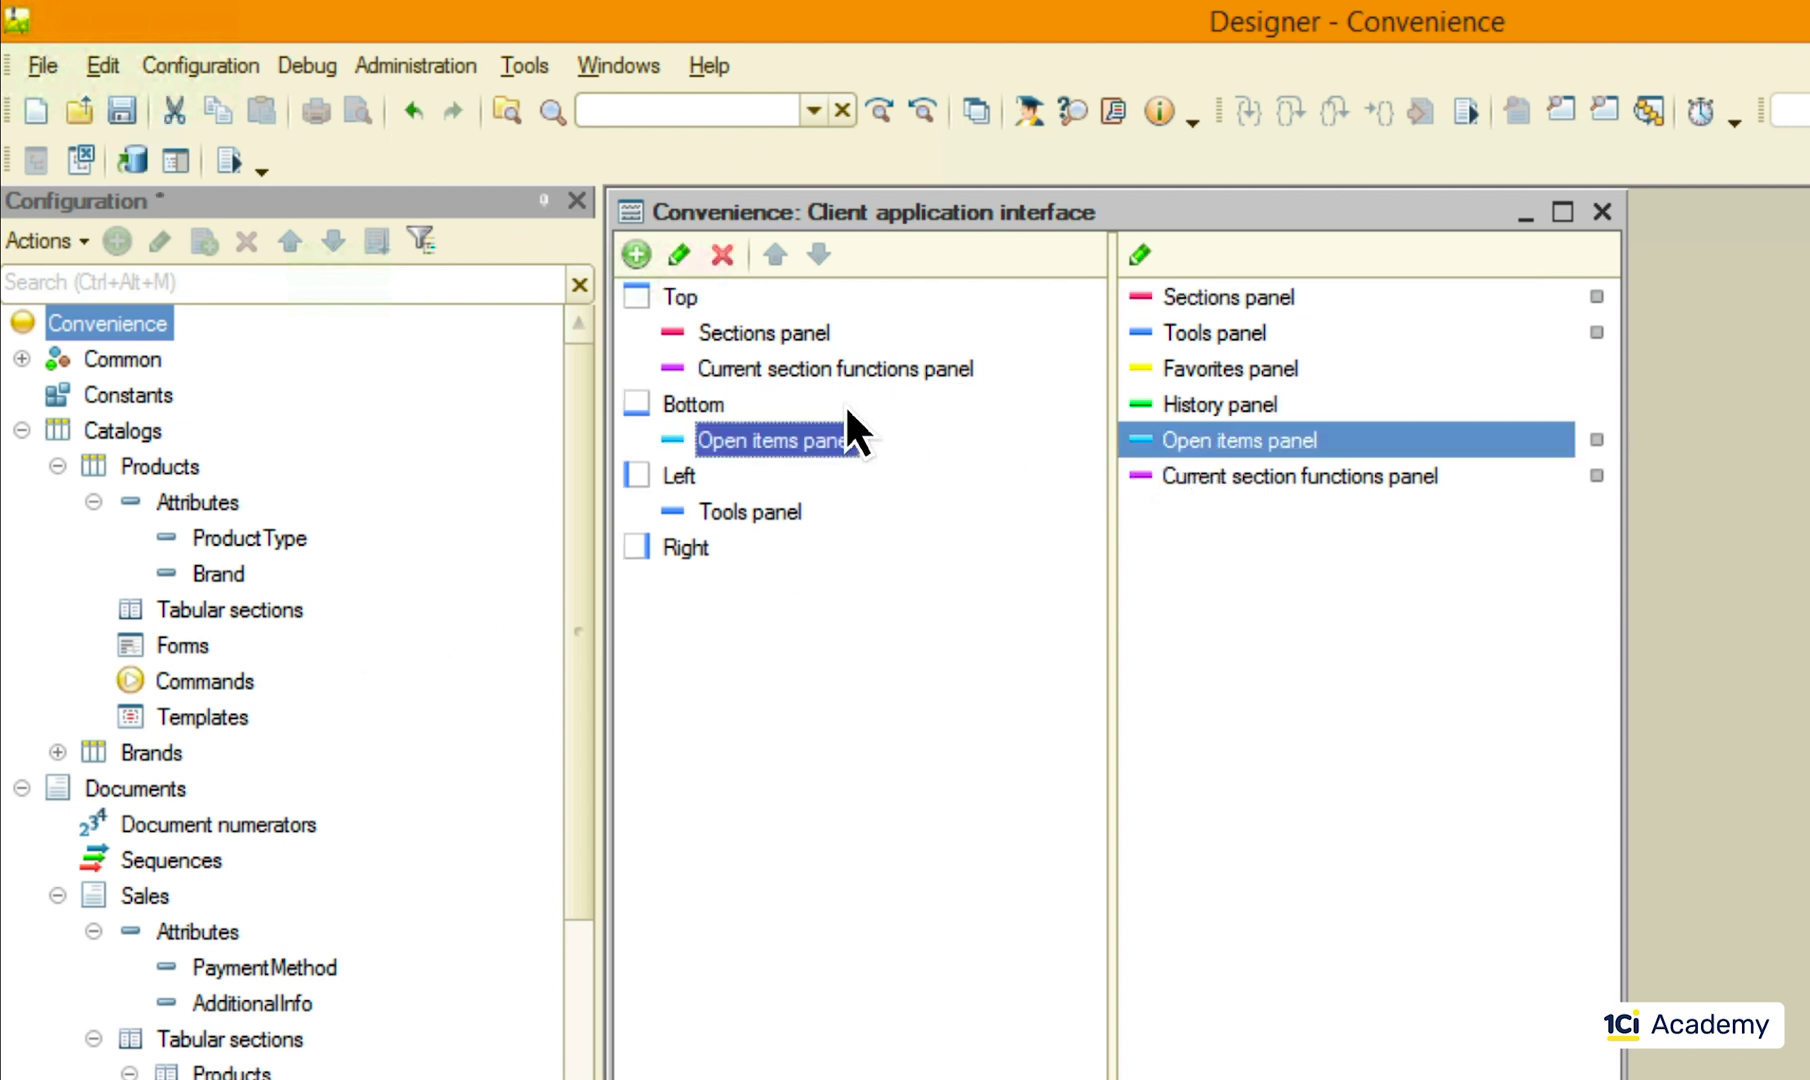
pyautogui.click(1602, 211)
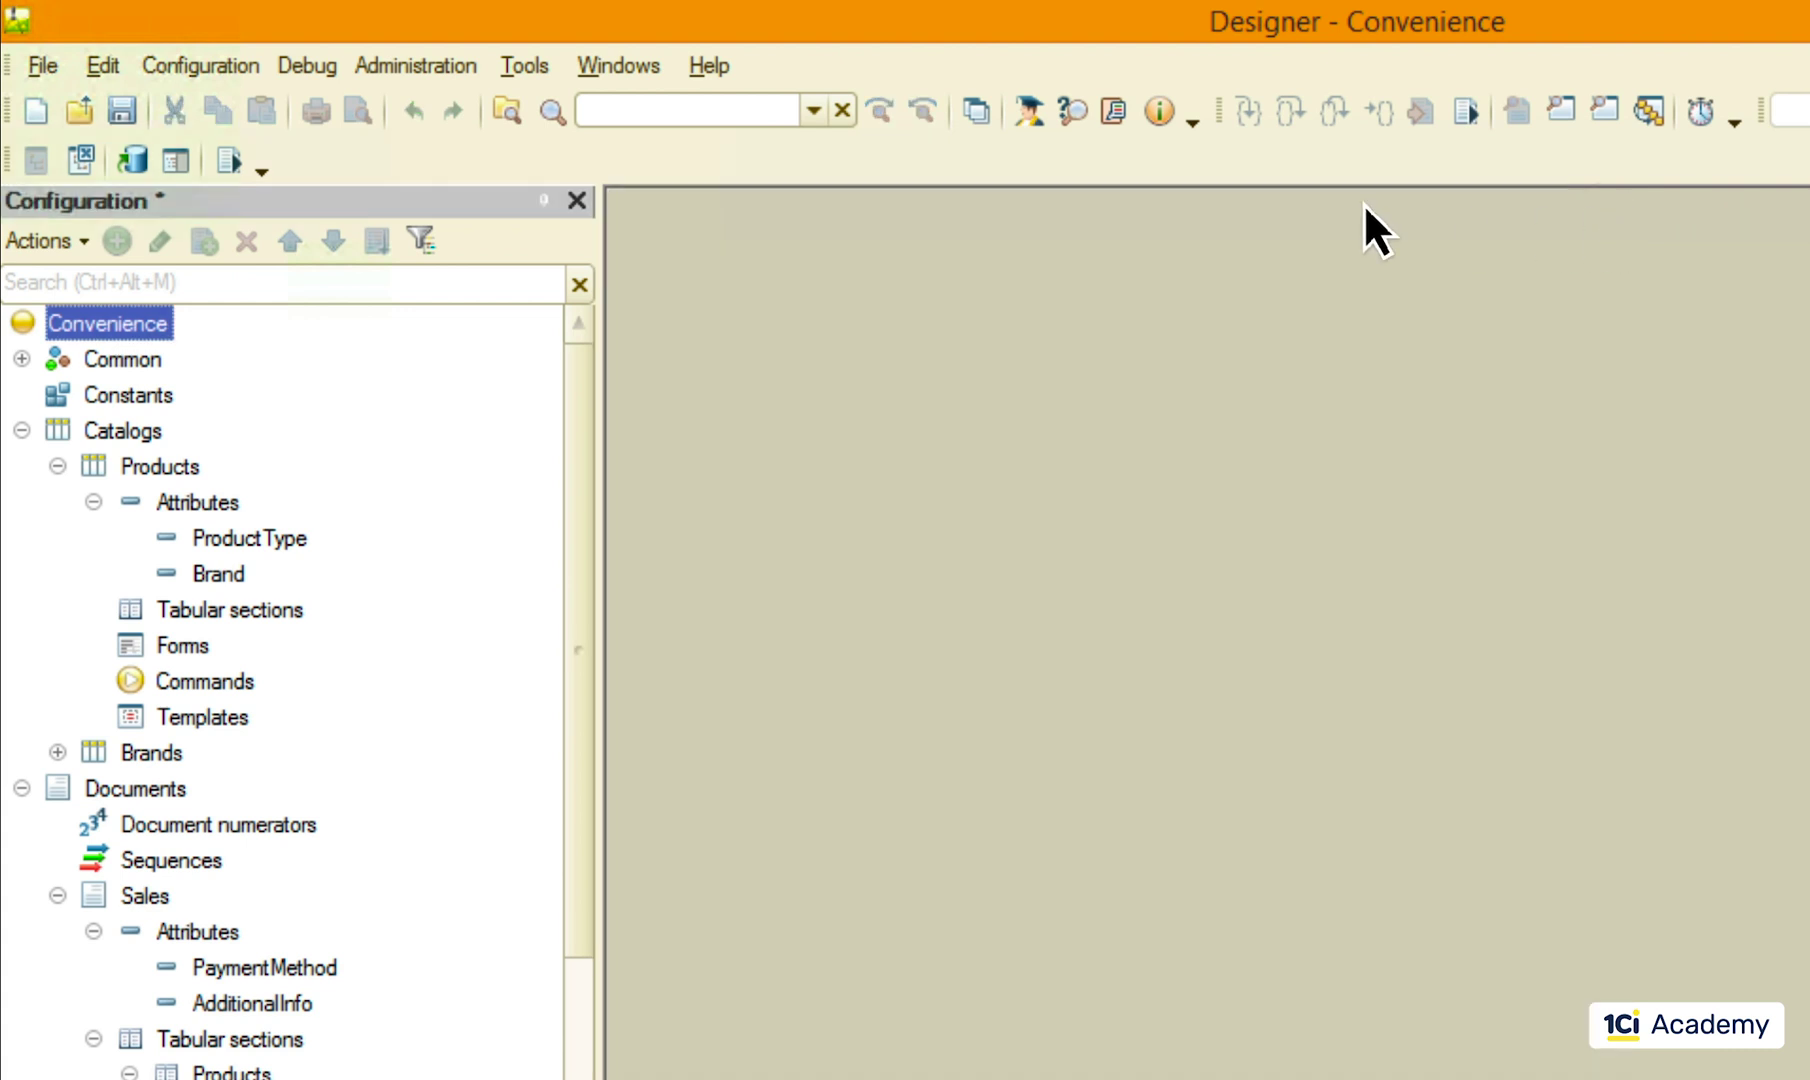
pyautogui.click(230, 163)
# - Open the Products and Purchases lists, then review Panel settings and cancel without changes
pyautogui.click(140, 84)
pyautogui.click(242, 83)
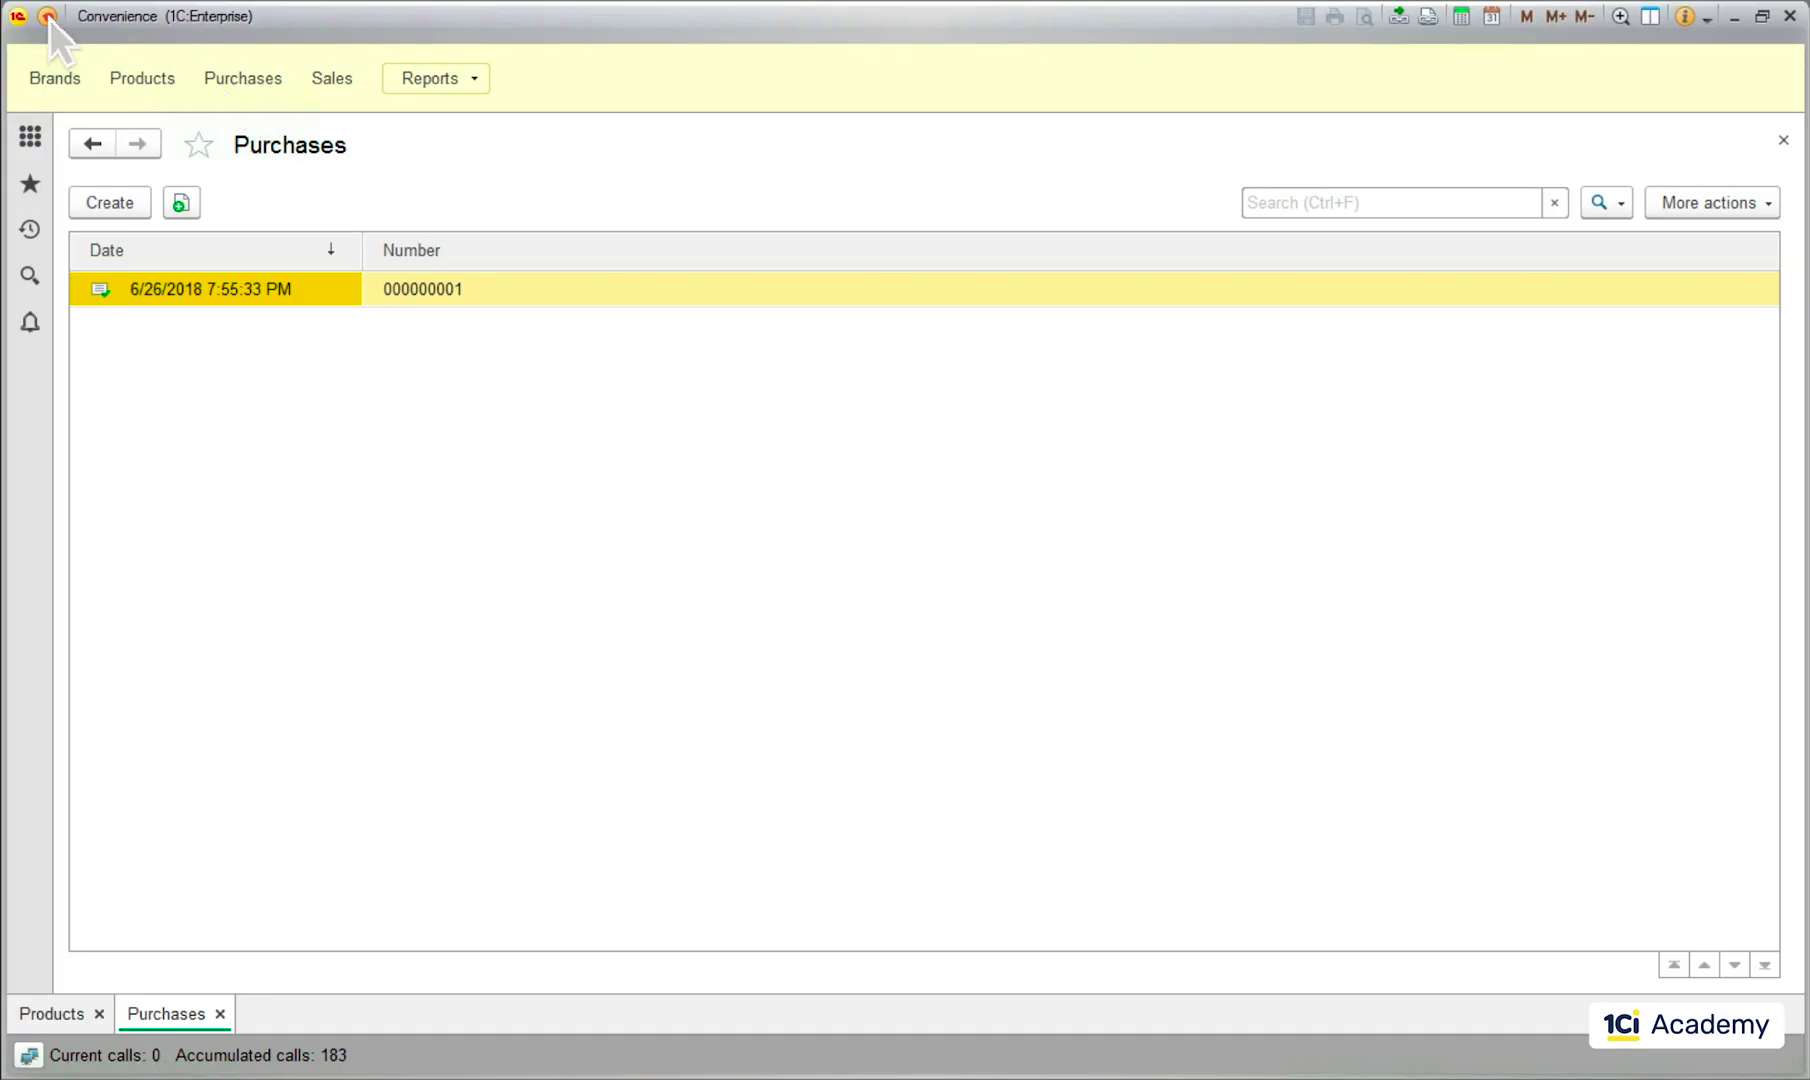
pyautogui.click(47, 16)
pyautogui.moveTo(134, 122)
pyautogui.click(426, 242)
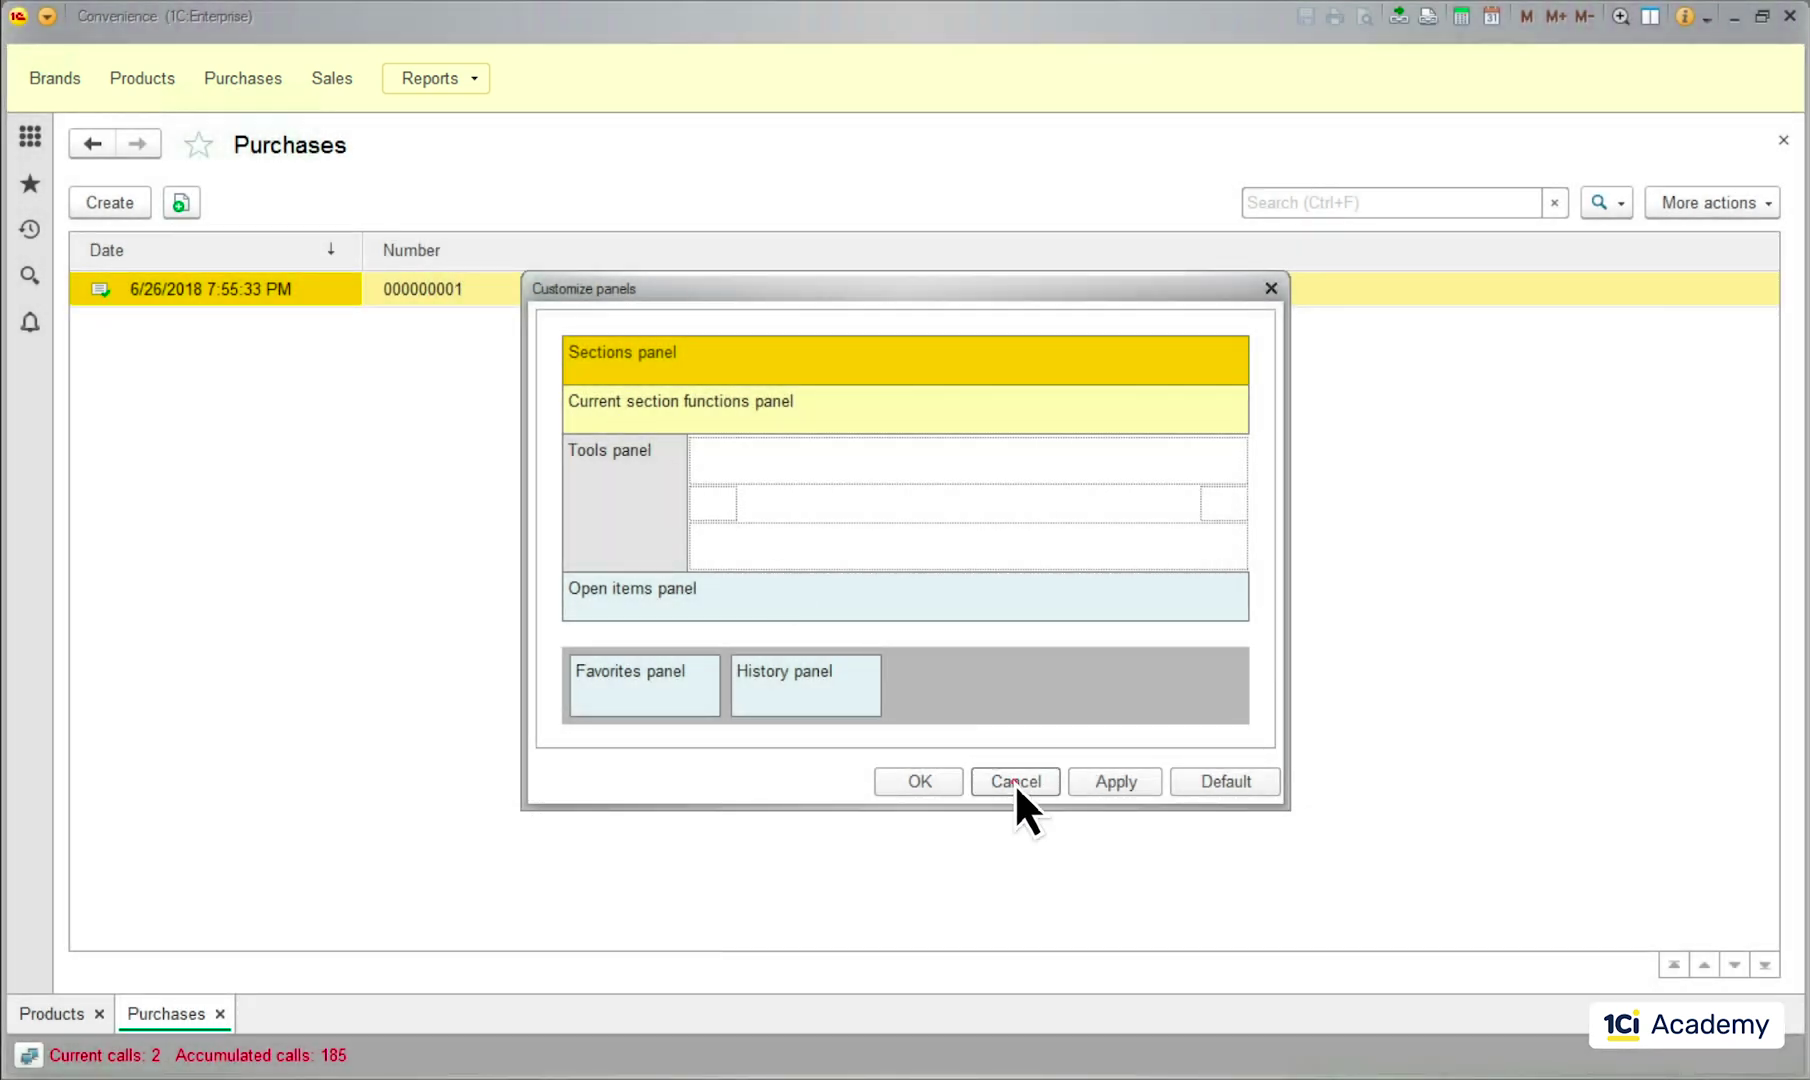
pyautogui.click(1014, 782)
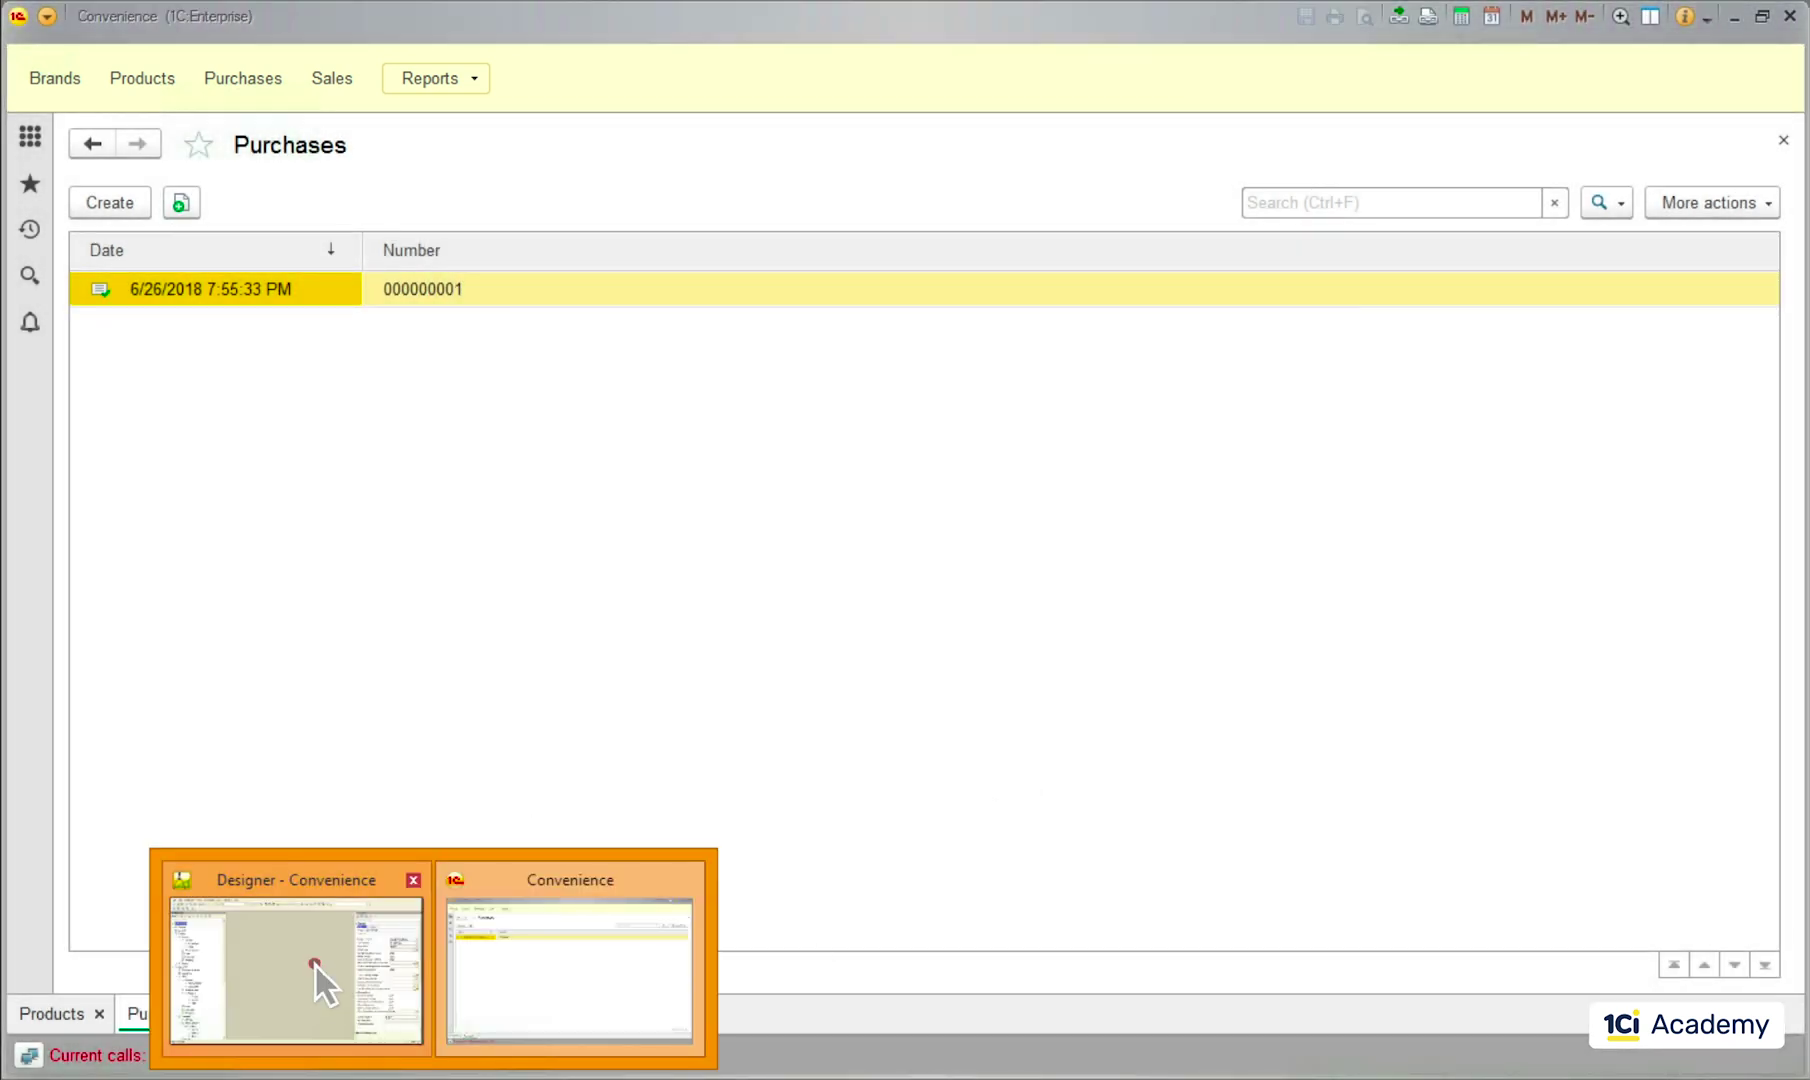
# - In Designer, create a Lists subsystem containing the Products and Brands catalogs
pyautogui.click(315, 966)
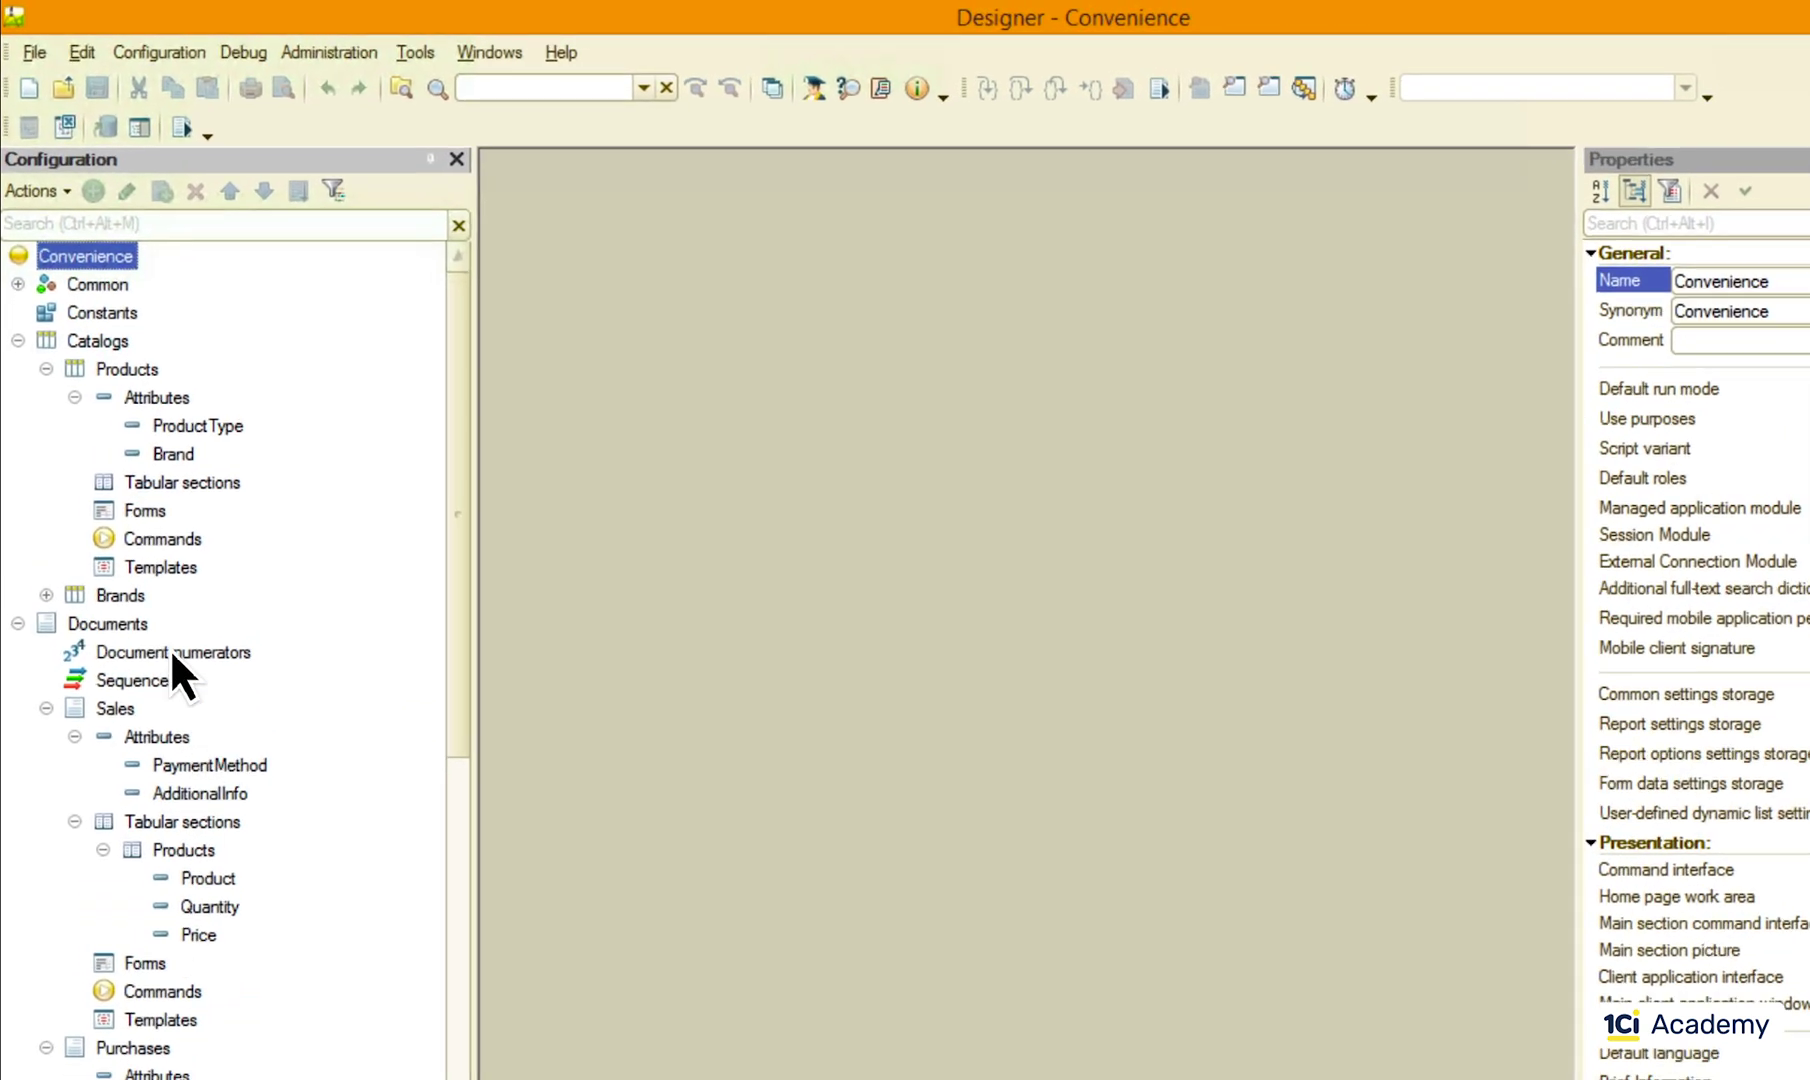
pyautogui.click(18, 284)
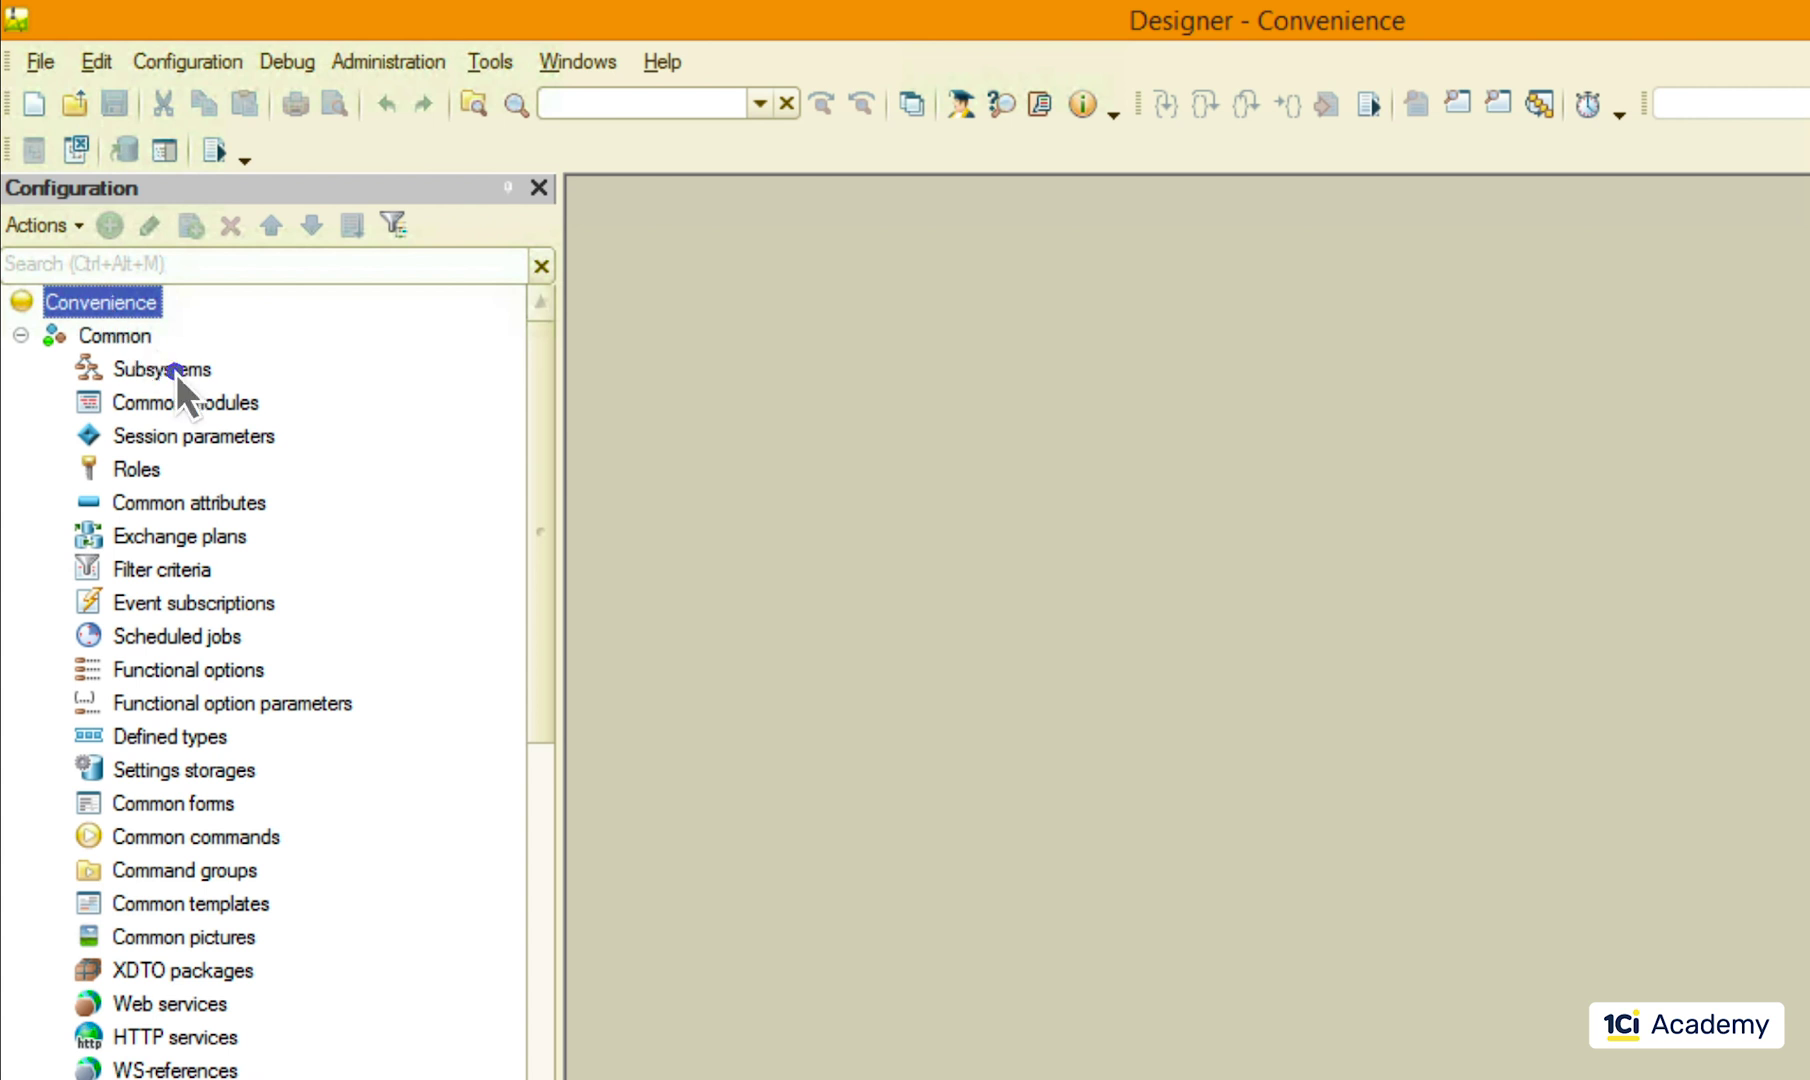
pyautogui.rightClick(175, 372)
pyautogui.click(268, 432)
pyautogui.write('Lists')
pyautogui.click(683, 325)
pyautogui.click(831, 258)
pyautogui.click(896, 291)
pyautogui.click(895, 325)
pyautogui.click(1297, 985)
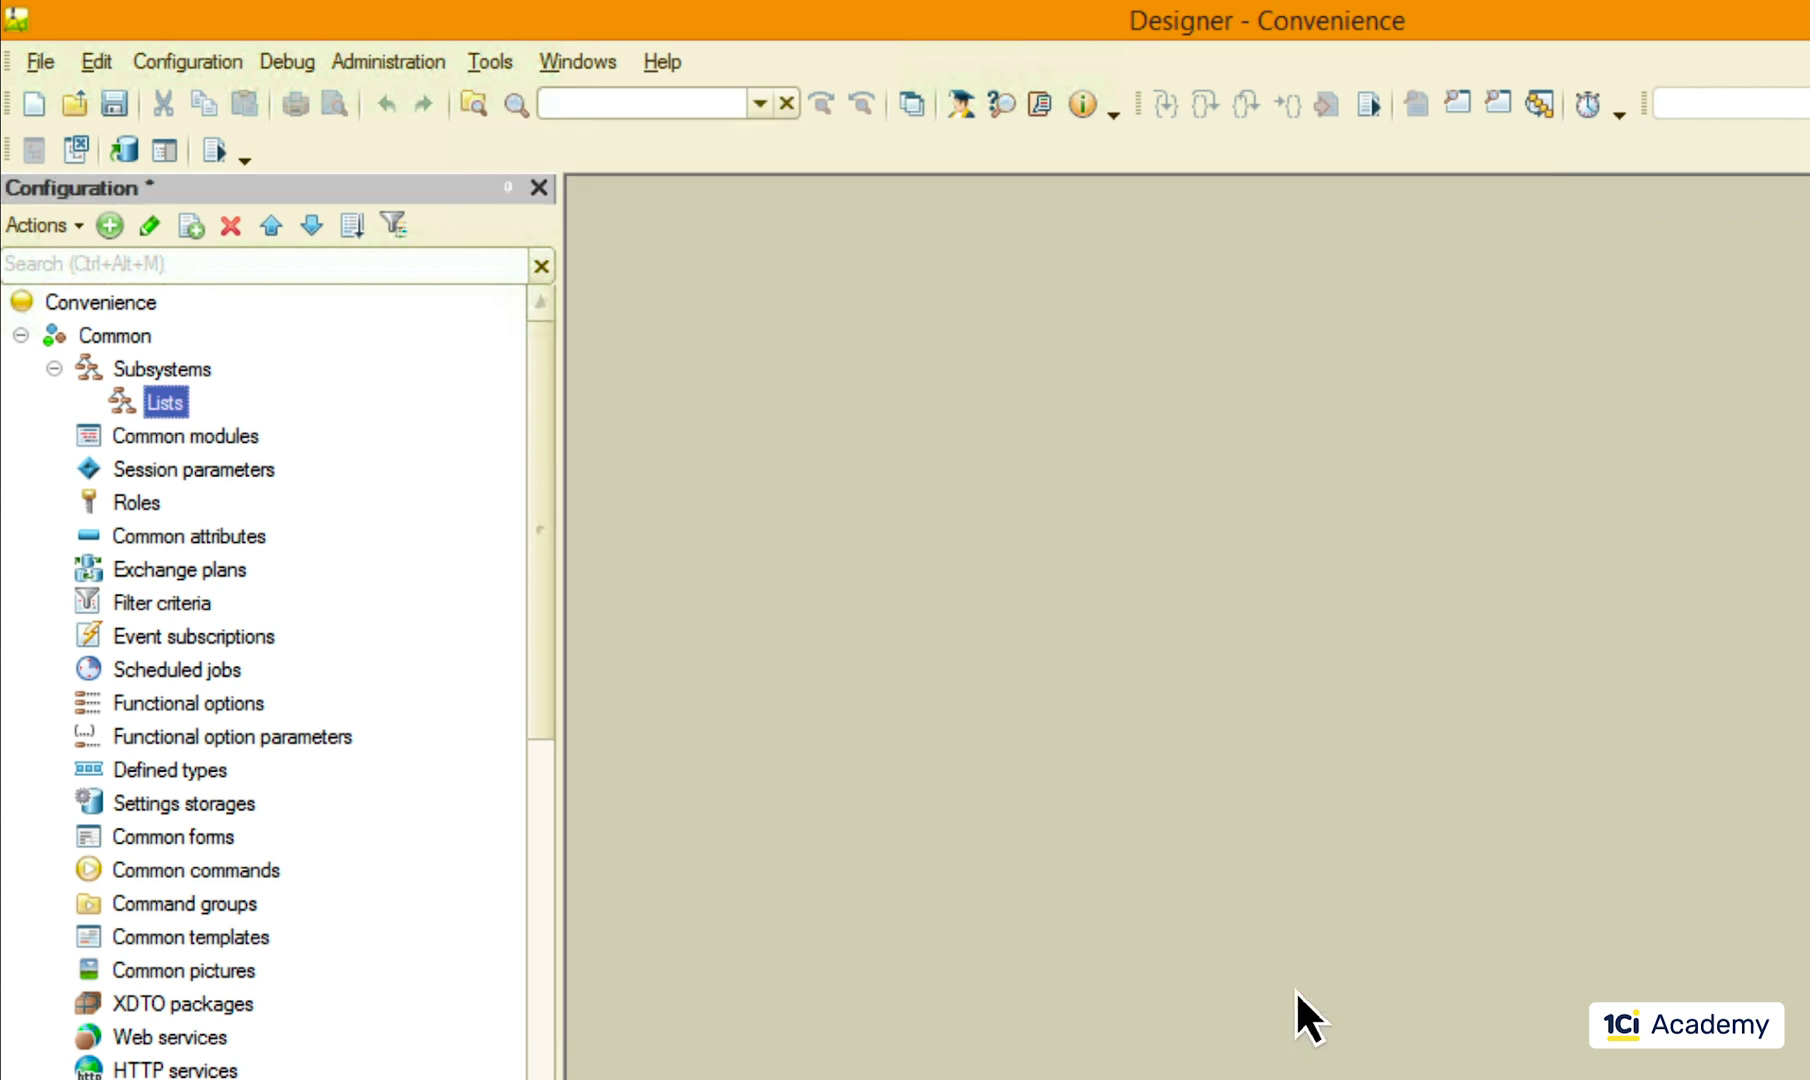
# - Create a Documents subsystem with Sales and Purchases, then update the database configuration
pyautogui.rightClick(162, 370)
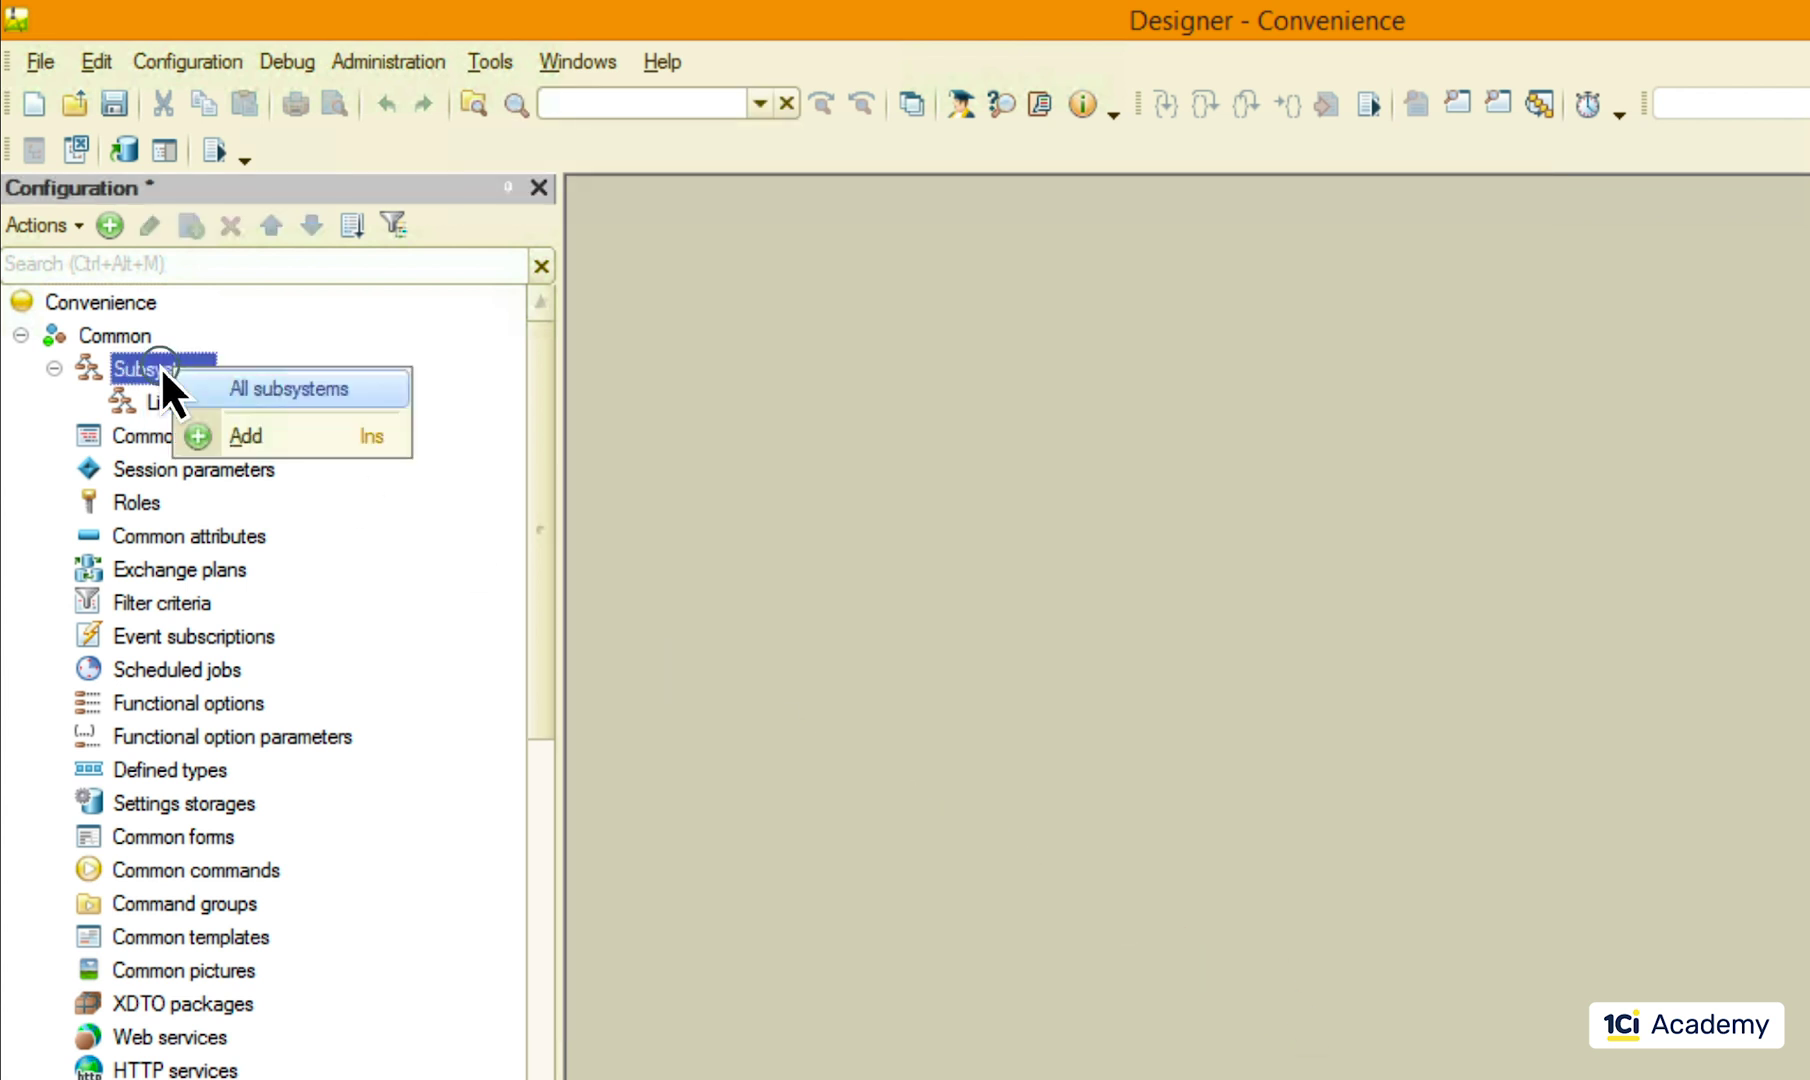
pyautogui.click(281, 433)
pyautogui.write('Documents')
pyautogui.click(652, 322)
pyautogui.click(831, 291)
pyautogui.click(896, 325)
pyautogui.click(894, 359)
pyautogui.click(1297, 988)
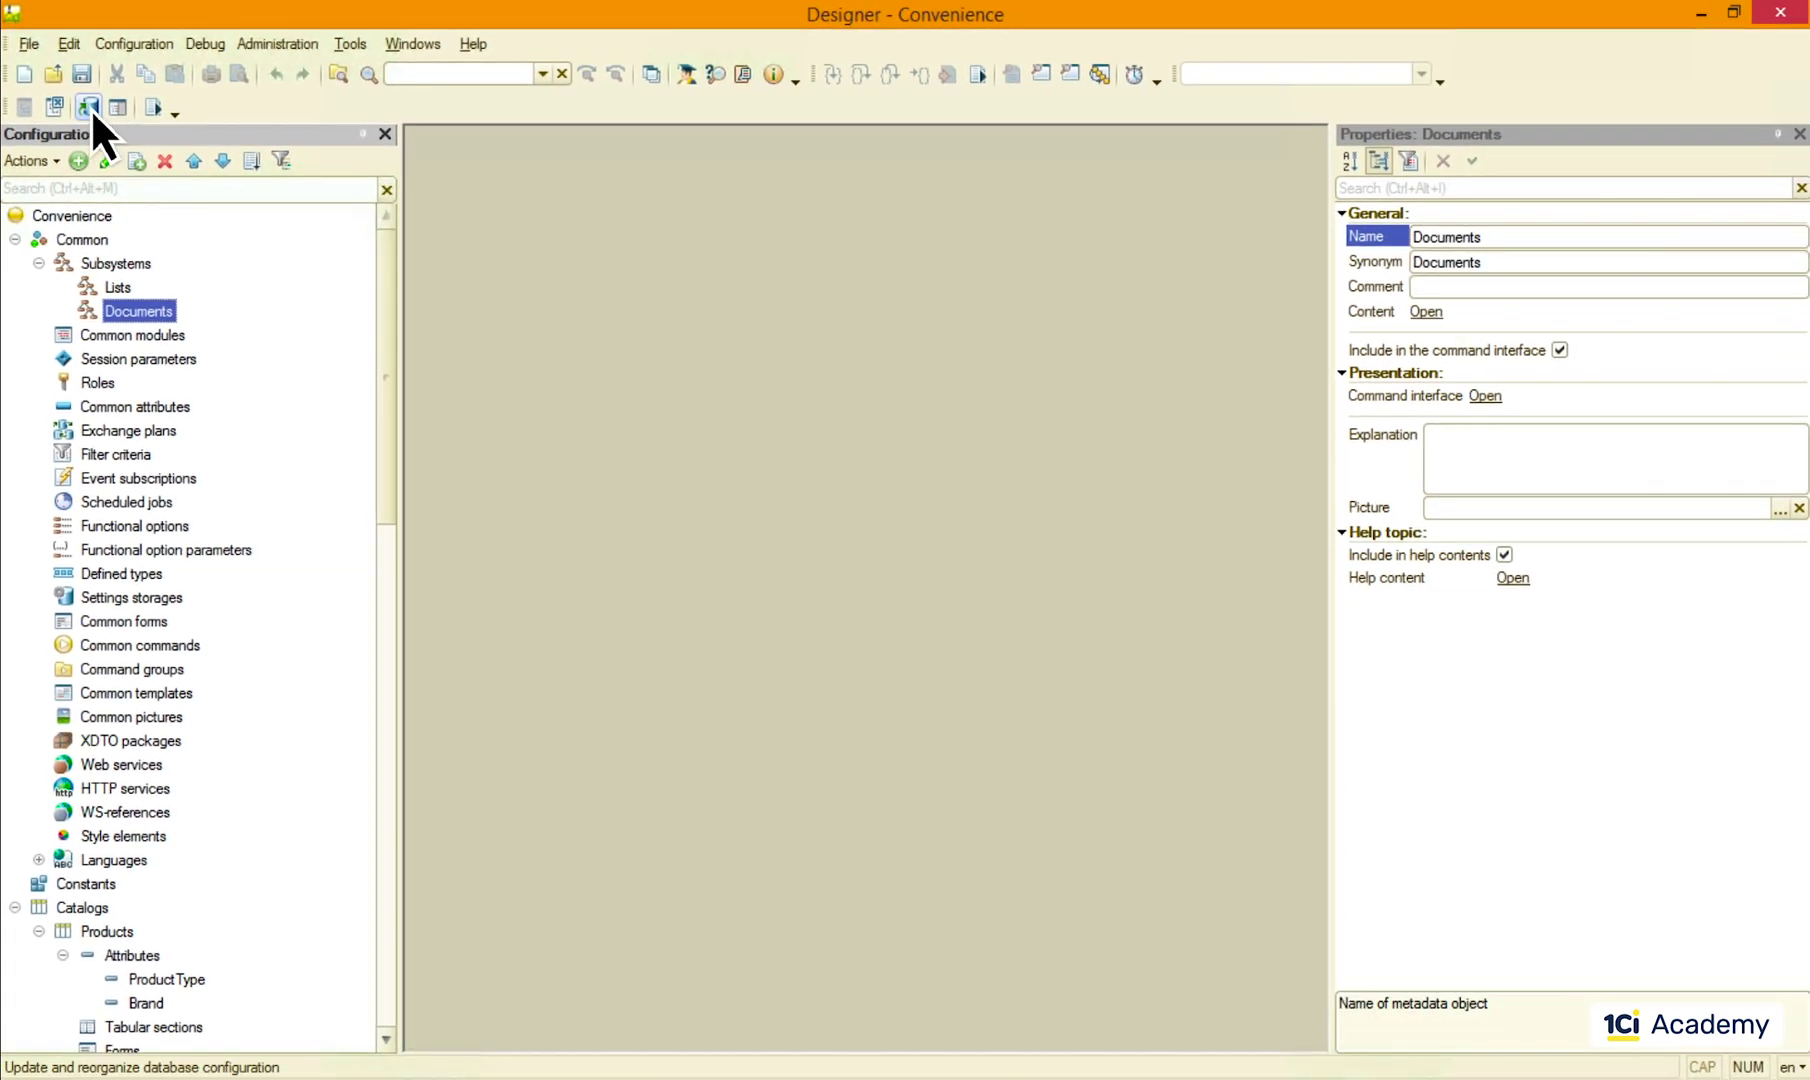
pyautogui.click(90, 107)
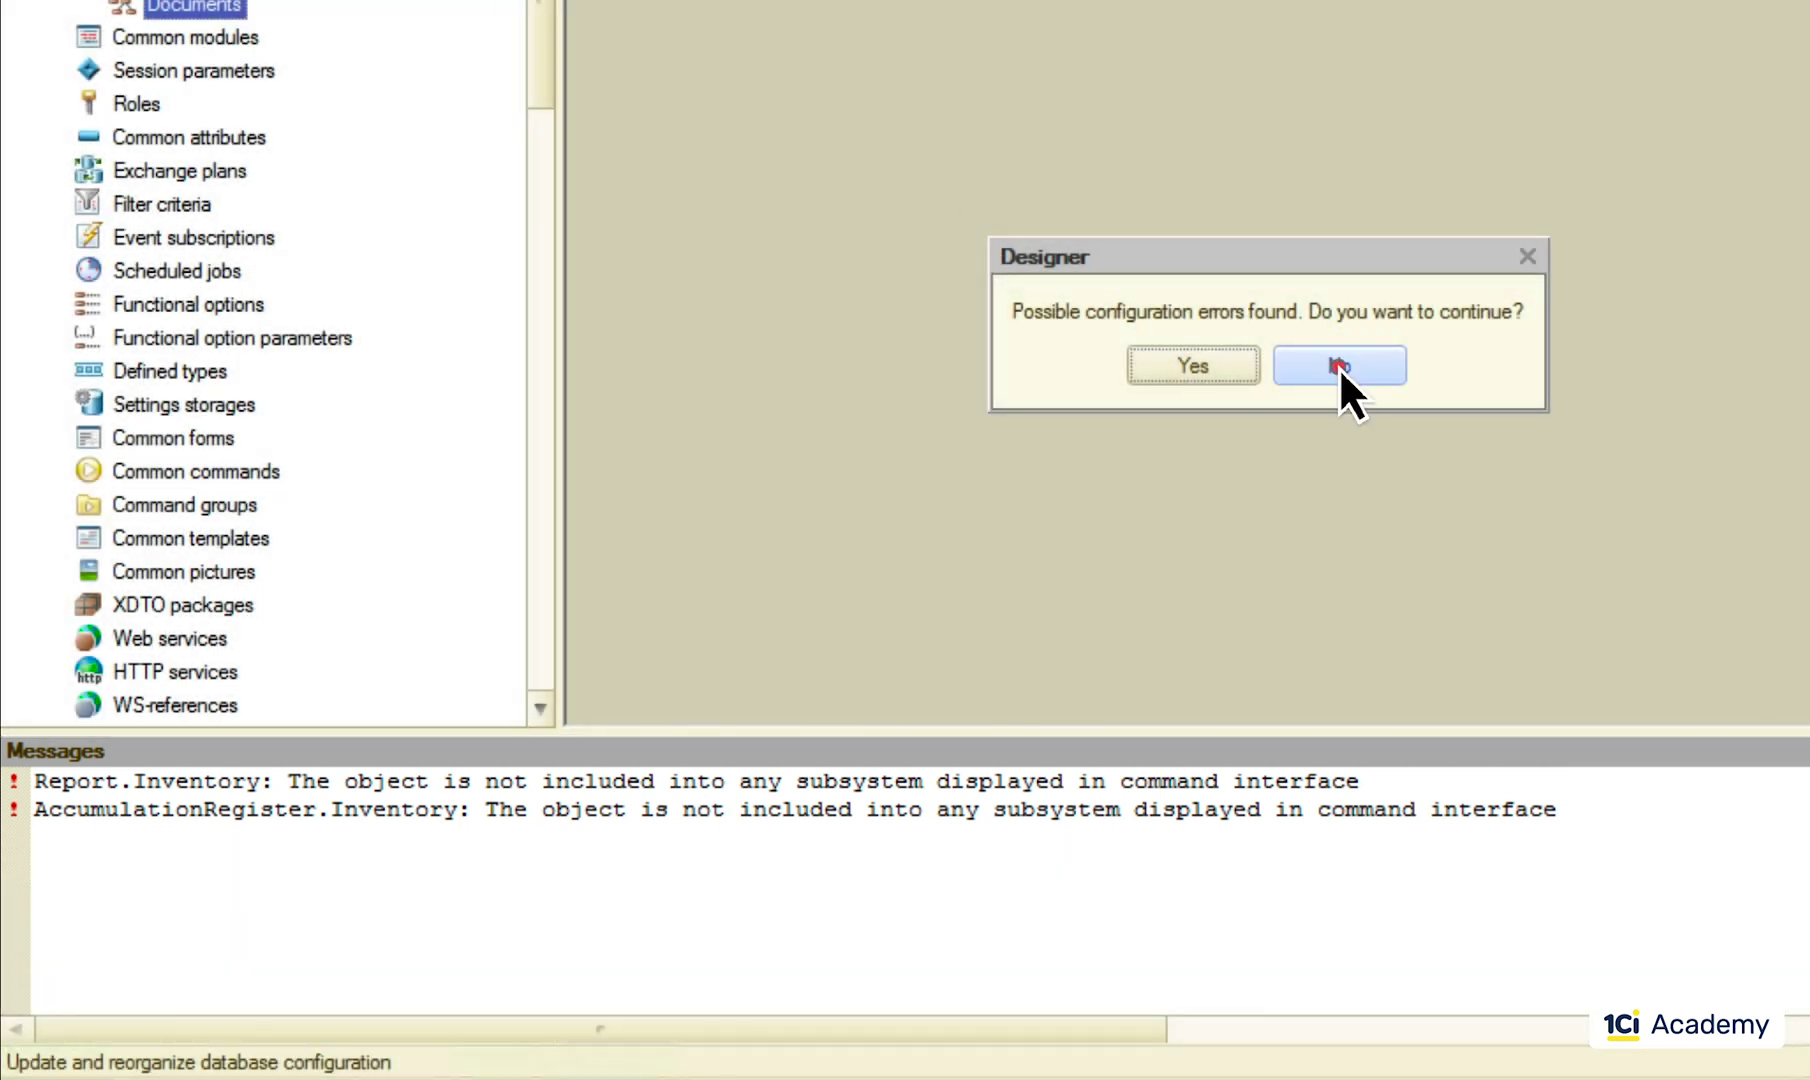
# - Decline the warning and create an Other subsystem with the Inventory report and Inventory accumulation register
pyautogui.click(1339, 366)
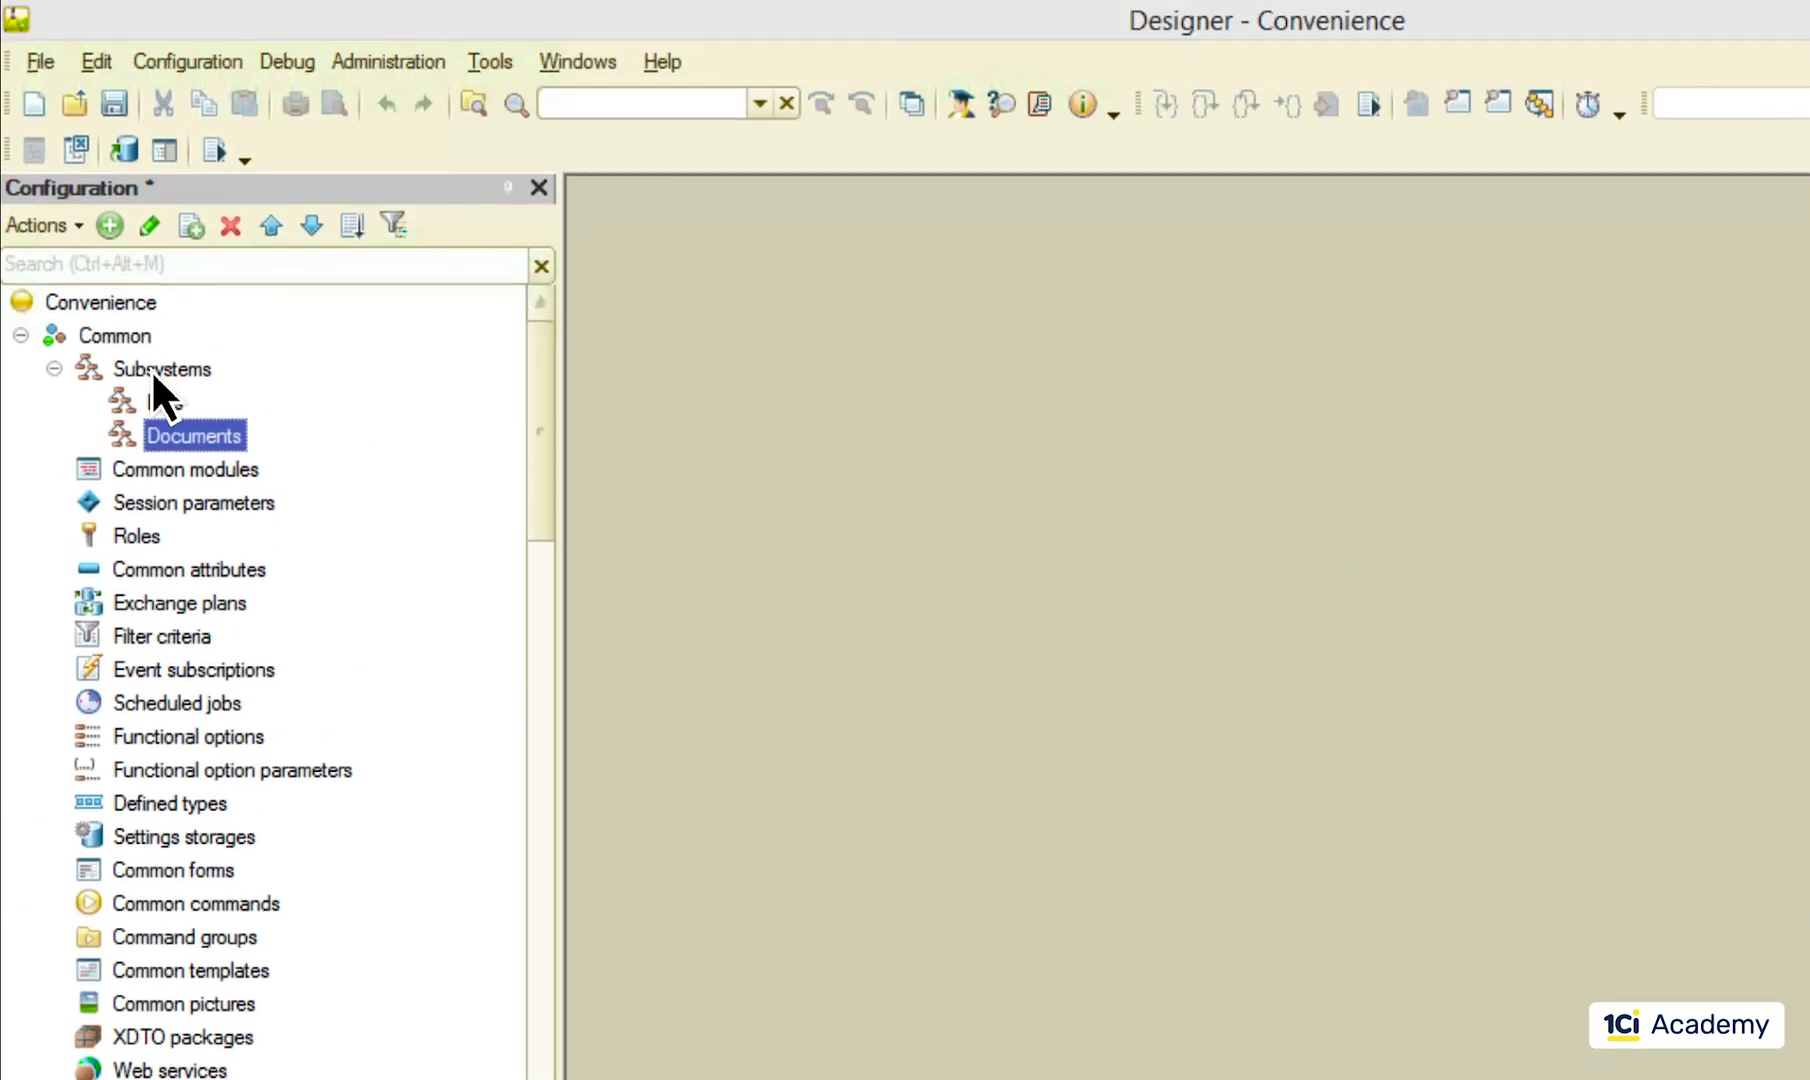
pyautogui.rightClick(151, 369)
pyautogui.click(239, 433)
pyautogui.write('Other')
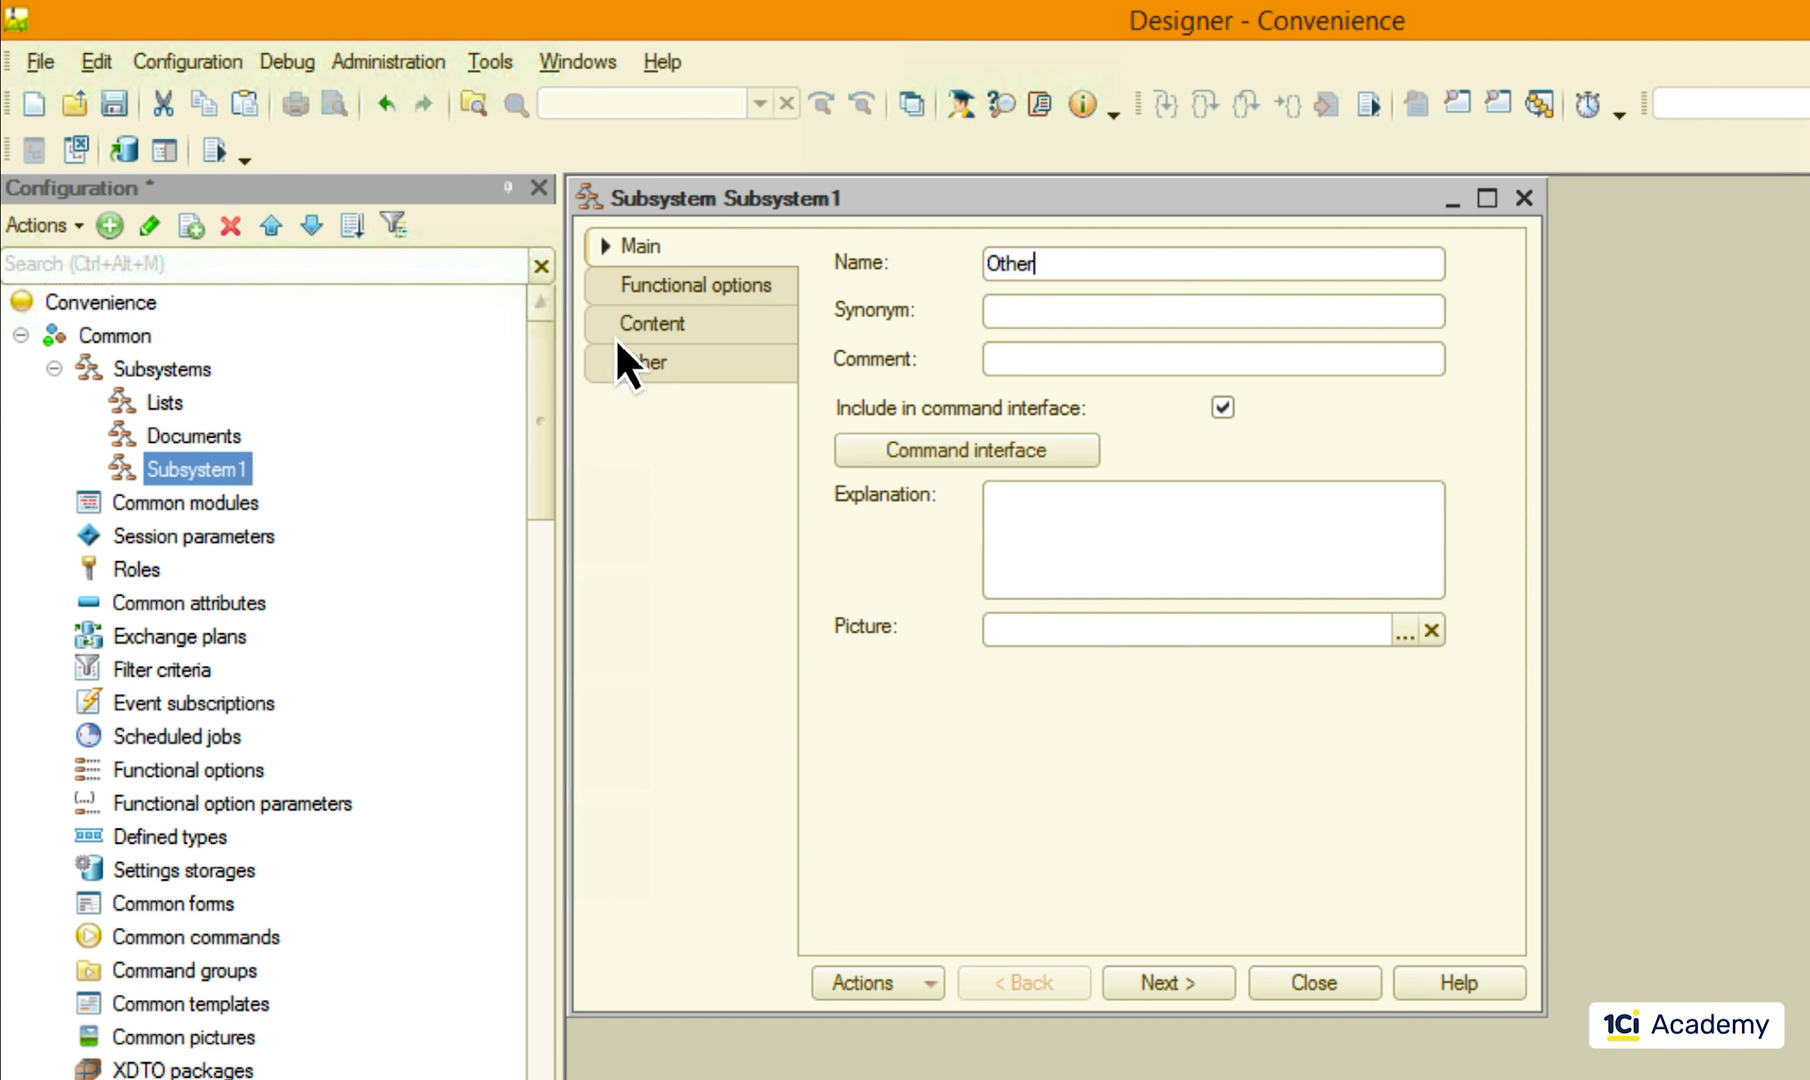
pyautogui.click(655, 324)
pyautogui.click(830, 358)
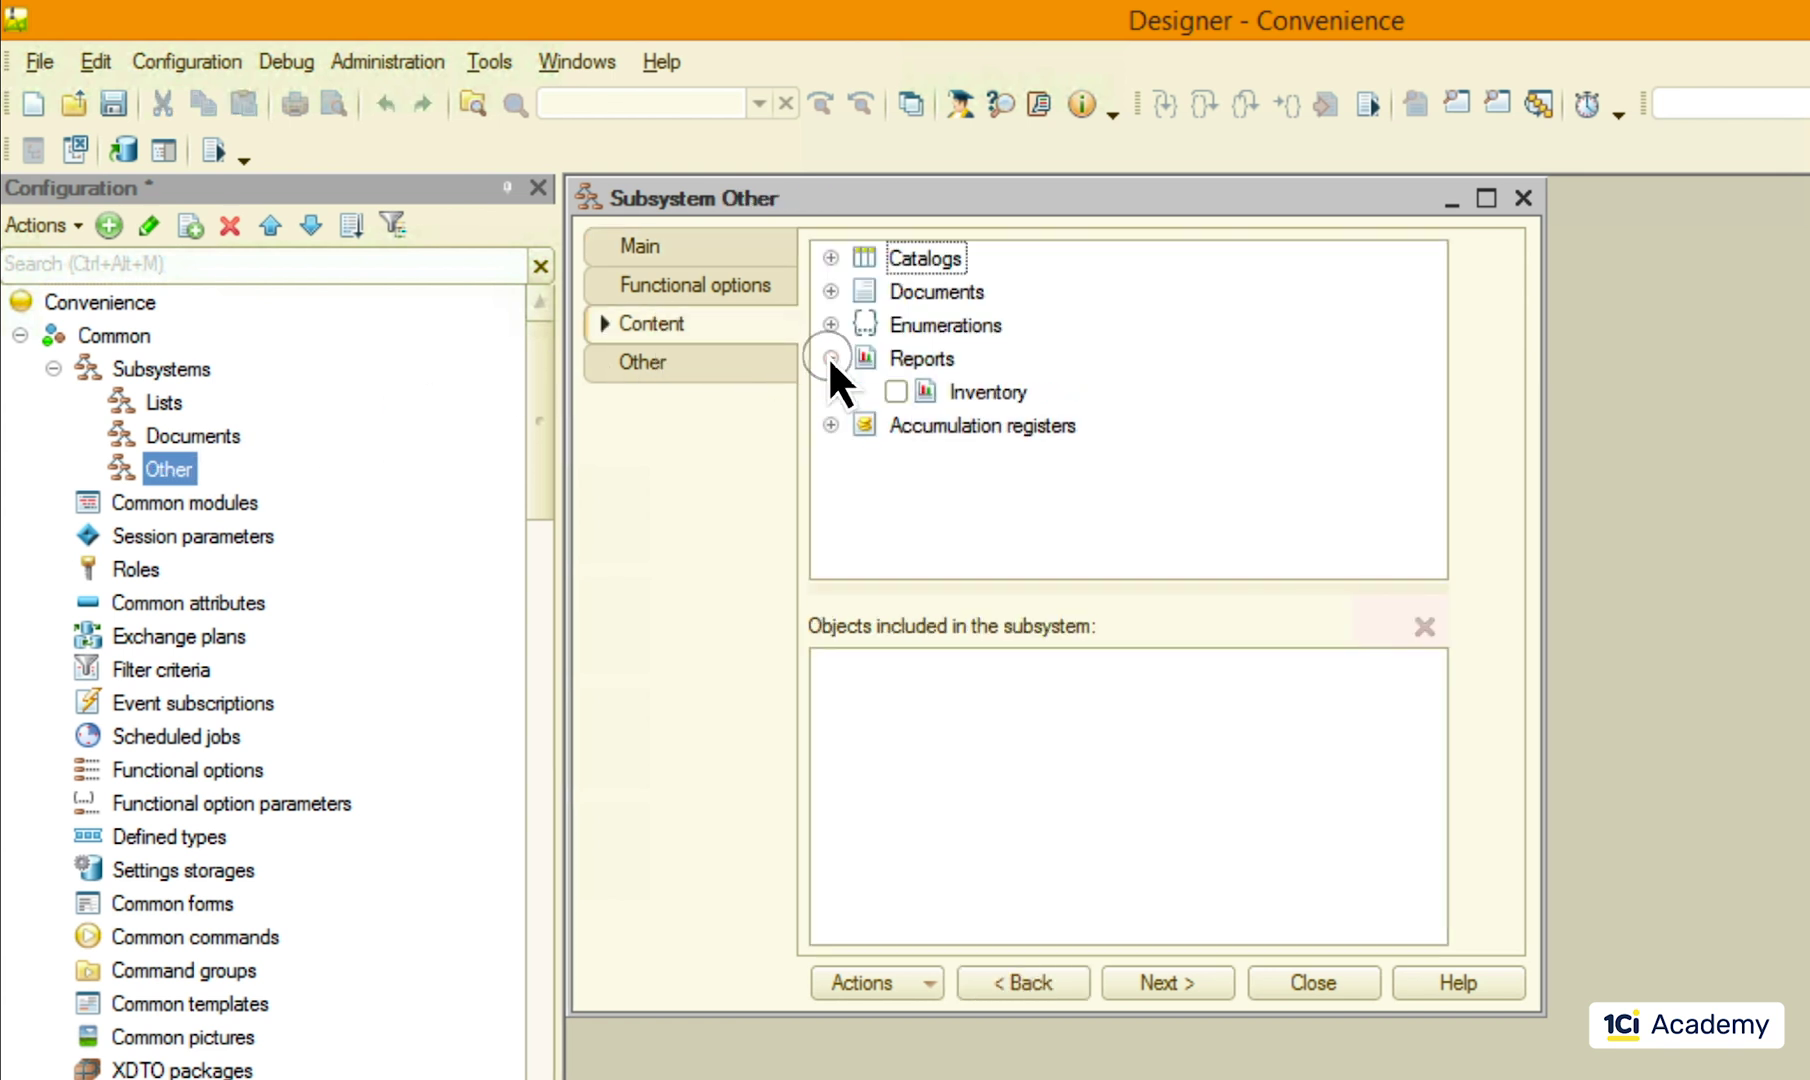
pyautogui.click(895, 391)
pyautogui.click(830, 425)
pyautogui.click(895, 458)
pyautogui.click(1300, 984)
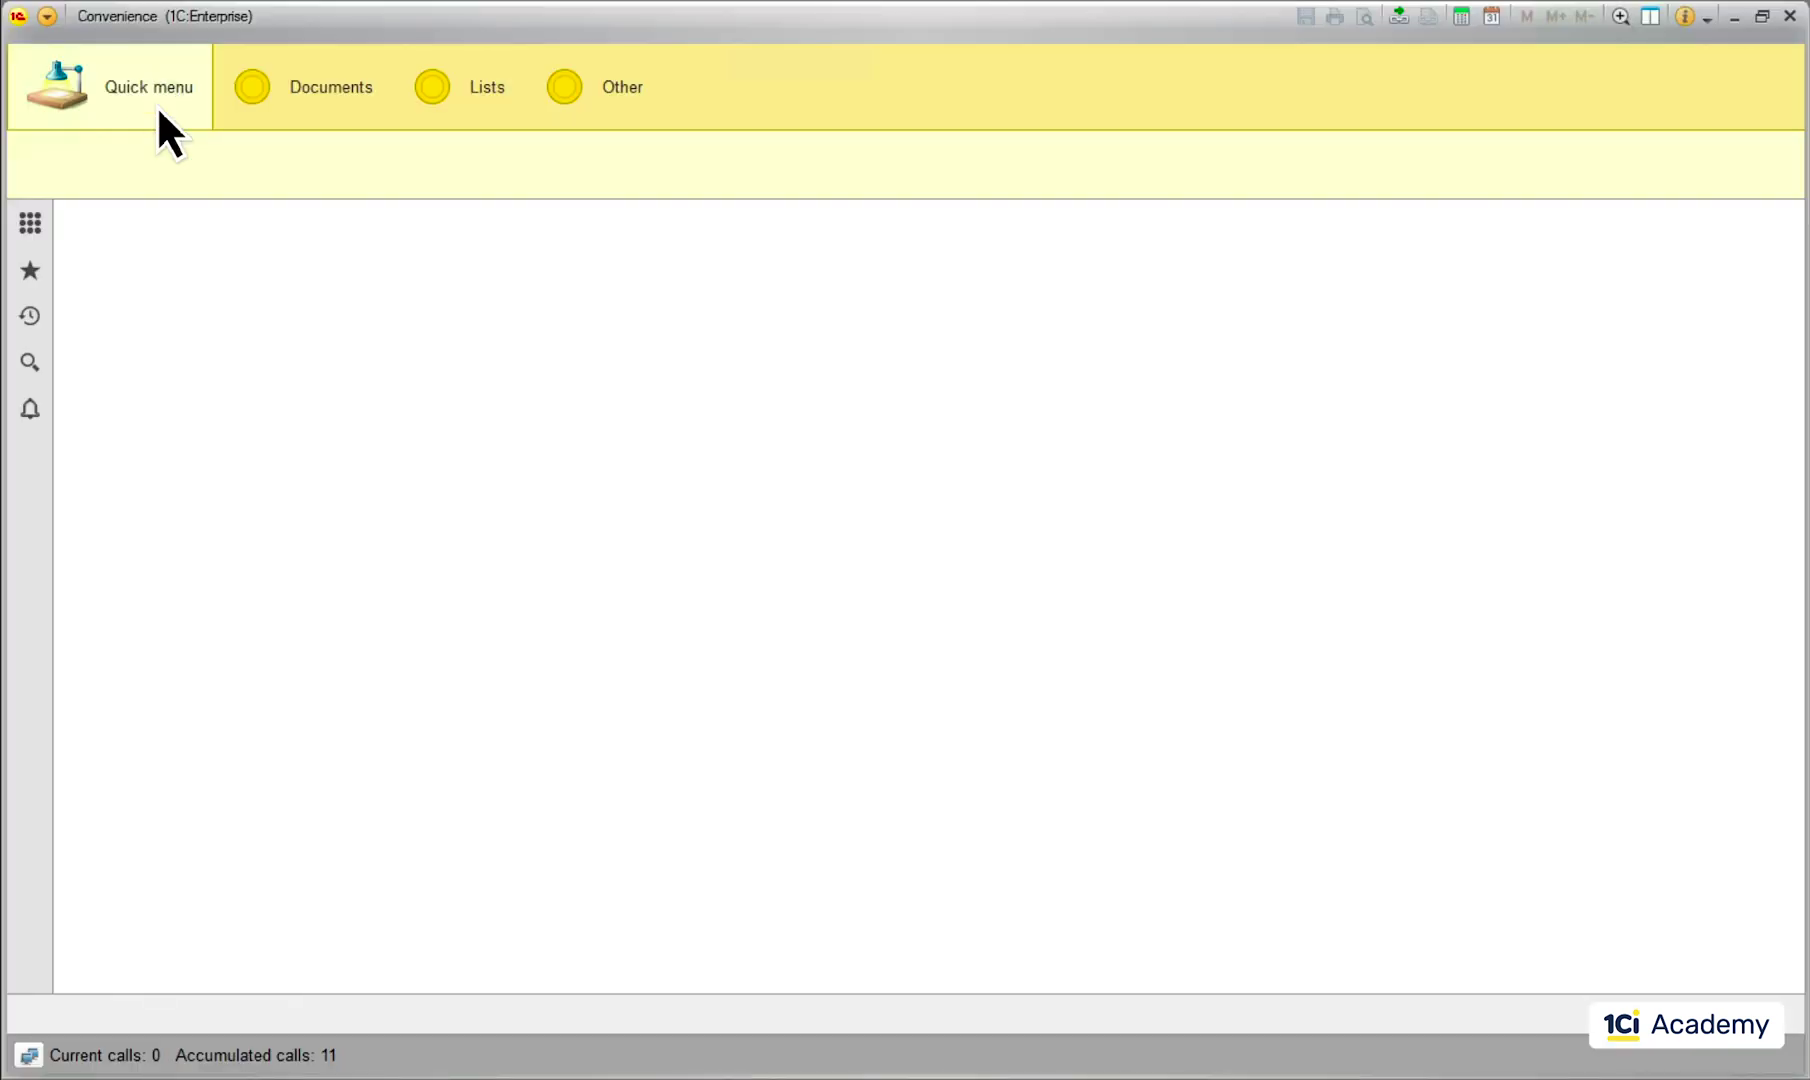
# - Browse the Documents, Lists and Other sections, then close the application window
pyautogui.click(303, 88)
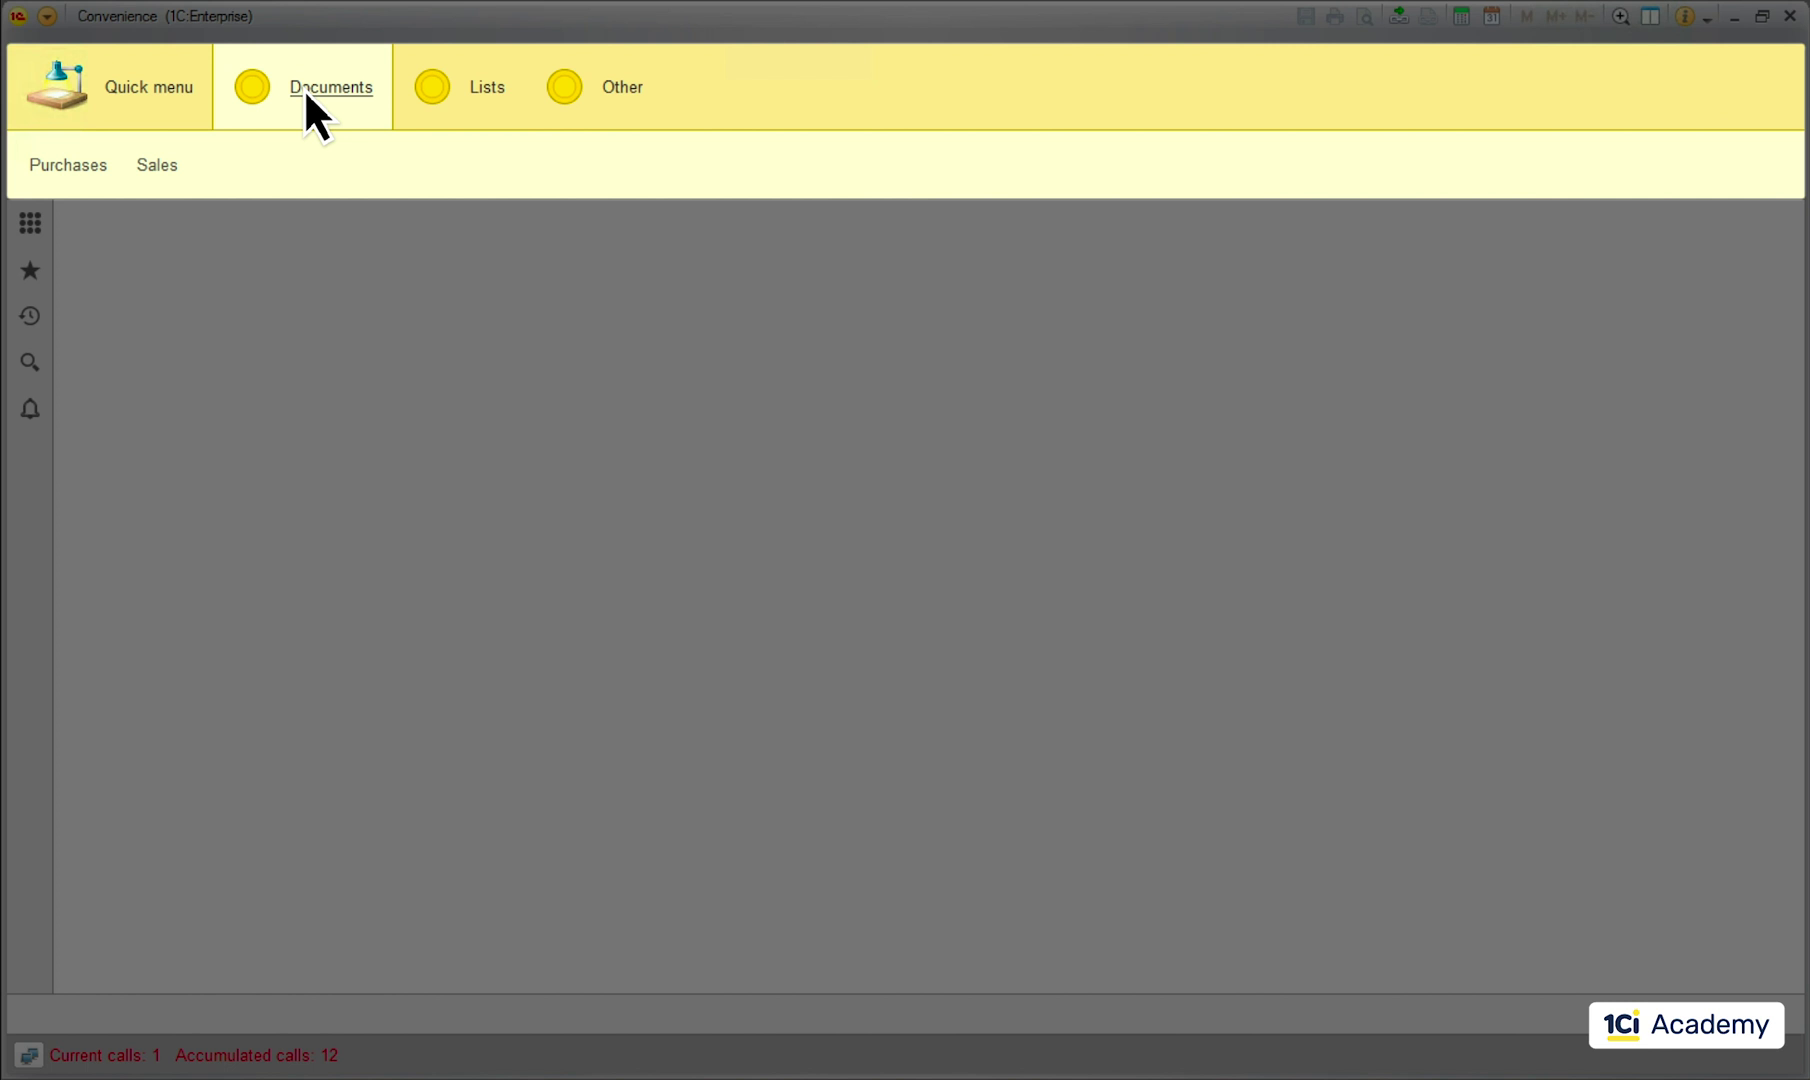
pyautogui.click(482, 90)
pyautogui.click(622, 90)
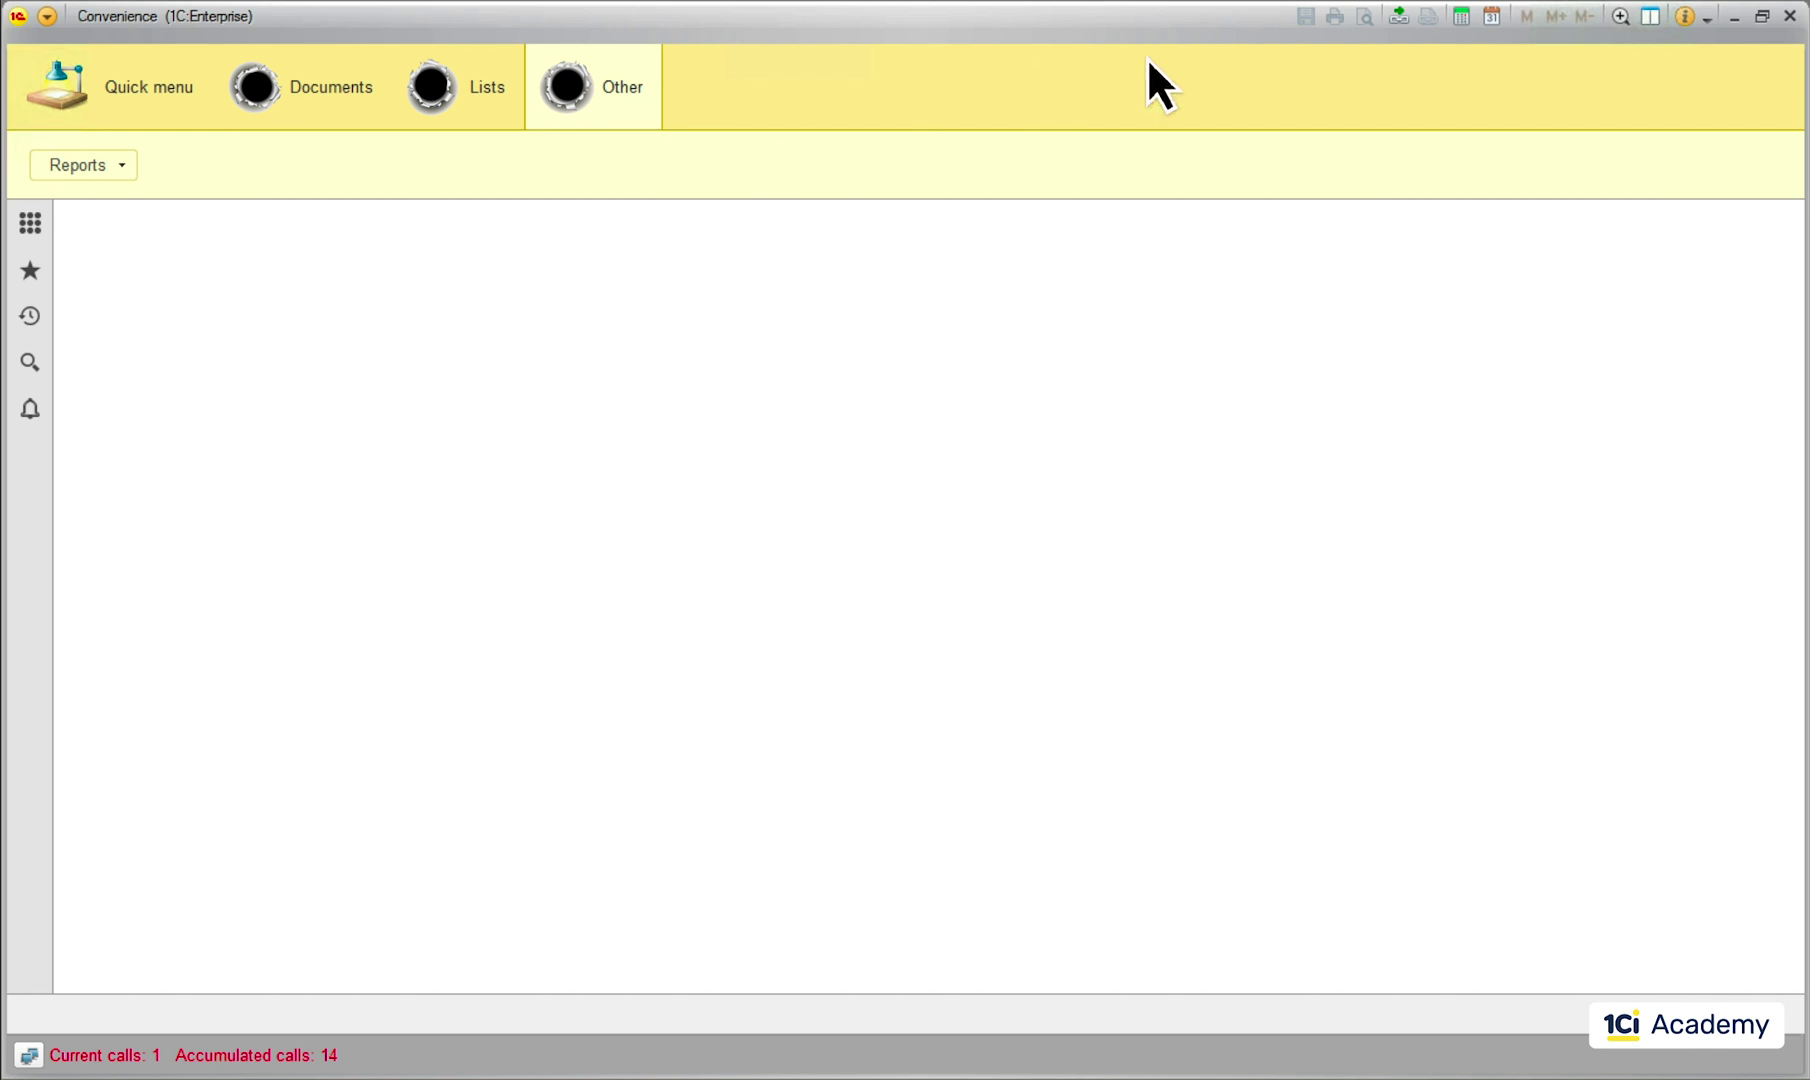
pyautogui.click(1788, 16)
# - Give the Lists subsystem a new common picture named Lists loaded from its image file
pyautogui.doubleClick(117, 289)
pyautogui.click(1001, 450)
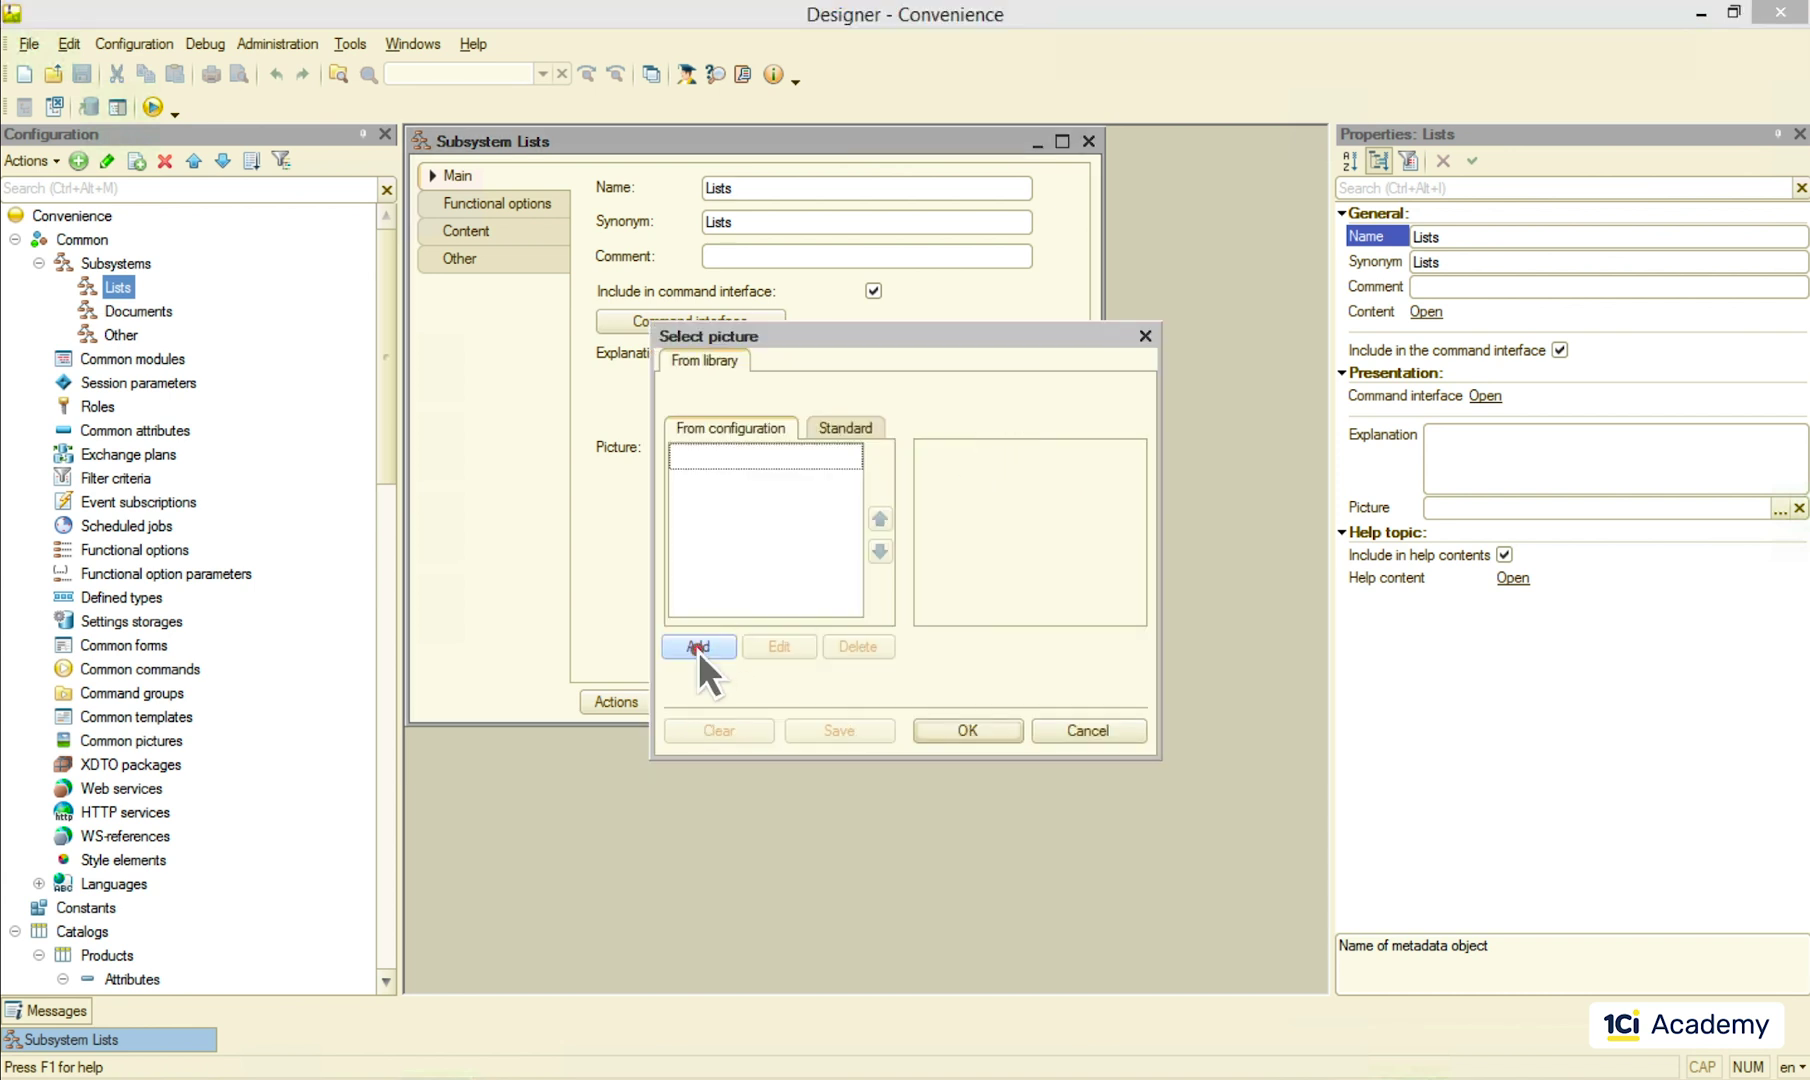
pyautogui.click(699, 650)
pyautogui.click(1032, 445)
pyautogui.click(837, 452)
pyautogui.doubleClick(837, 452)
pyautogui.doubleClick(899, 313)
pyautogui.write('Lists')
pyautogui.press('Tab')
pyautogui.click(1131, 286)
pyautogui.click(967, 730)
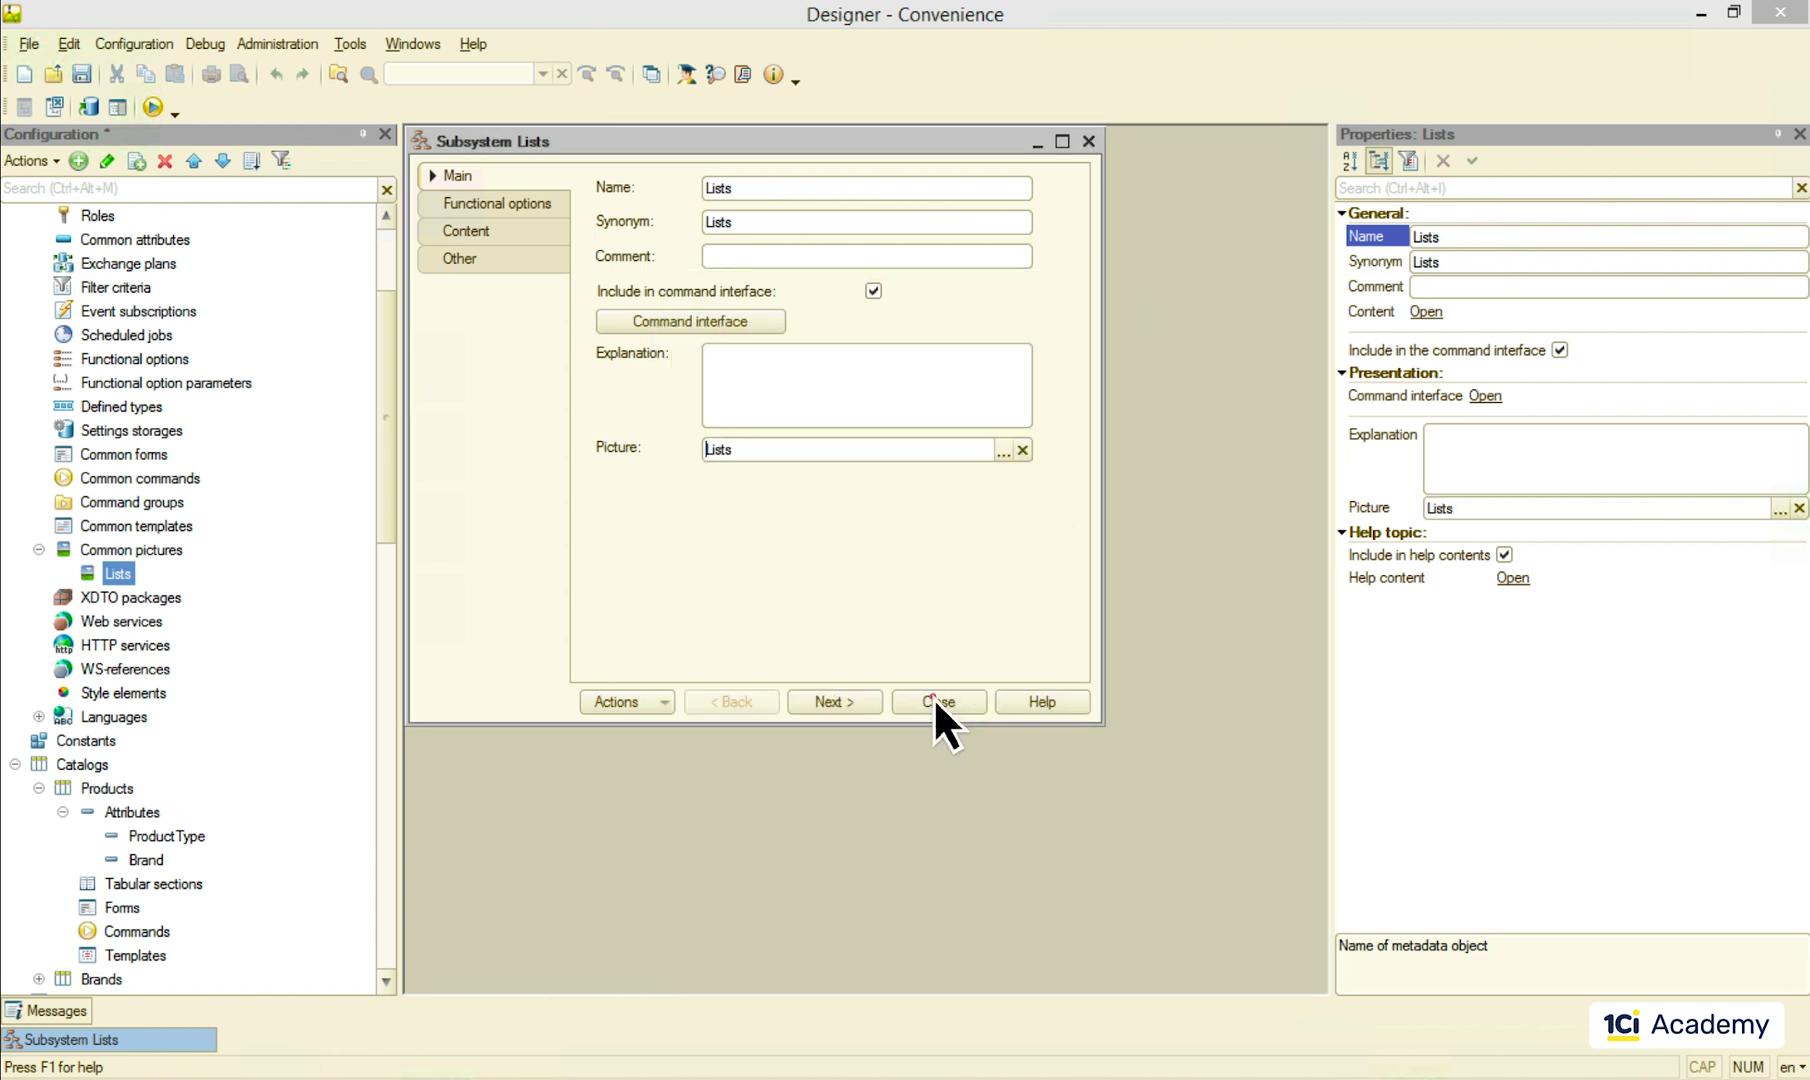
pyautogui.click(933, 700)
# - Give the Documents subsystem a new common picture named Documents loaded from its image file
pyautogui.scroll(5, 378, 380)
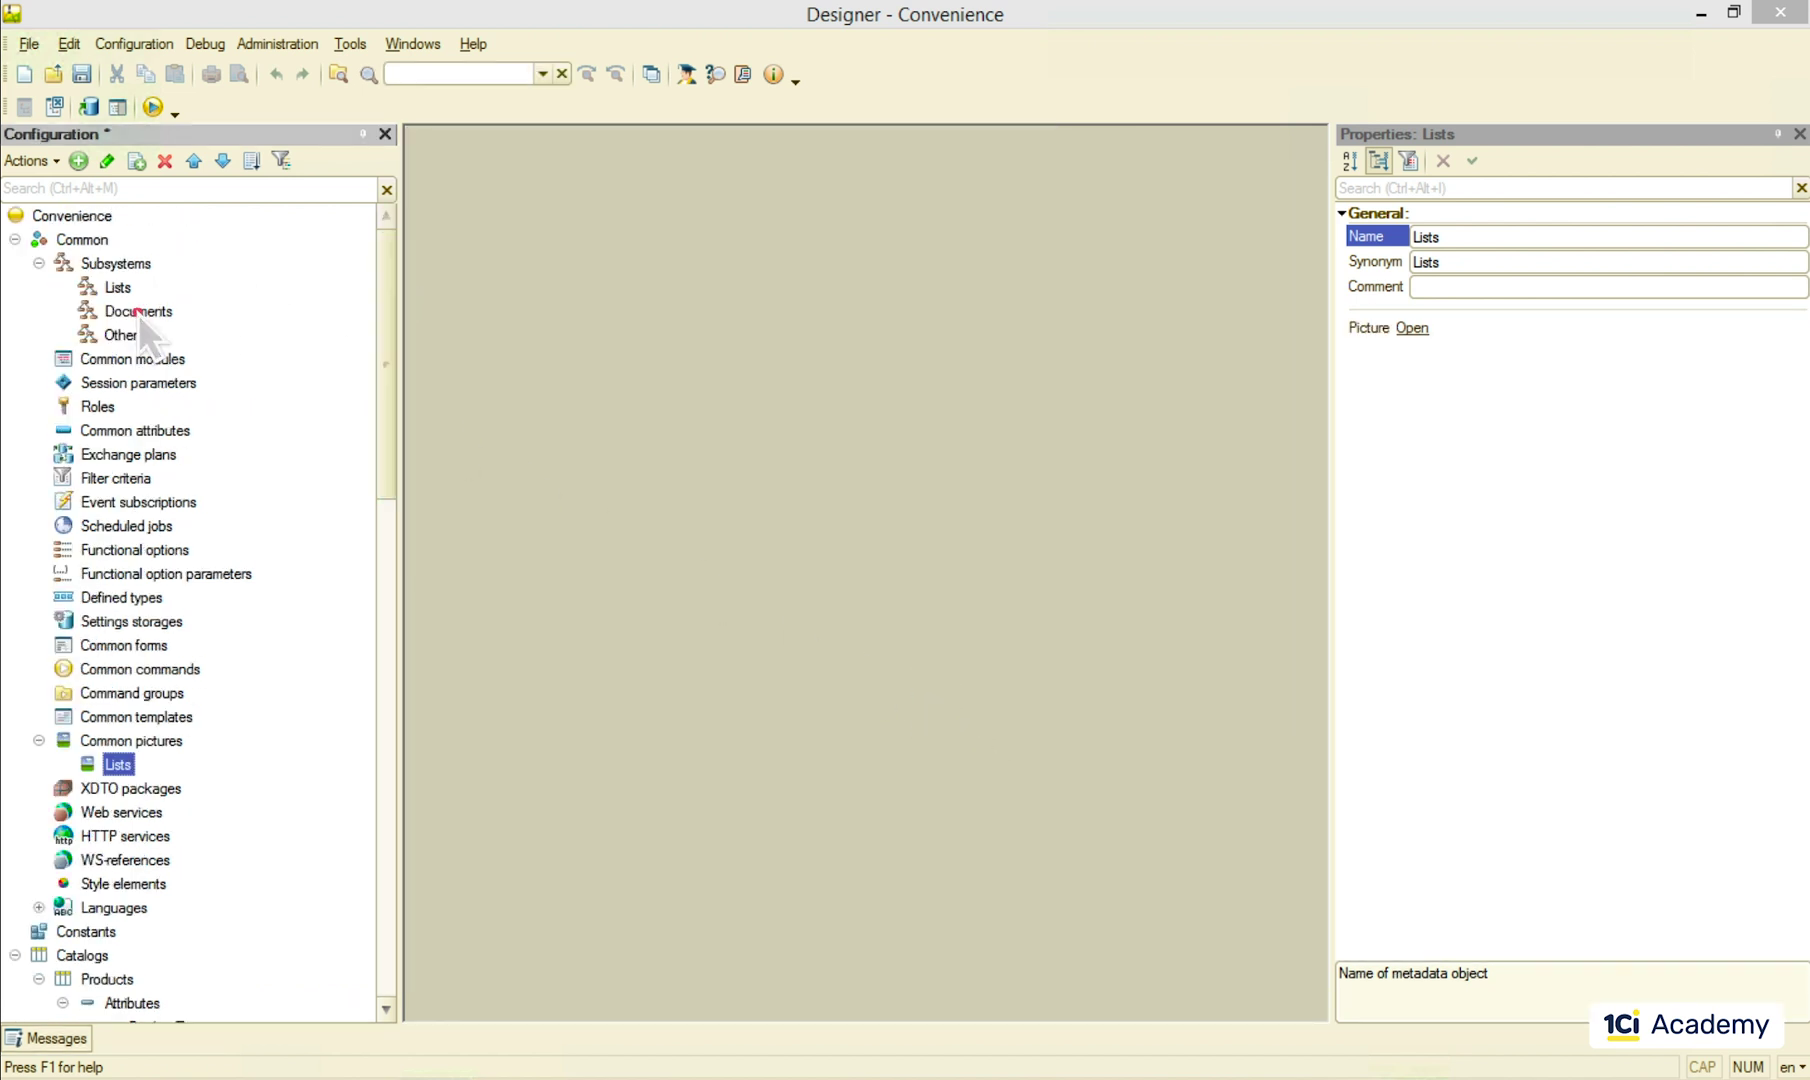
pyautogui.doubleClick(139, 311)
pyautogui.click(1002, 450)
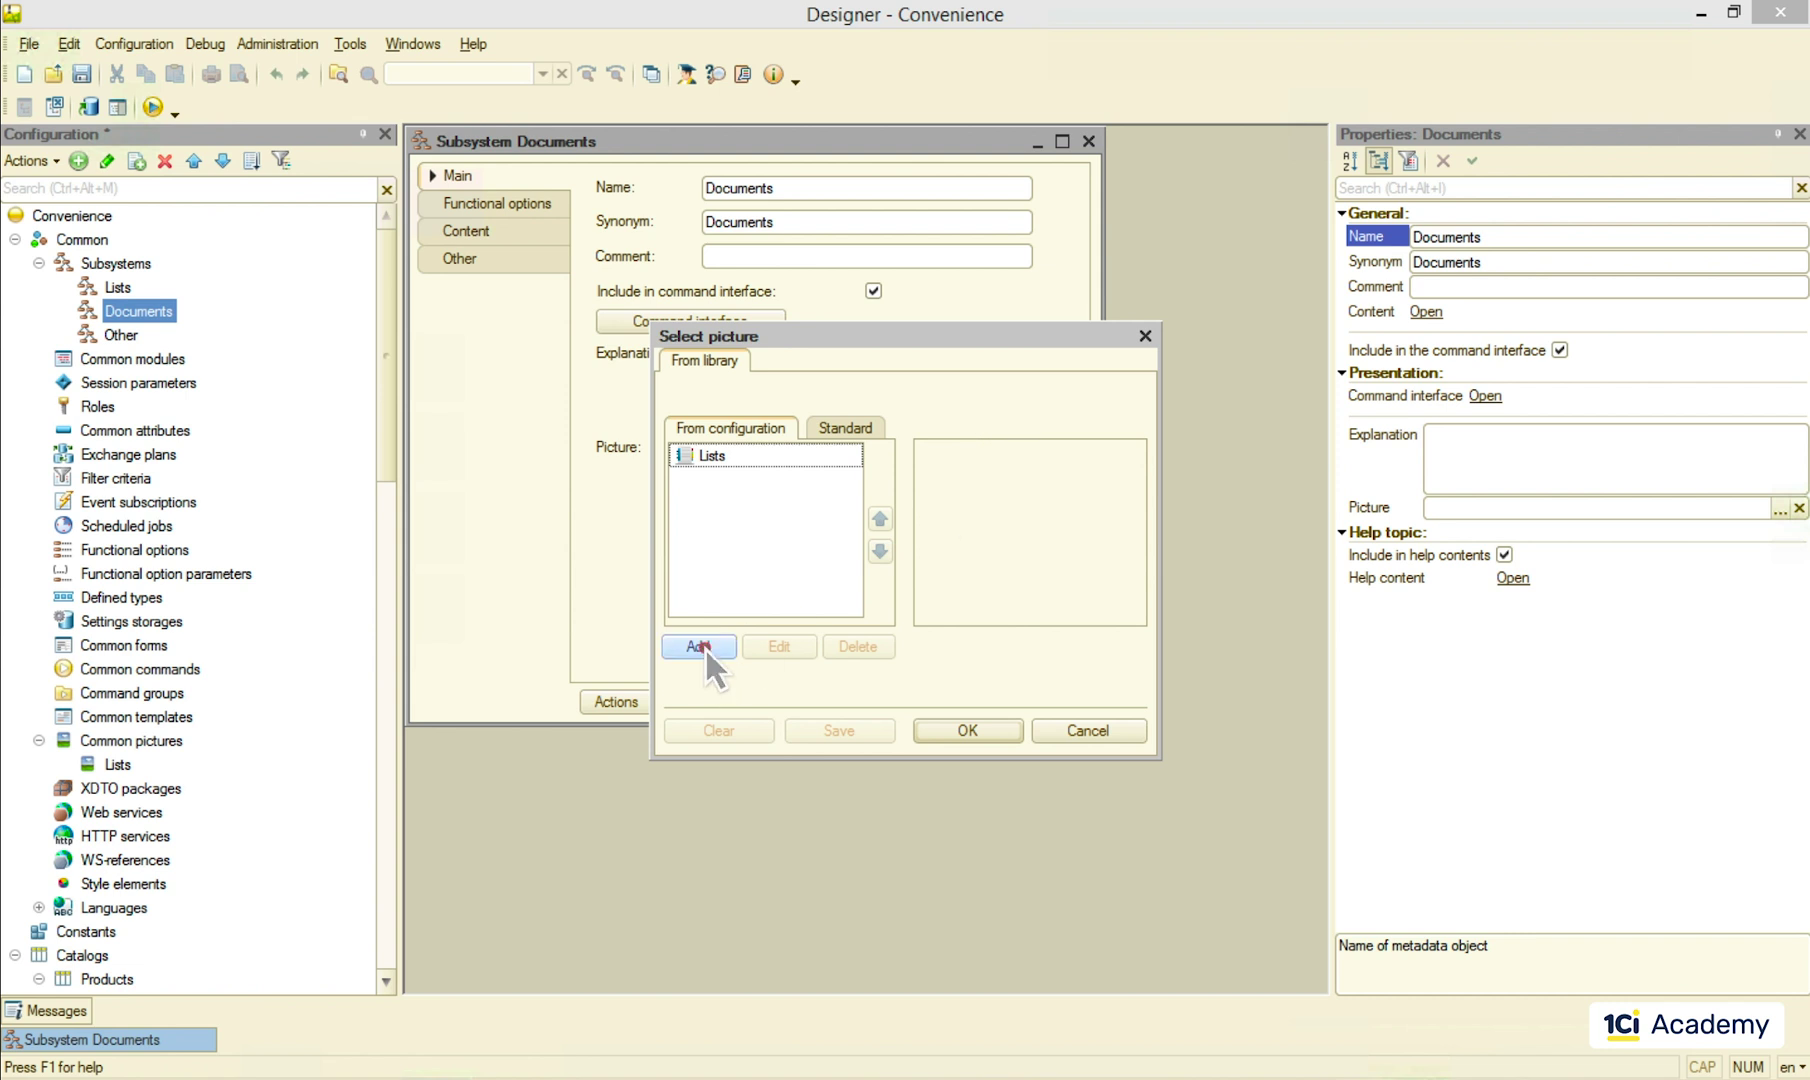
pyautogui.click(706, 646)
pyautogui.click(1024, 445)
pyautogui.doubleClick(730, 452)
pyautogui.doubleClick(935, 315)
pyautogui.write('Documents')
pyautogui.press('Tab')
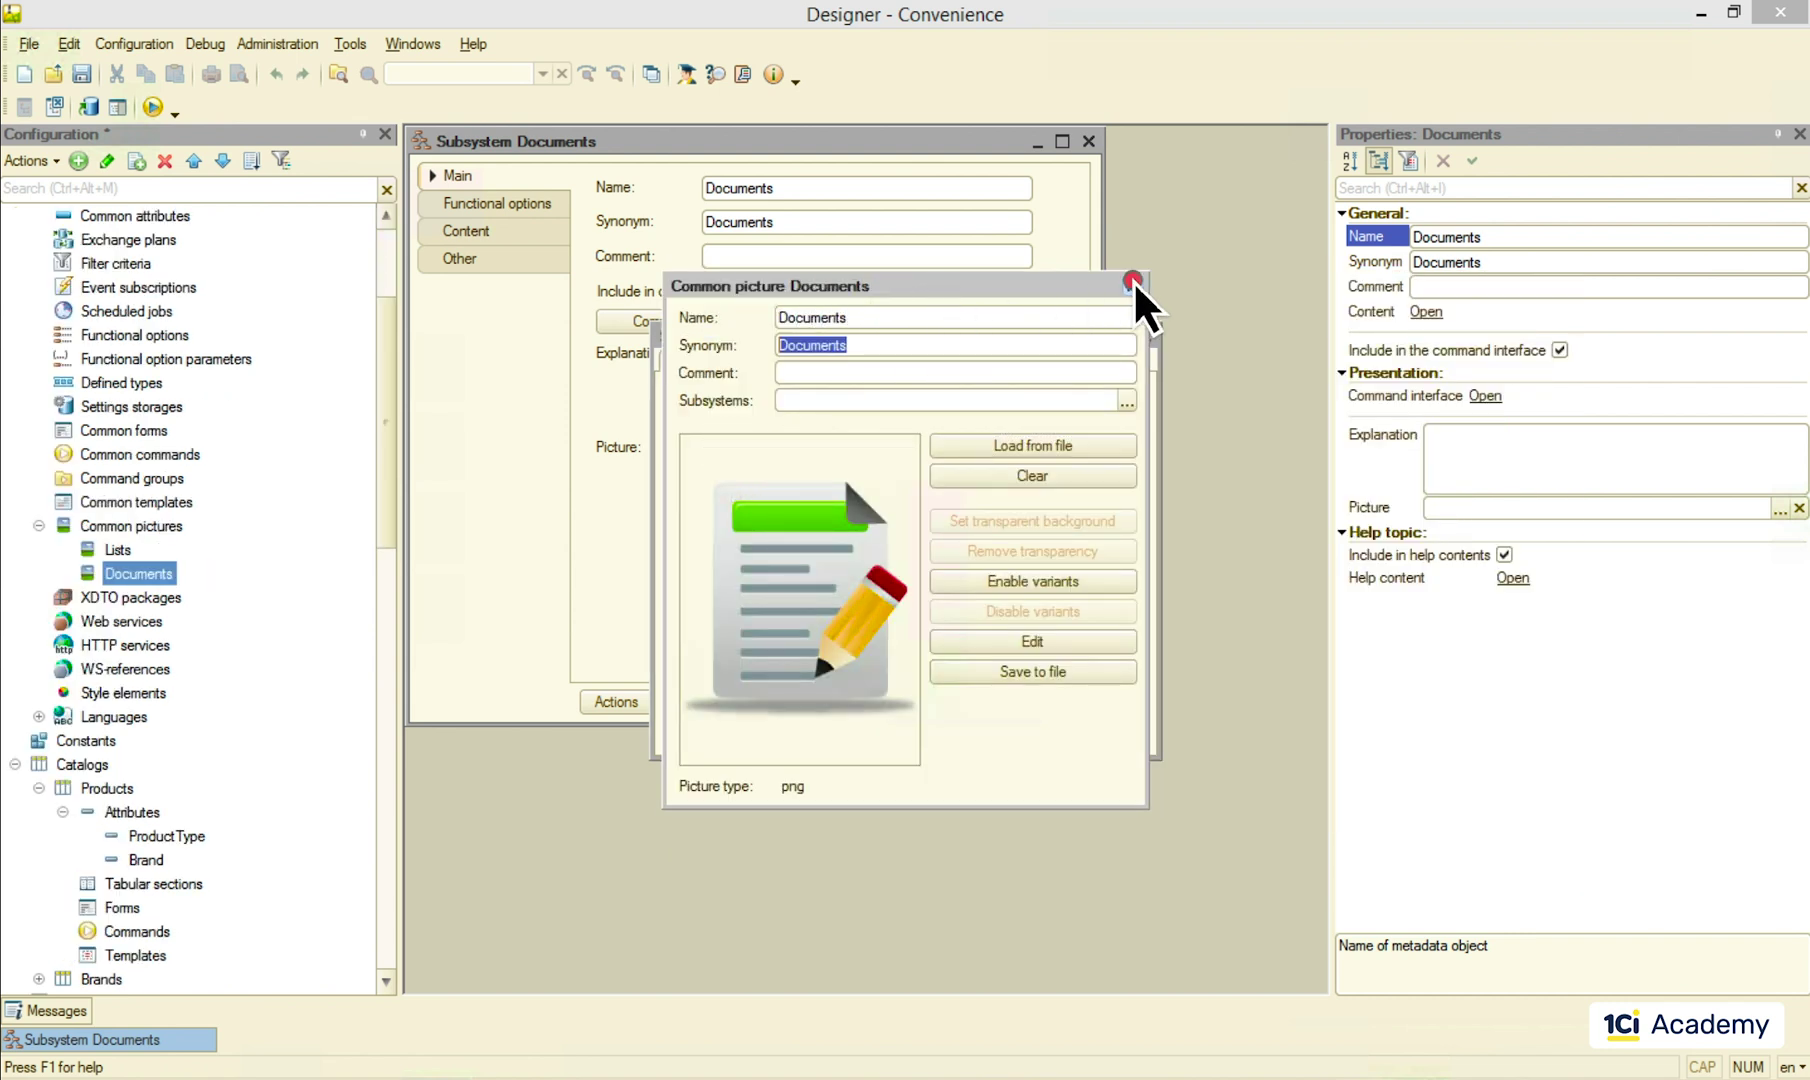
pyautogui.click(1133, 285)
pyautogui.click(974, 733)
pyautogui.click(940, 702)
# - Give the Other subsystem a loaded common picture named Other, then run the application
pyautogui.moveTo(387, 420); pyautogui.dragTo(387, 354)
pyautogui.doubleClick(122, 336)
pyautogui.click(999, 451)
pyautogui.click(700, 646)
pyautogui.click(1032, 445)
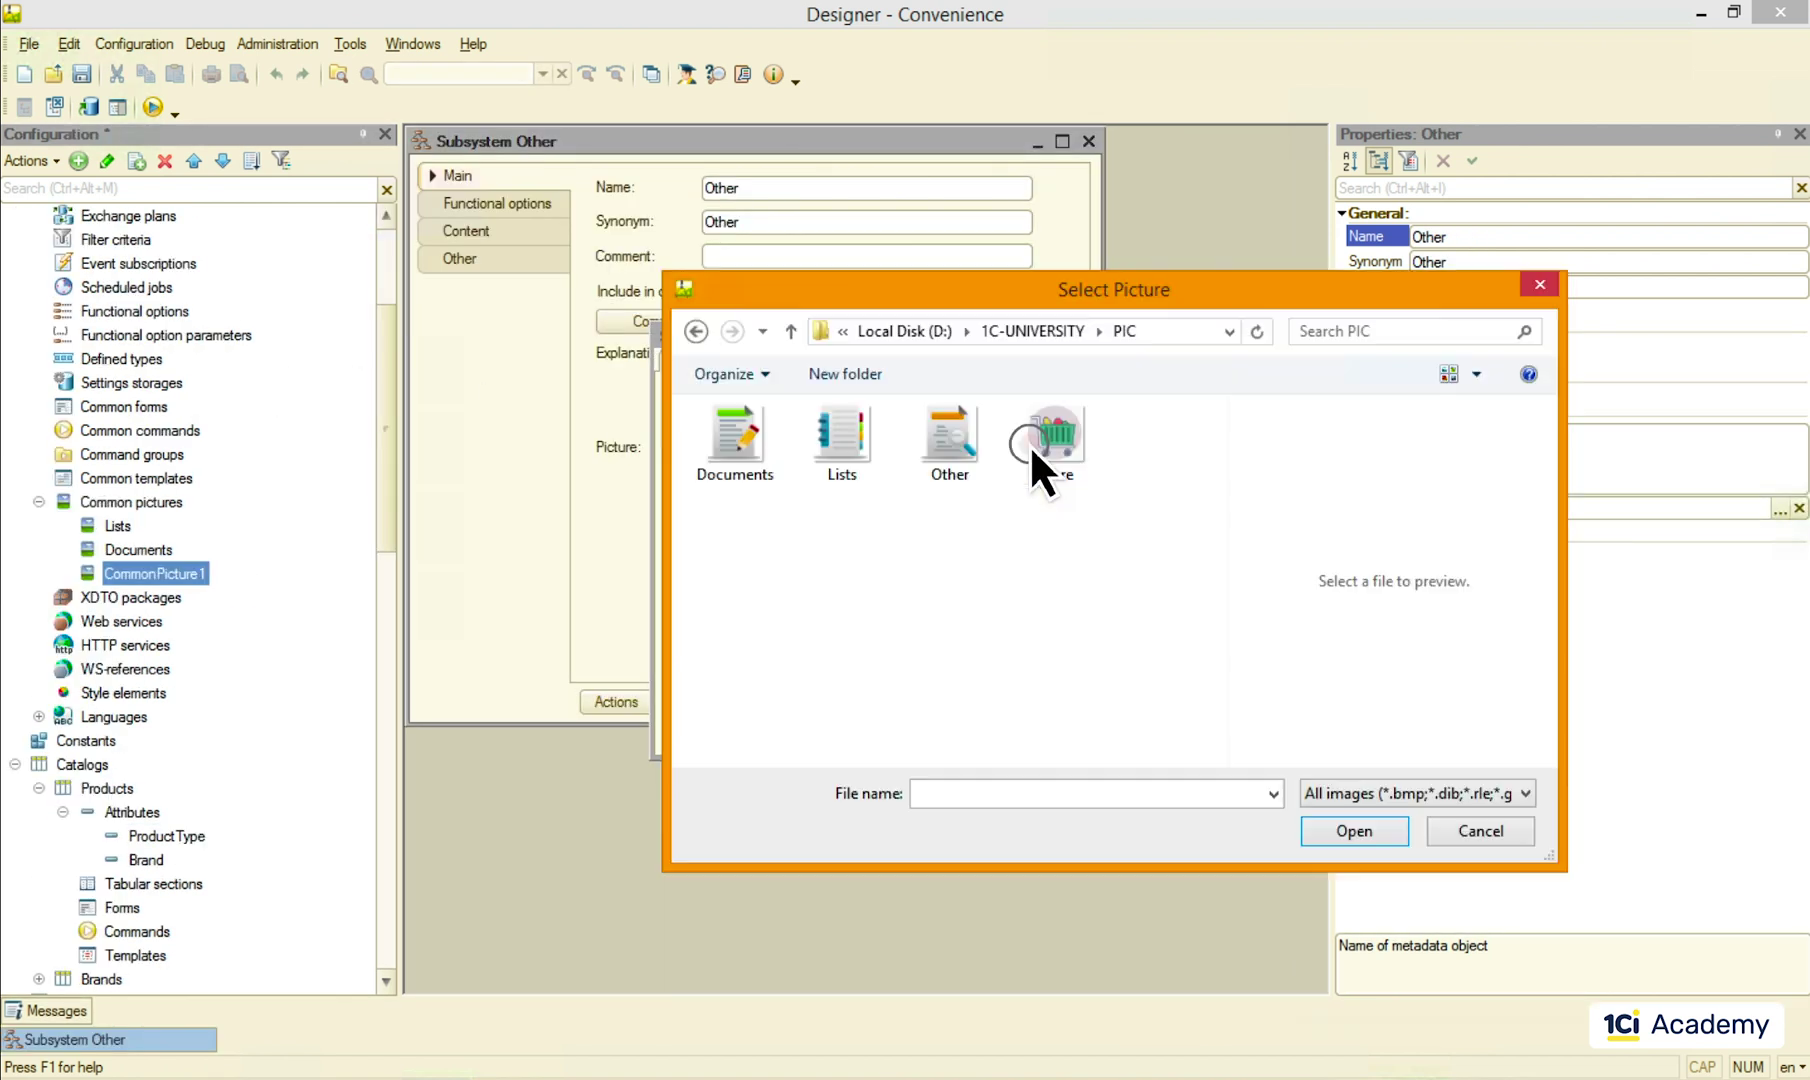
pyautogui.doubleClick(945, 450)
pyautogui.write('Other')
pyautogui.press('Tab')
pyautogui.click(1132, 286)
pyautogui.click(966, 730)
pyautogui.click(938, 702)
pyautogui.click(151, 107)
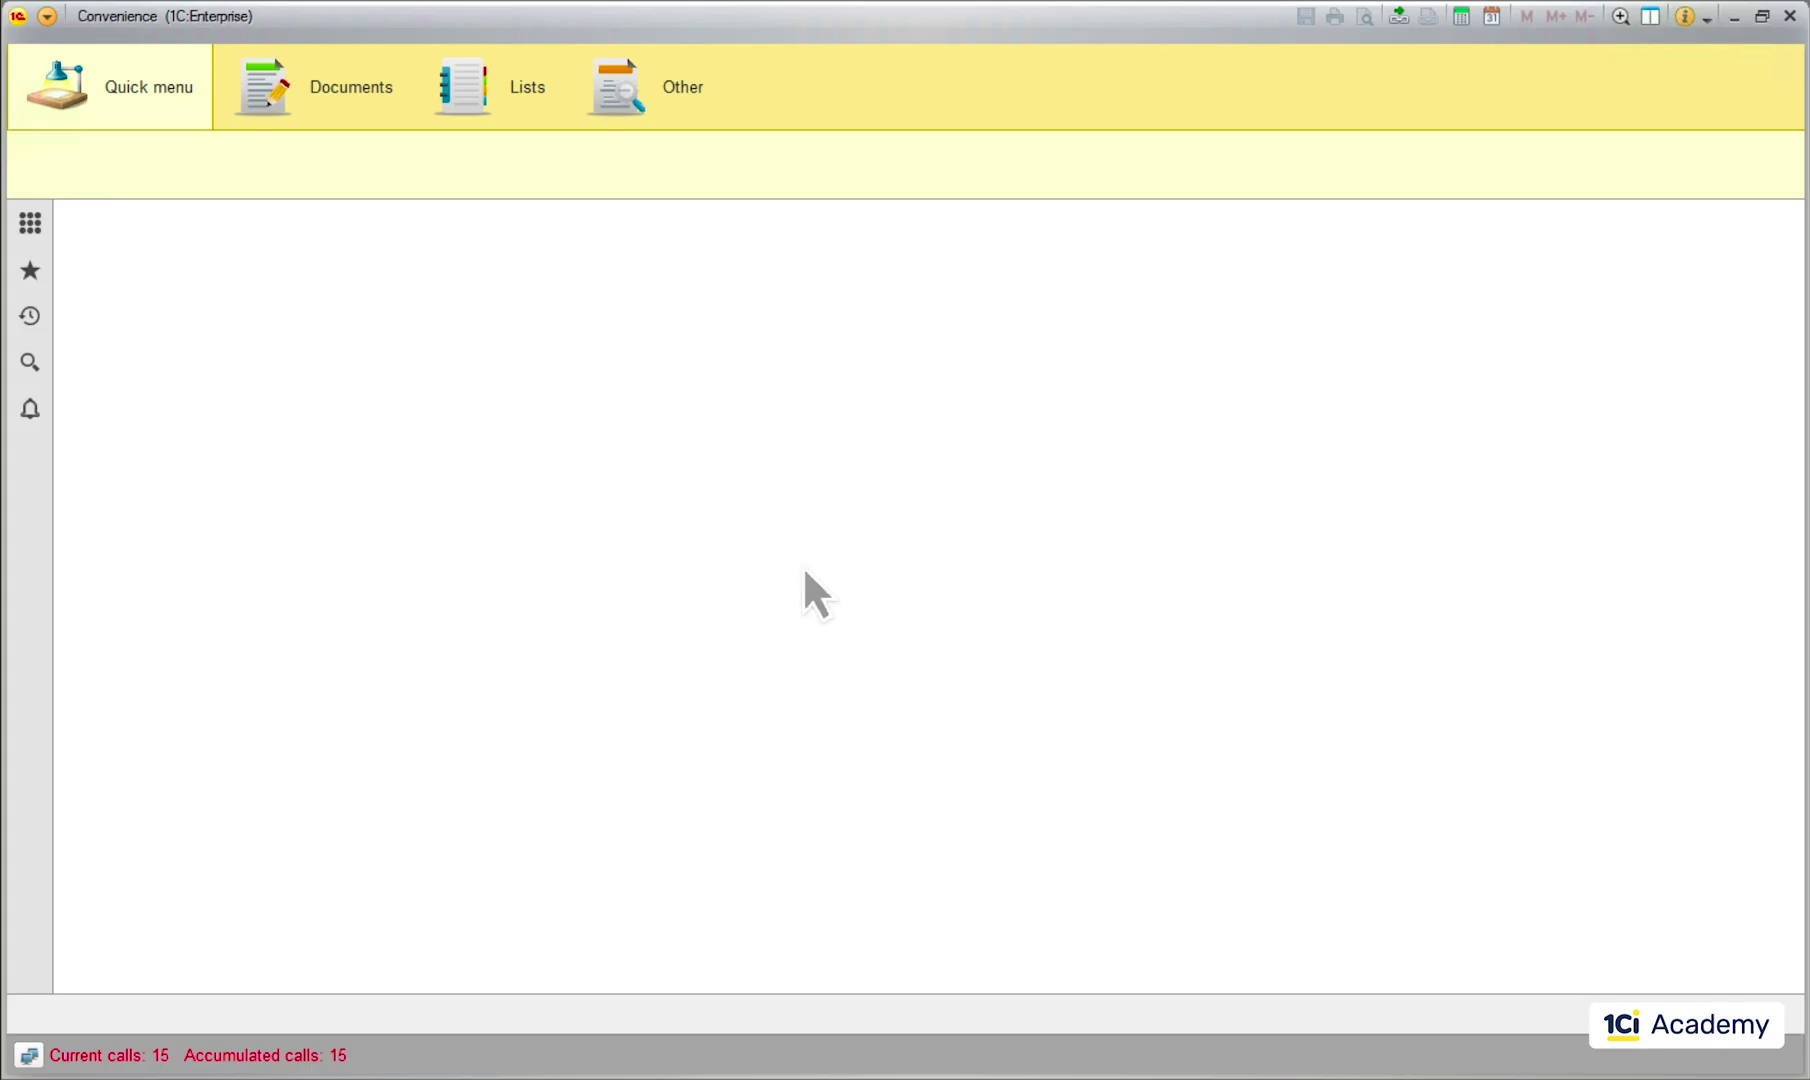
# - Load the Store shopping-cart image as Convenience's main section picture, then run it in debug mode
pyautogui.click(1790, 15)
pyautogui.moveTo(386, 400); pyautogui.dragTo(386, 259)
pyautogui.click(72, 216)
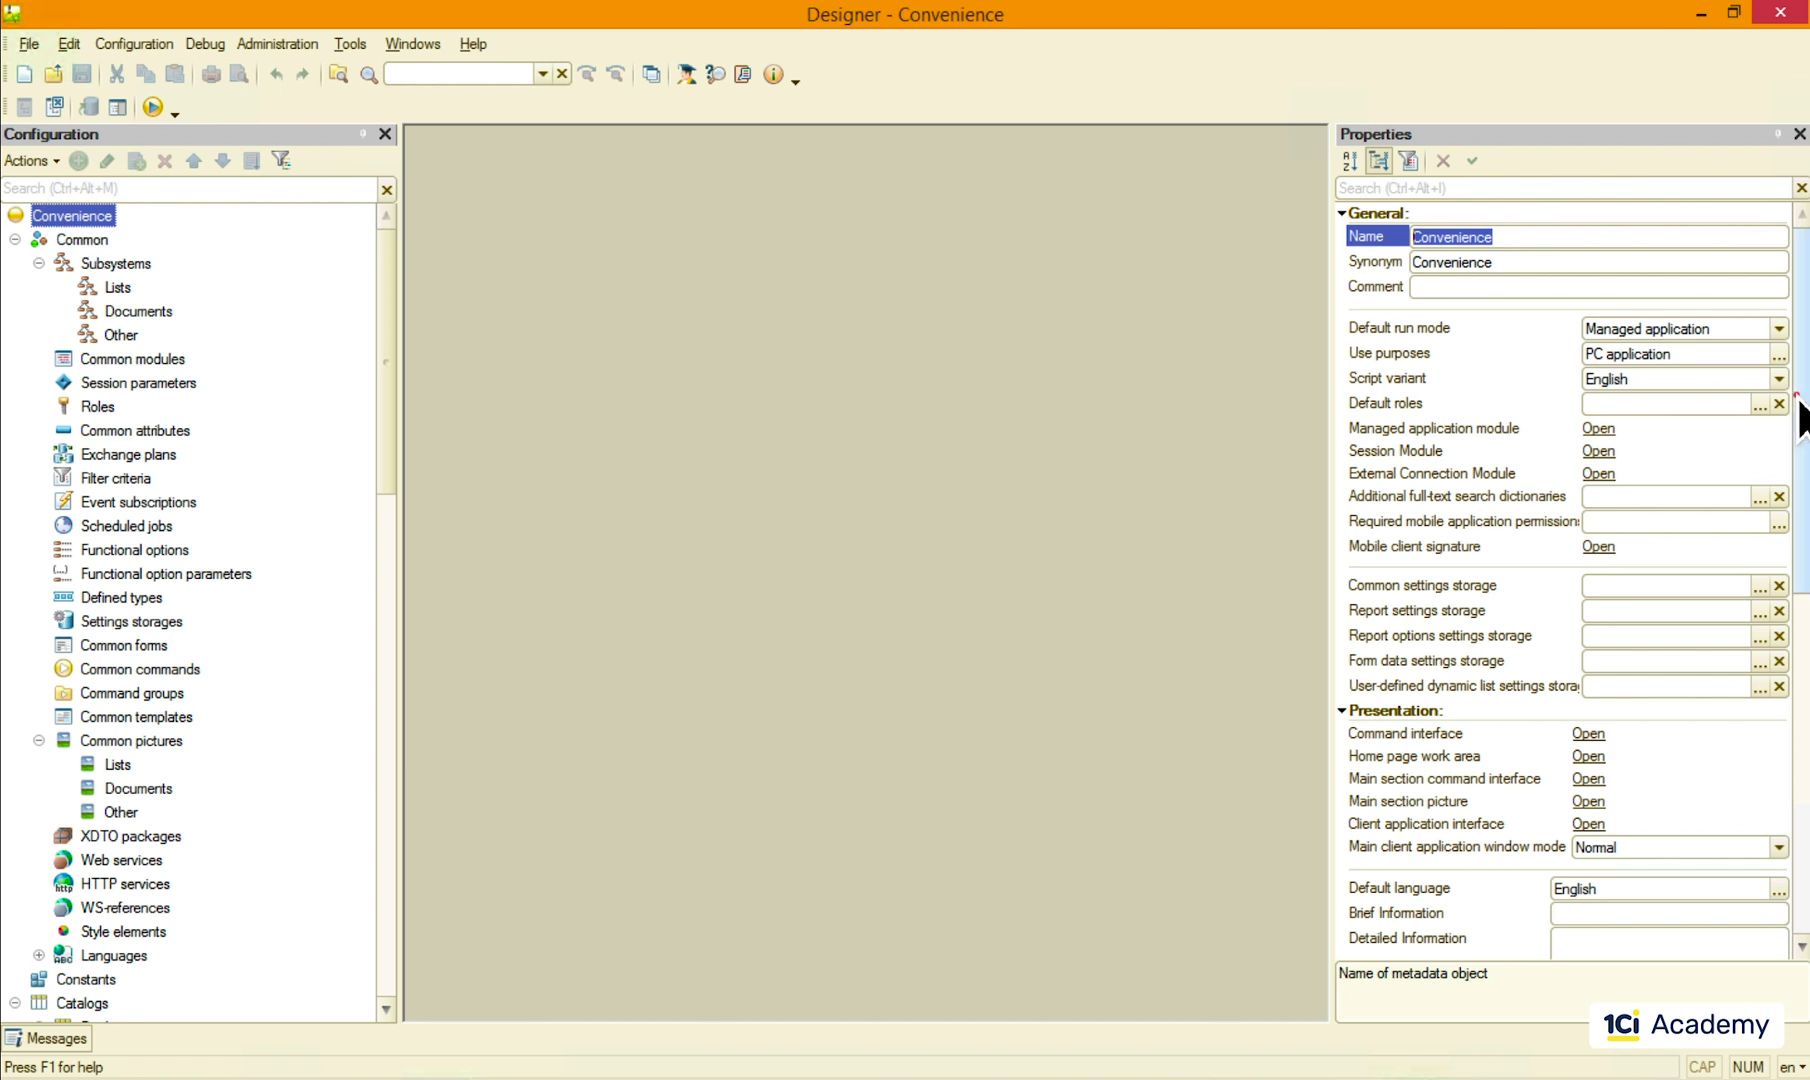
pyautogui.moveTo(1799, 404); pyautogui.dragTo(1800, 527)
pyautogui.click(1584, 516)
pyautogui.click(1050, 403)
pyautogui.doubleClick(1052, 516)
pyautogui.click(1048, 641)
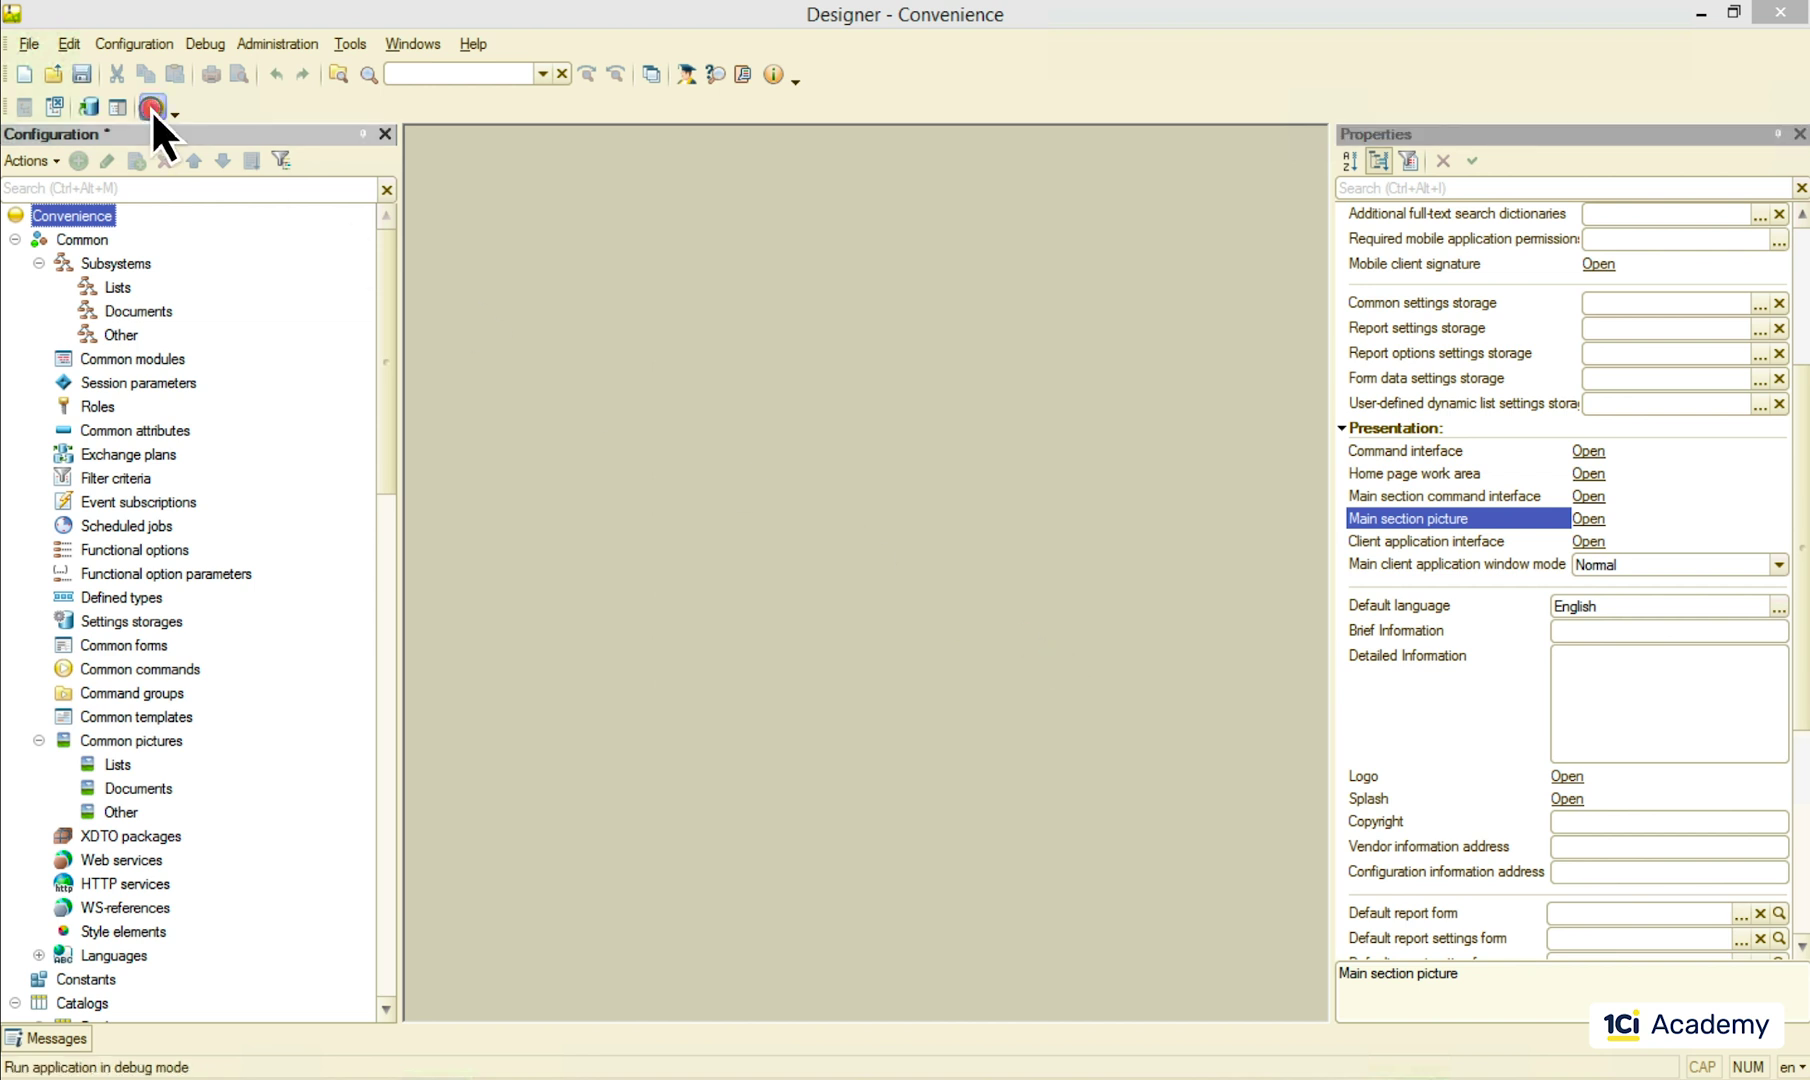
pyautogui.click(152, 107)
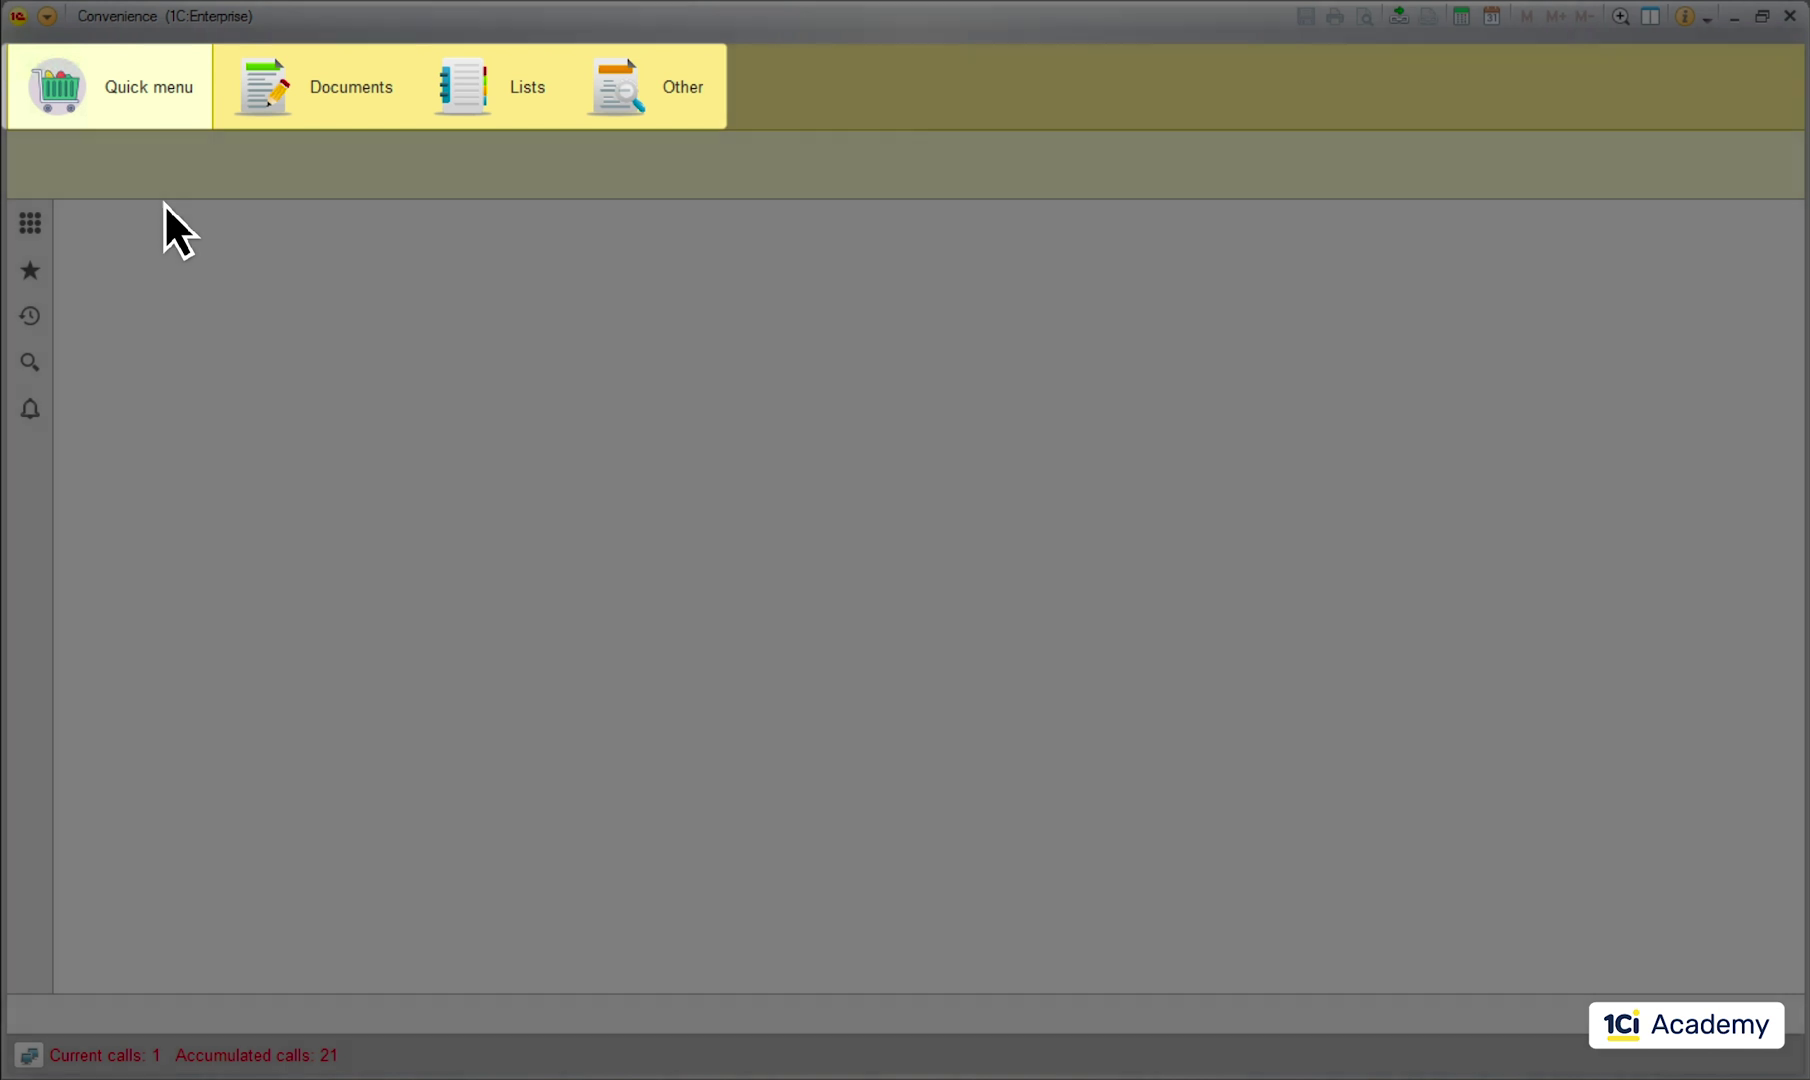
pyautogui.hotkey('alt', 'Tab')
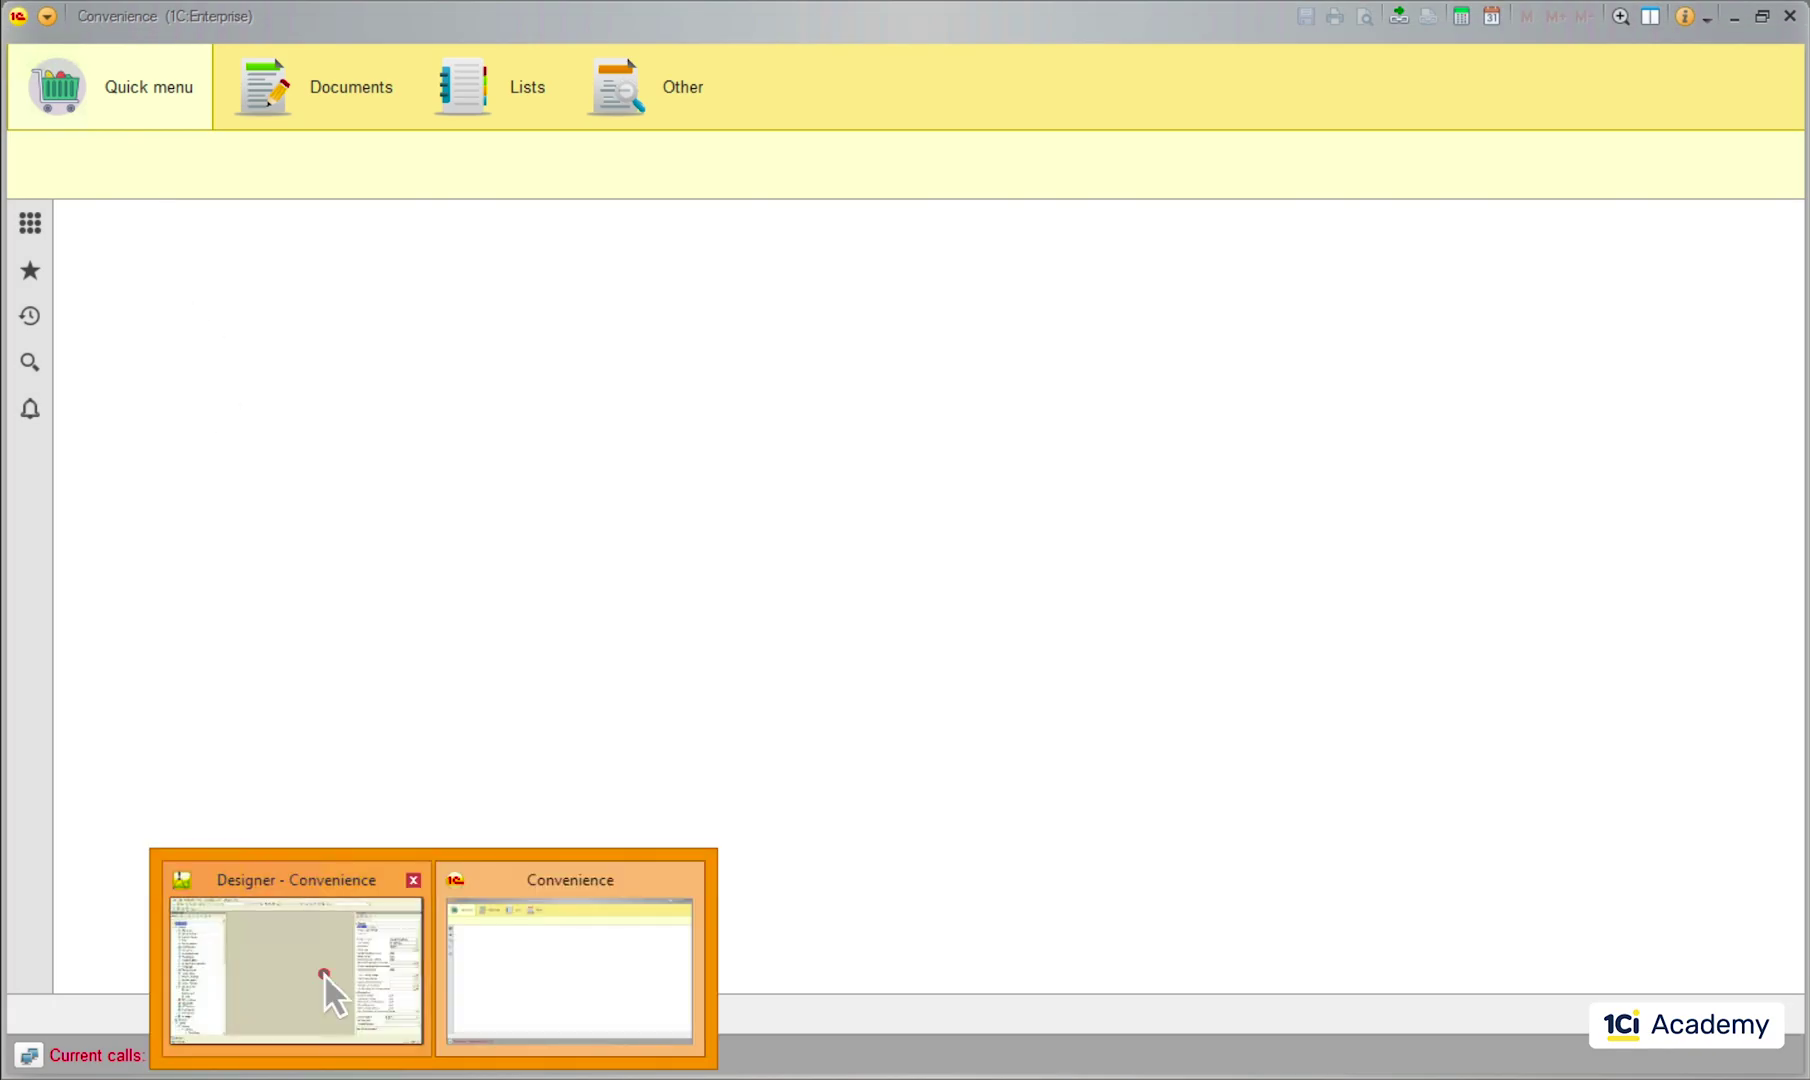
pyautogui.click(324, 973)
pyautogui.moveTo(572, 336); pyautogui.dragTo(572, 521)
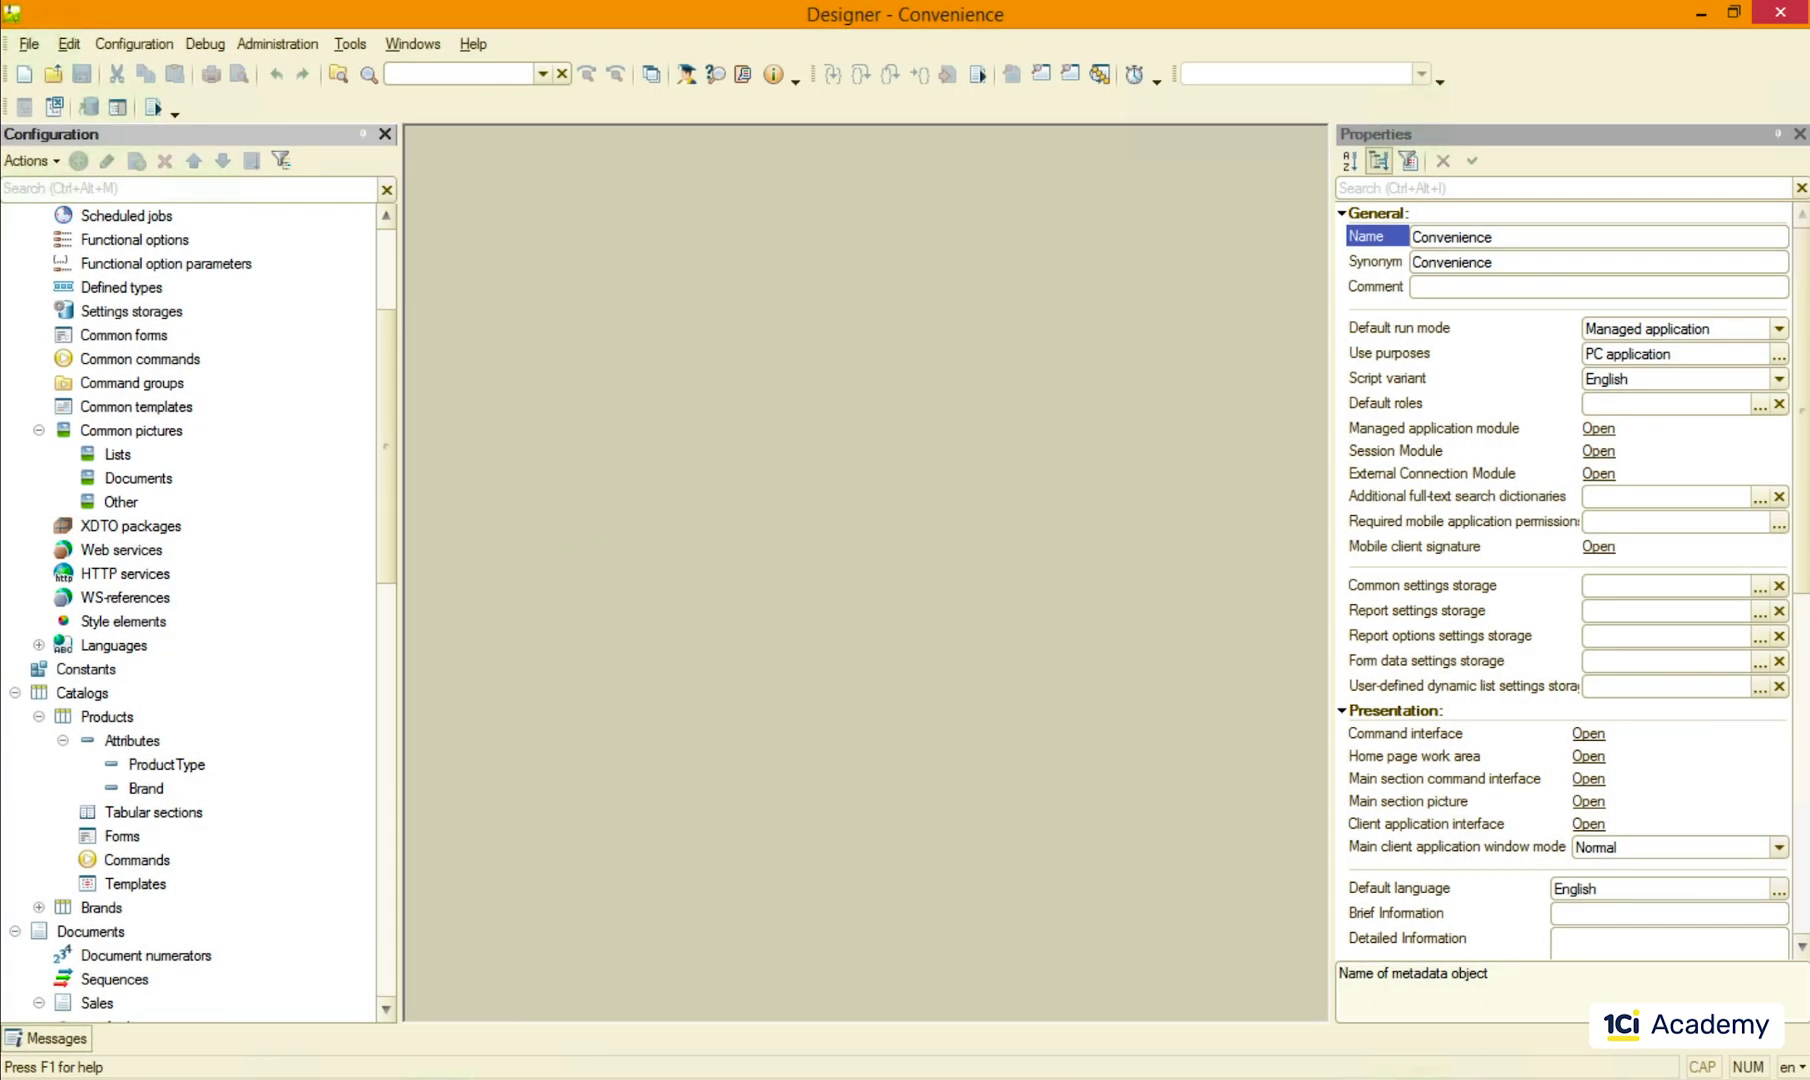
pyautogui.click(566, 977)
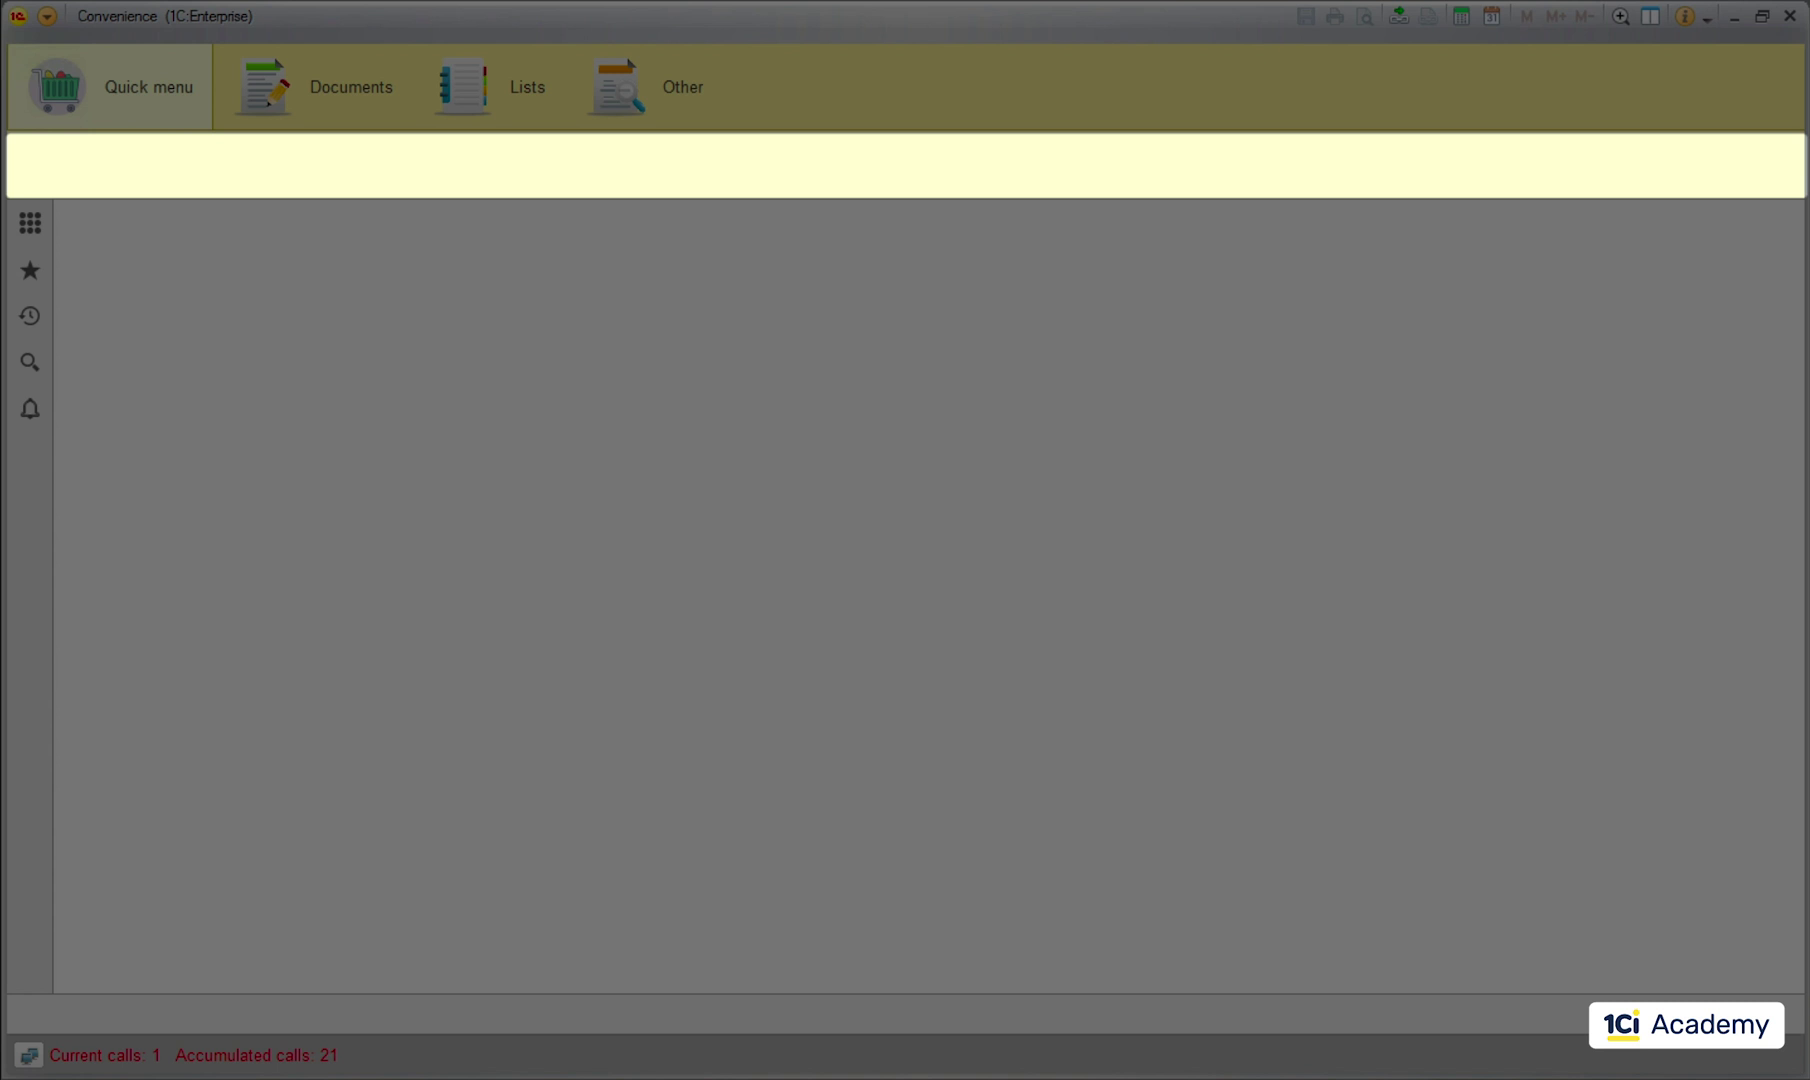